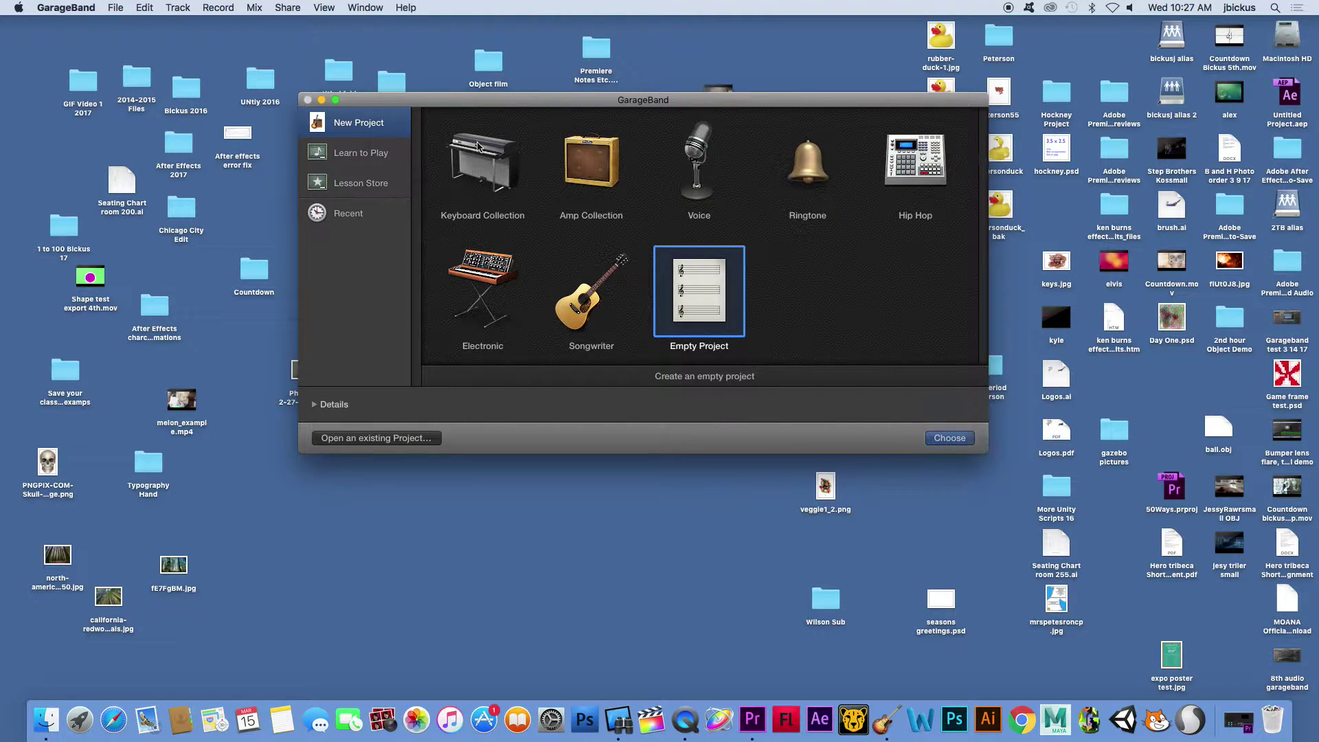
- Bring GarageBand's new-project chooser forward from Launchpad and nudge its window slightly left
key(F4)
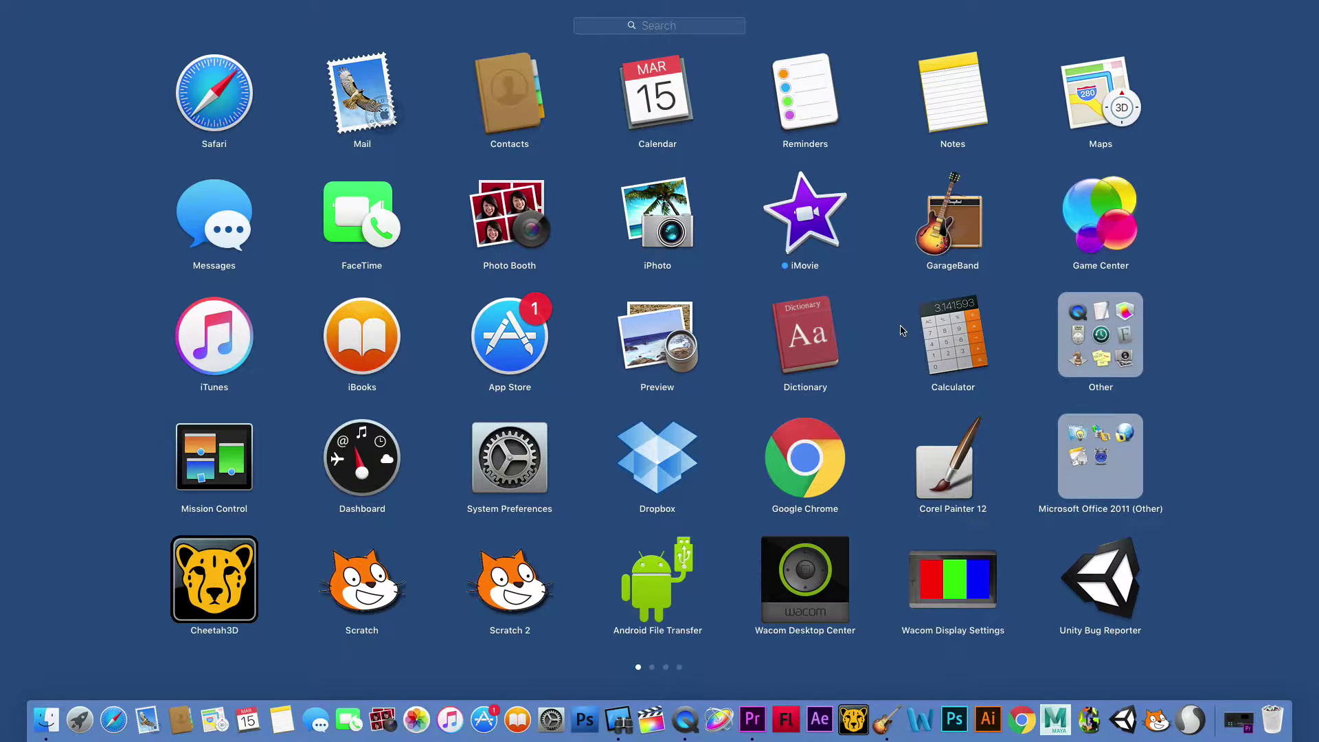
right_click(884, 729)
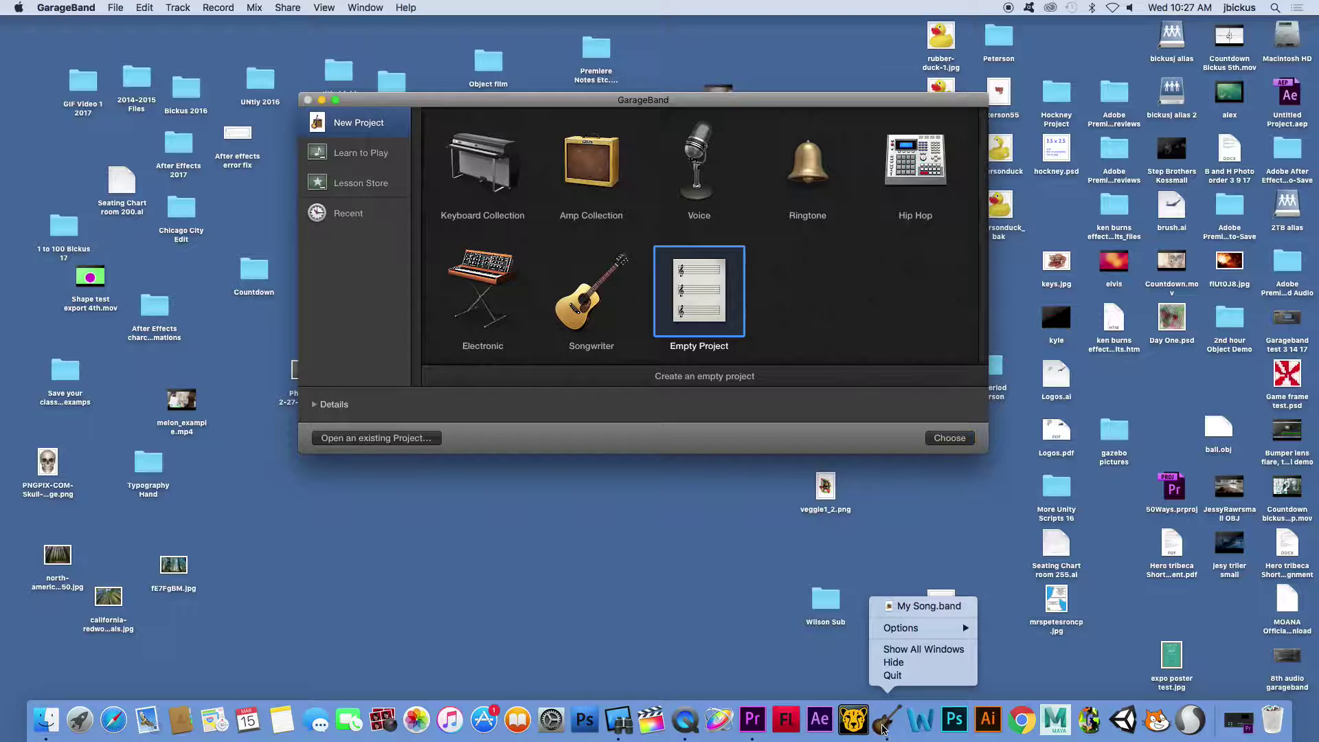
mouse_move(924, 628)
click(957, 534)
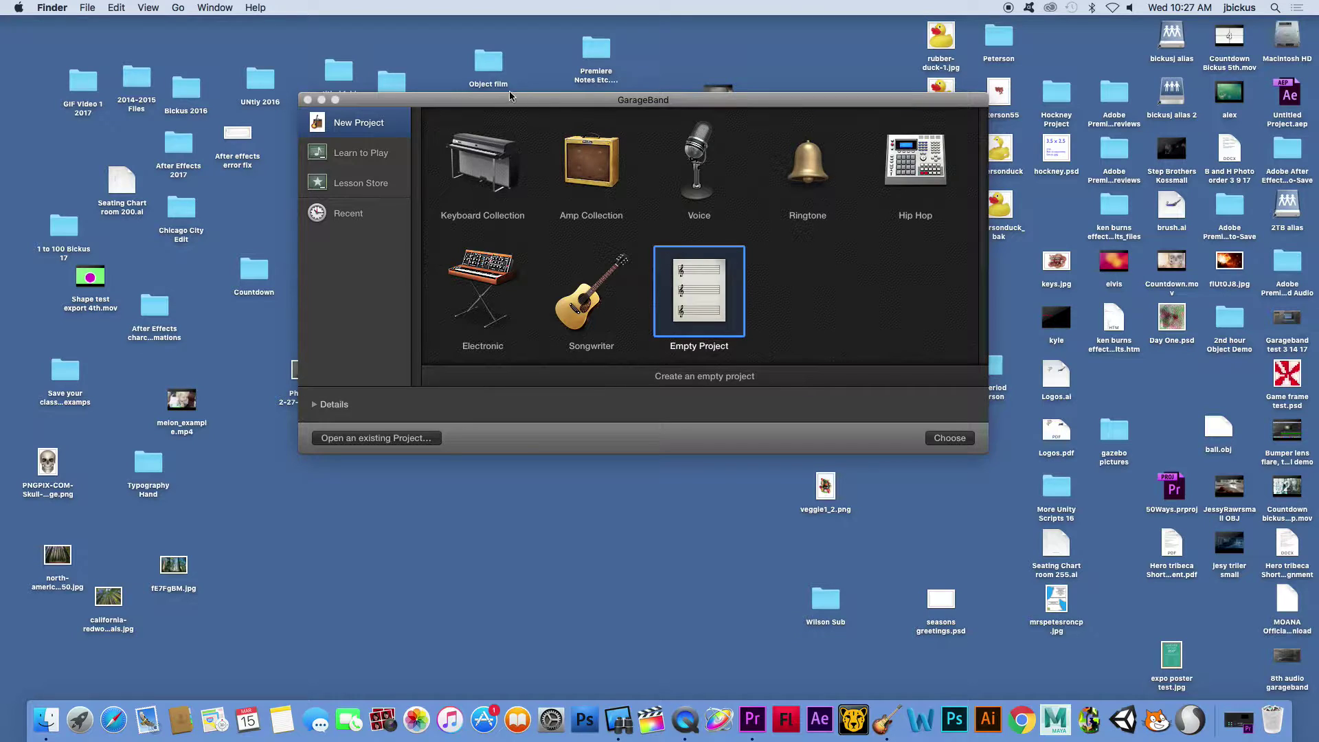
drag(479, 106, 436, 107)
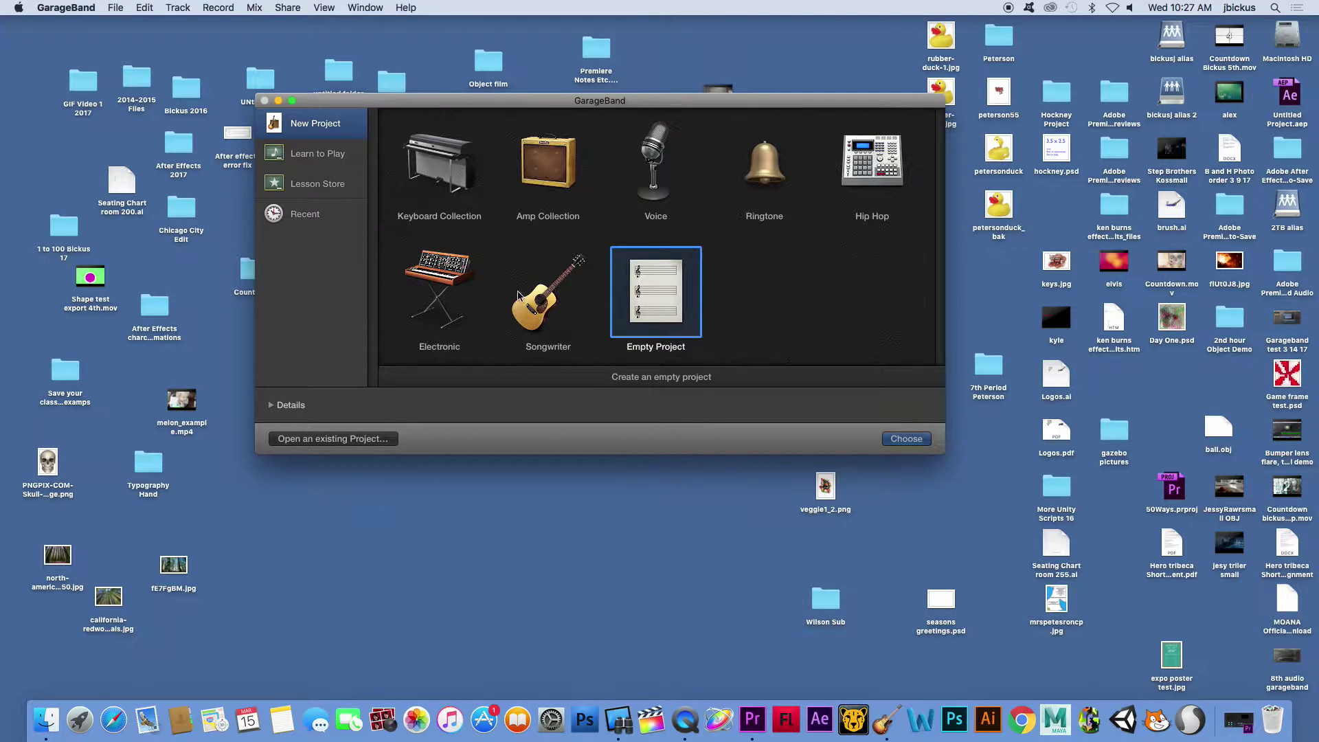
- Start an Empty Project with one microphone audio track, Audio 1
double_click(667, 291)
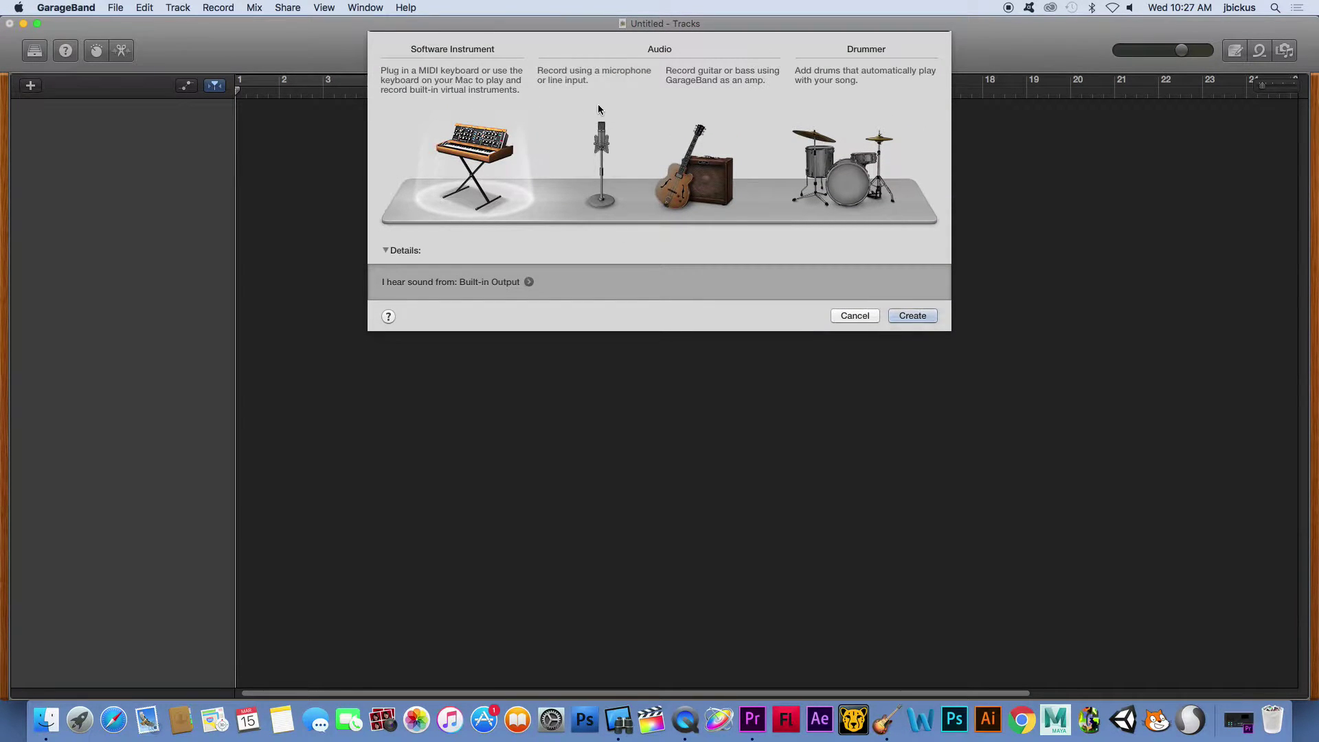
click(596, 143)
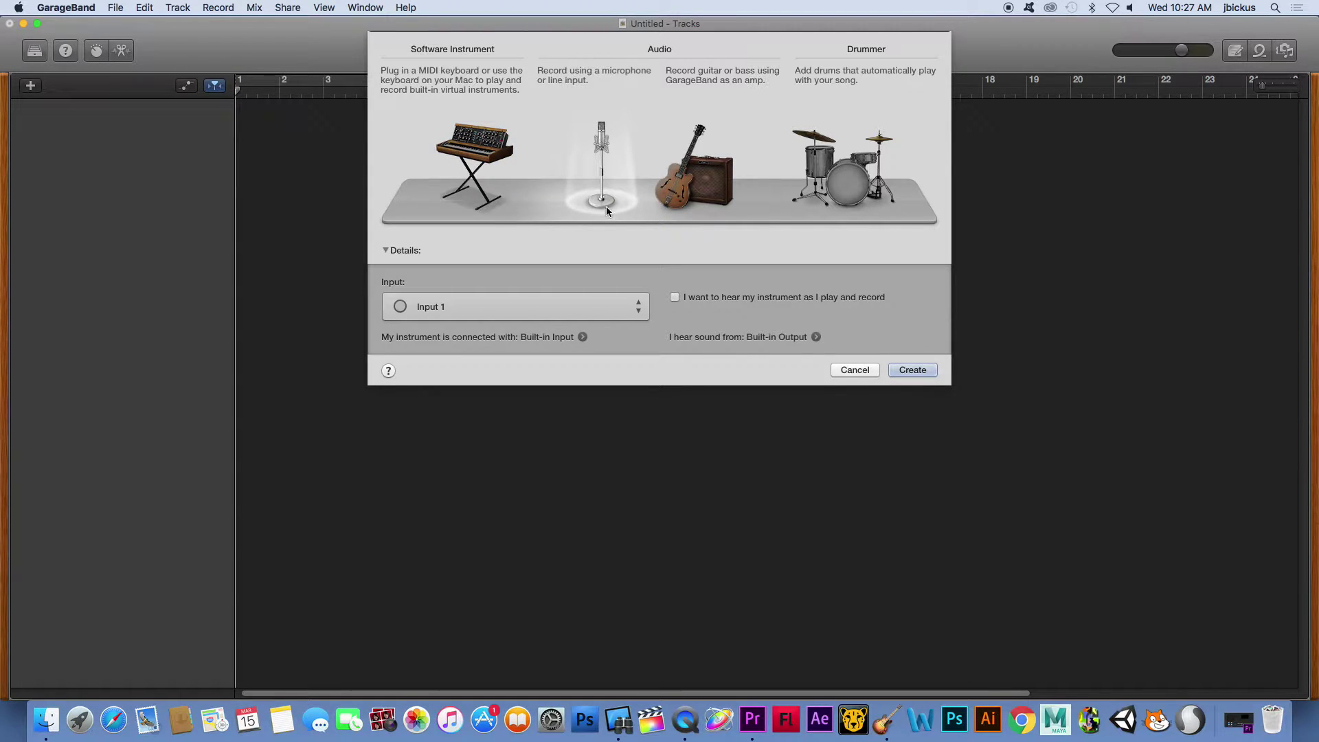
click(913, 371)
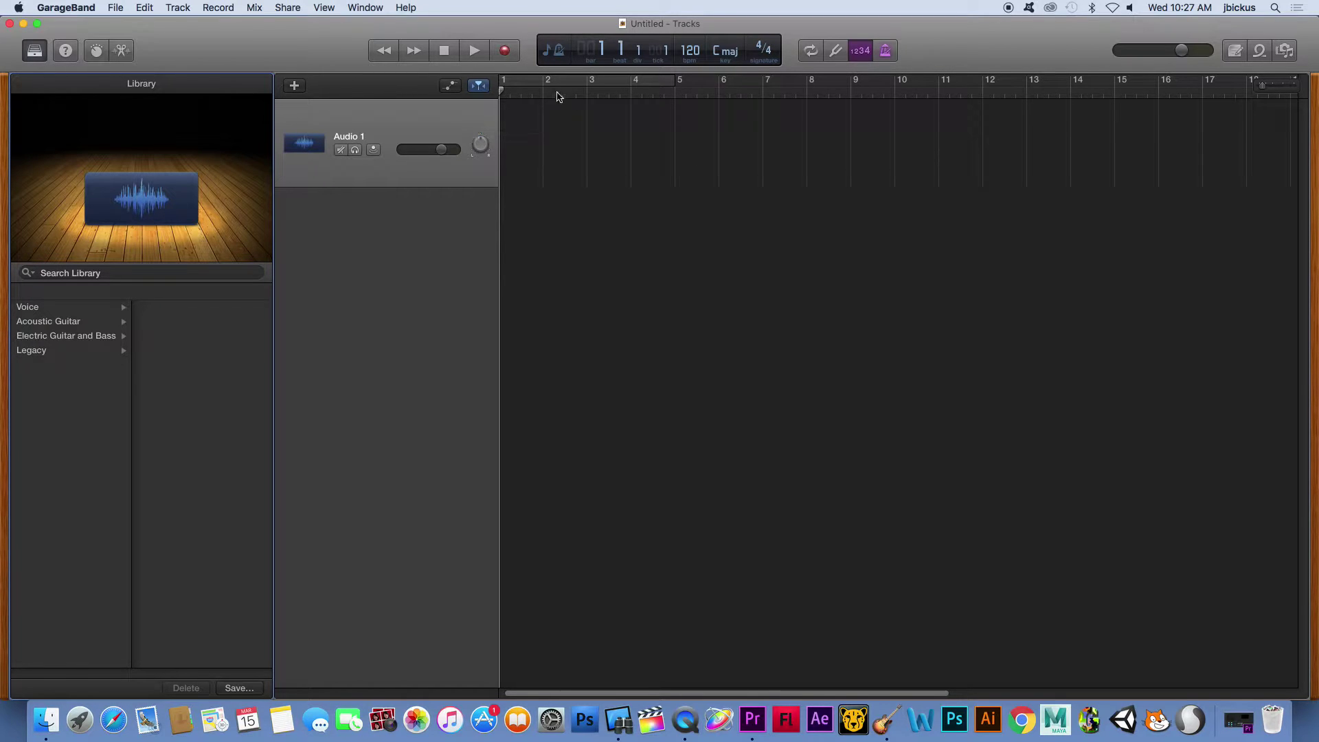
- Filter Apple Loops to Beats, preview Accelerate Beat, and place it on Audio 1 at bar 1
click(1260, 51)
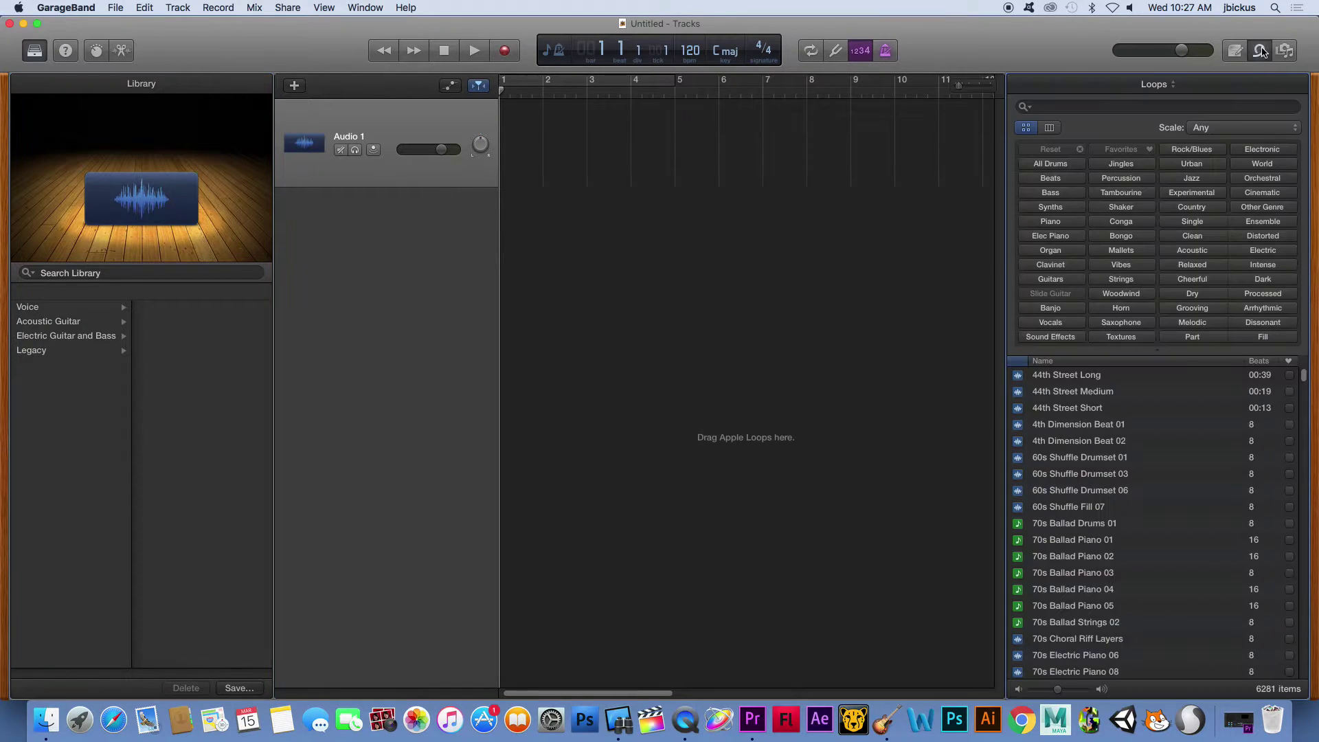
scroll(1259, 553, down, 20)
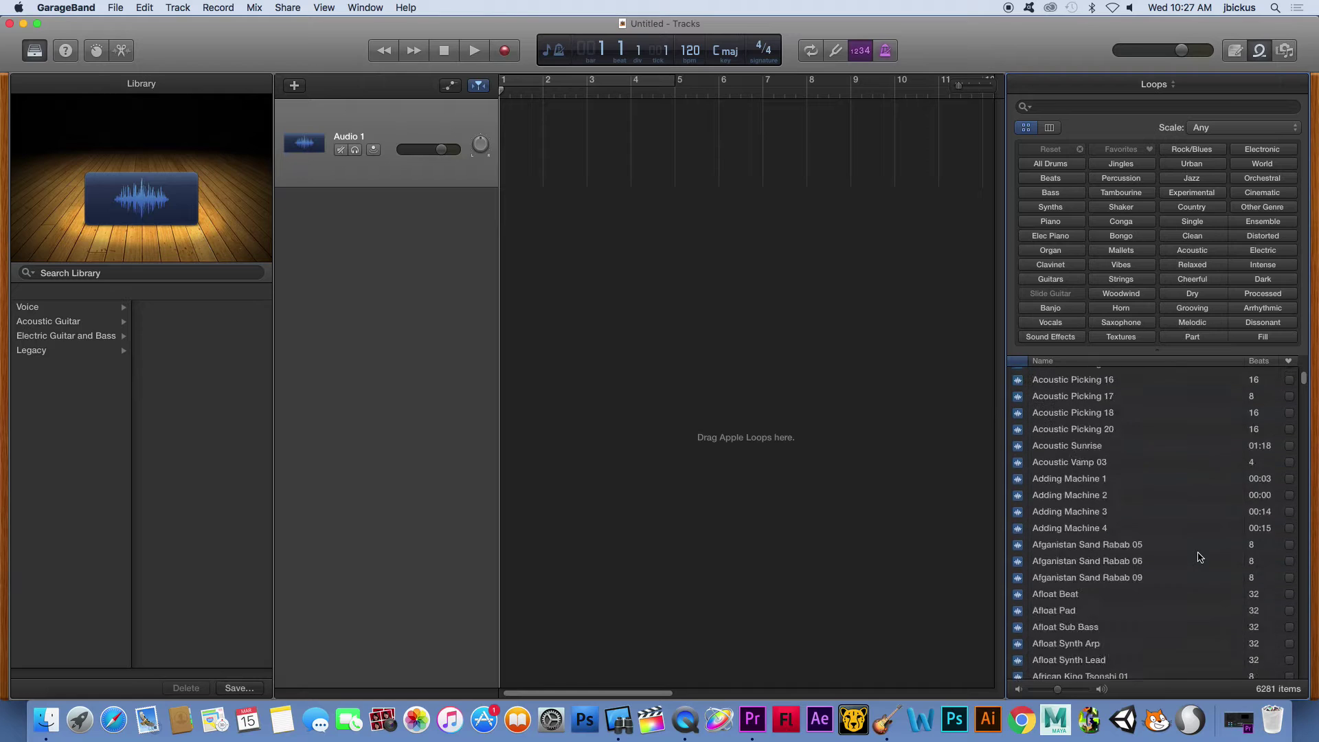
scroll(1075, 511, up, 20)
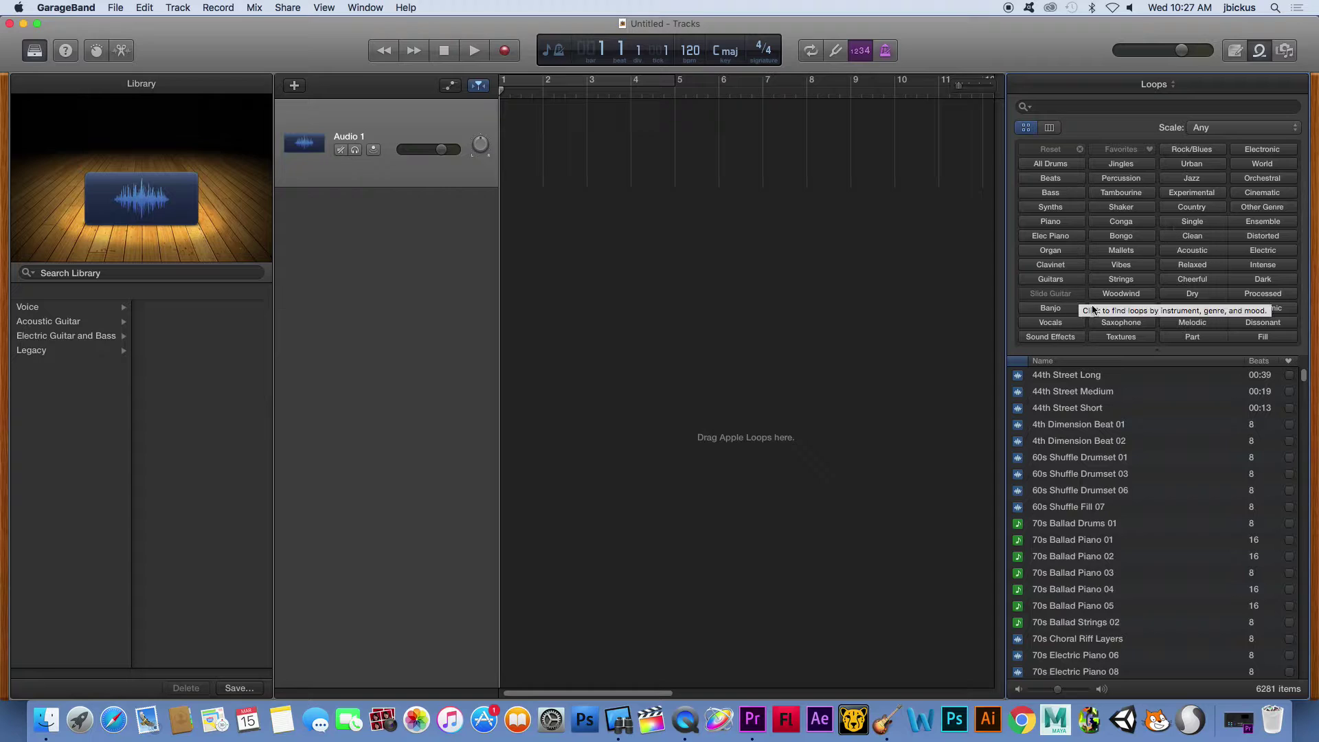
click(1061, 183)
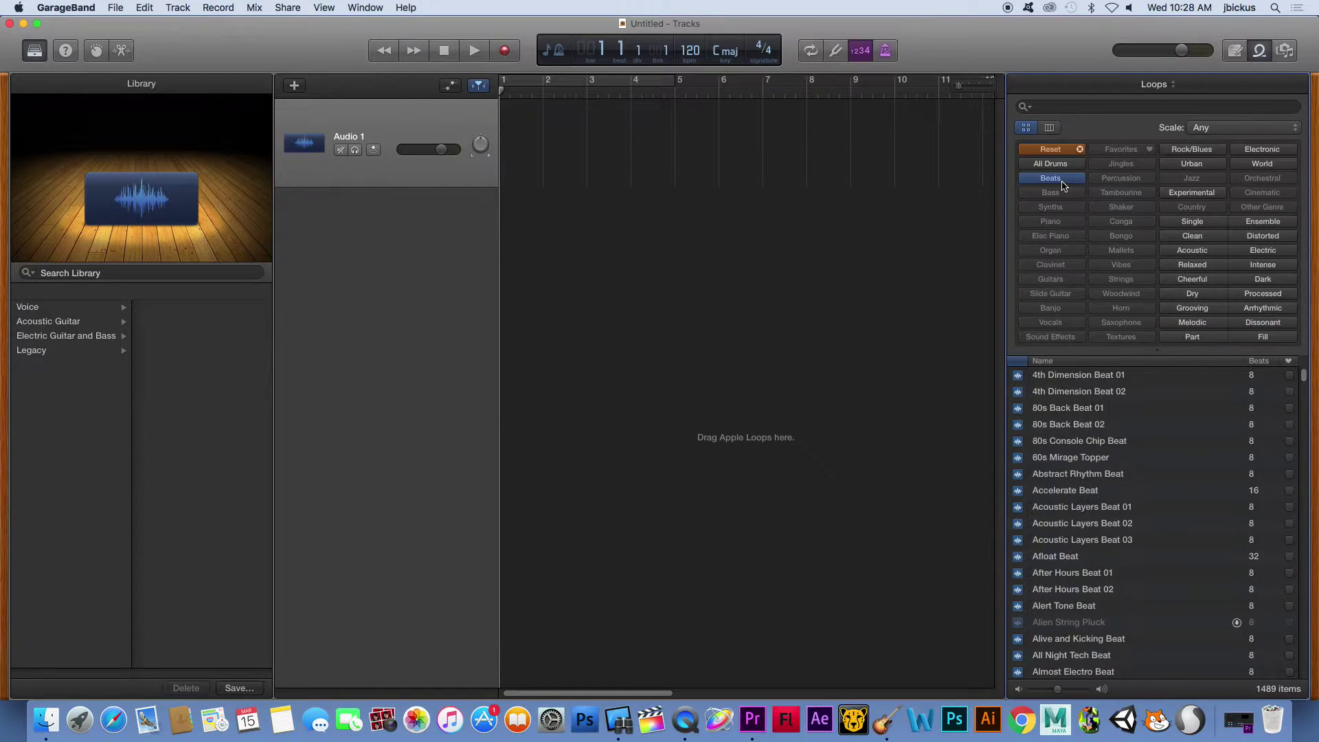
click(1078, 493)
key(XF86AudioRaiseVolume)
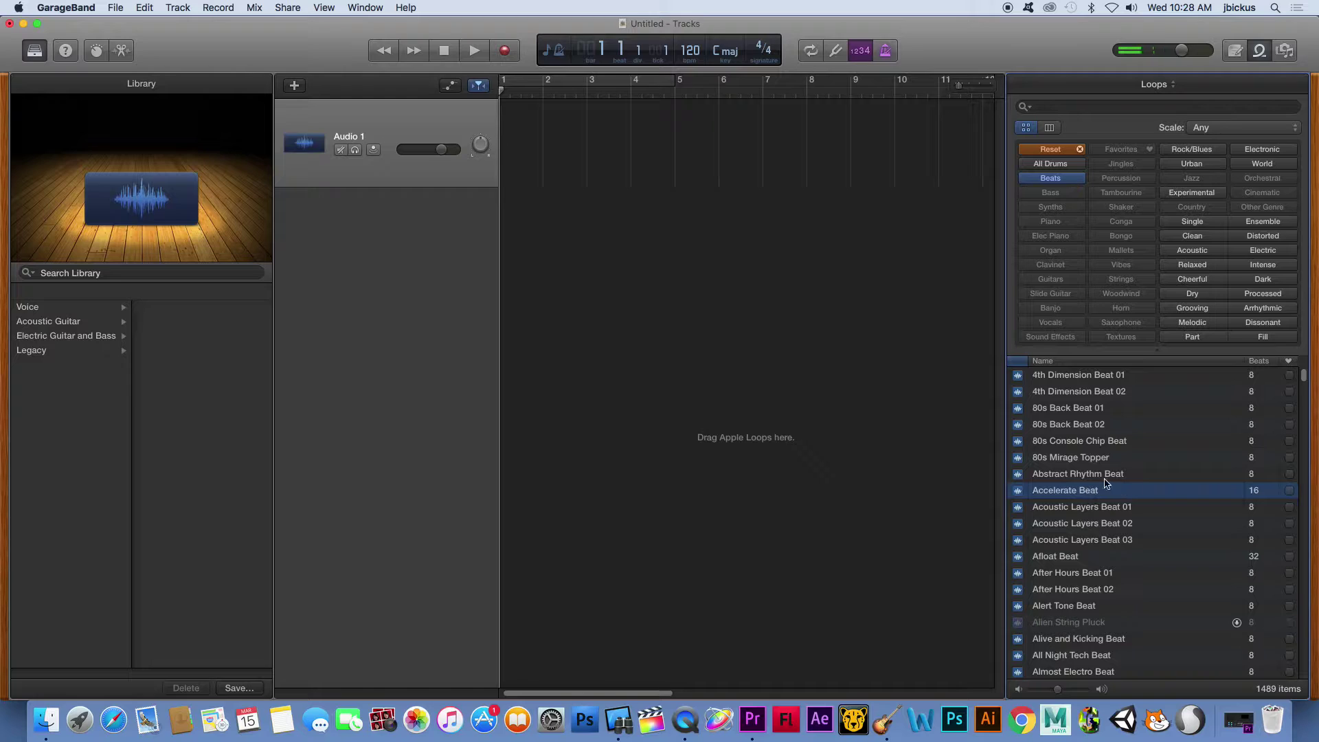
drag(1121, 496, 547, 133)
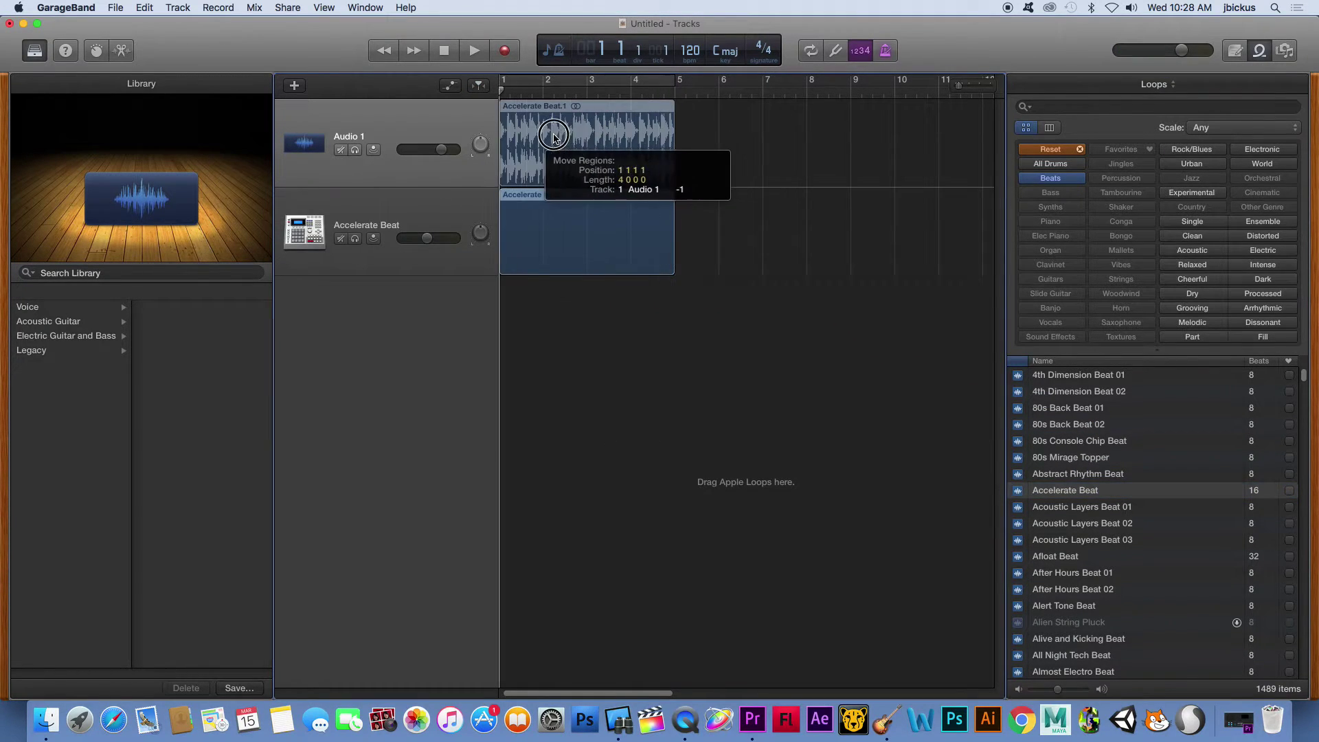
click(391, 210)
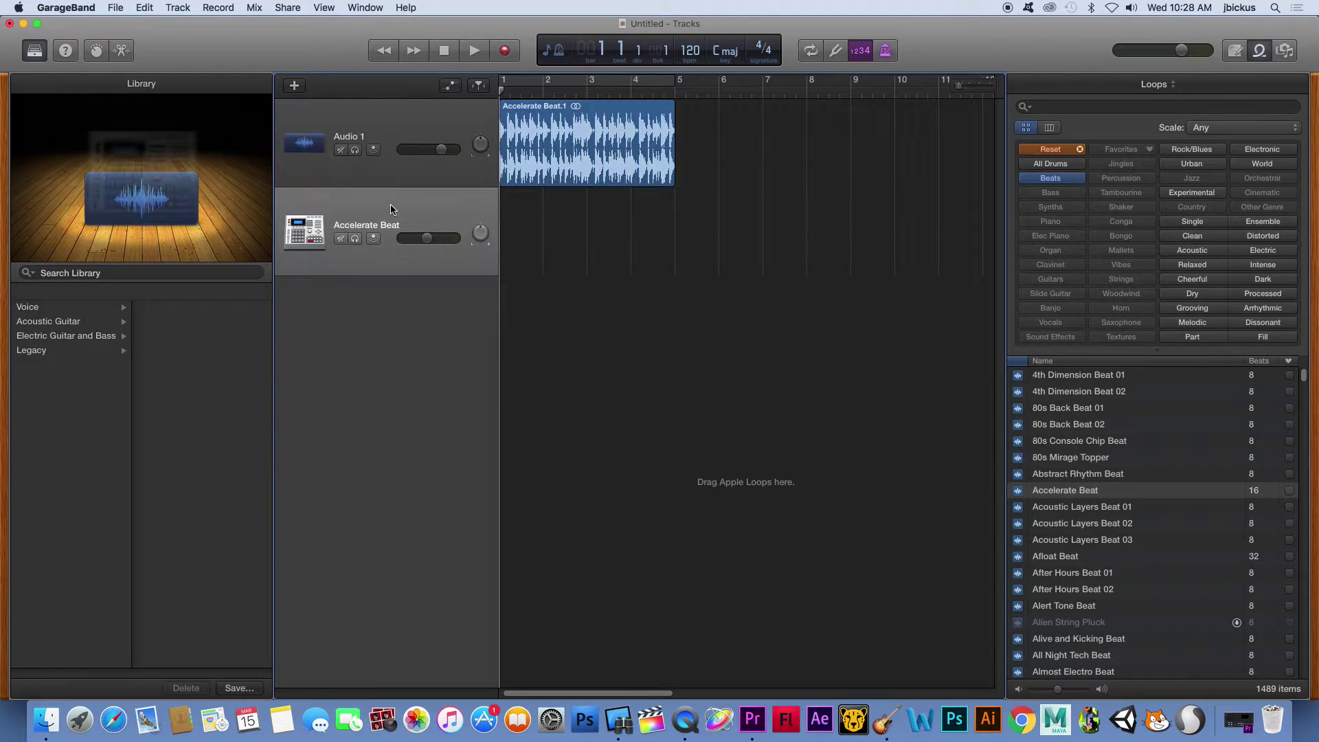
- Delete the empty Accelerate Beat track, loop Accelerate Beat.1 out to bar 11, and play it back
key(super+BackSpace)
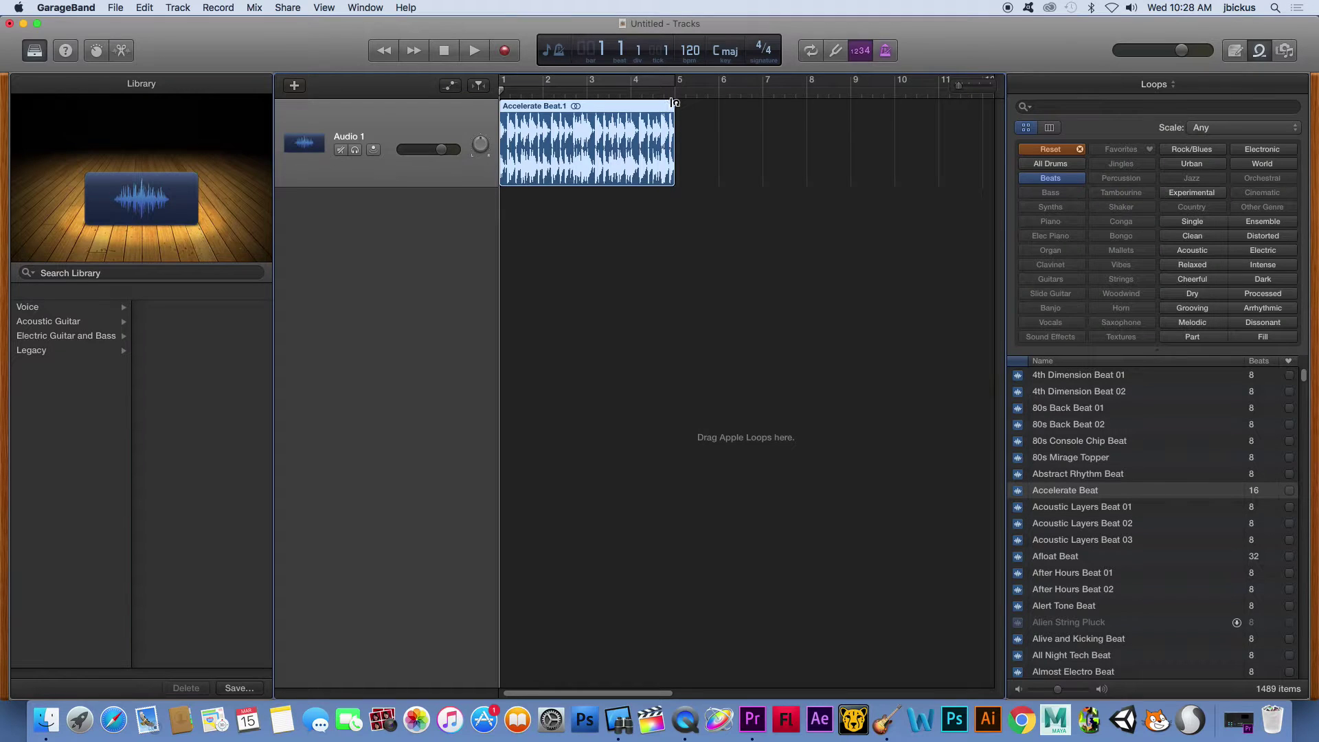
drag(674, 102, 956, 110)
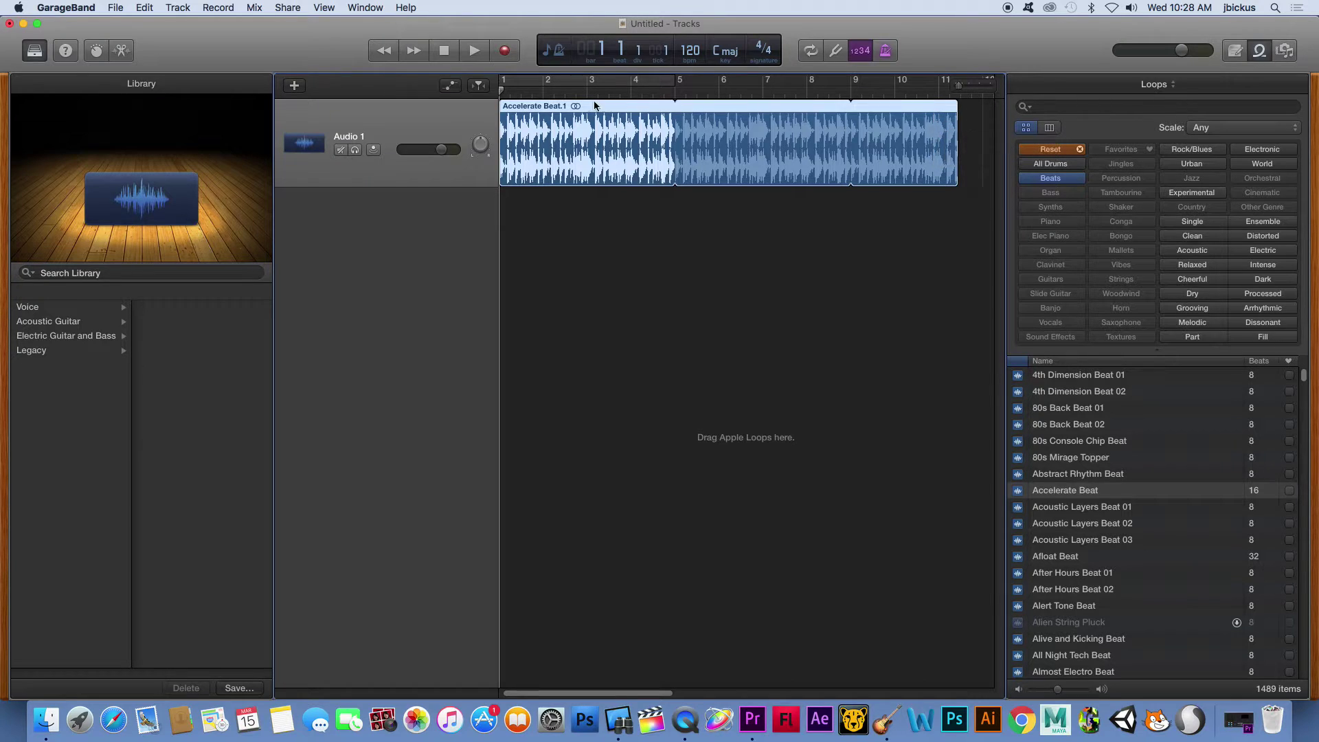
click(477, 86)
key(space)
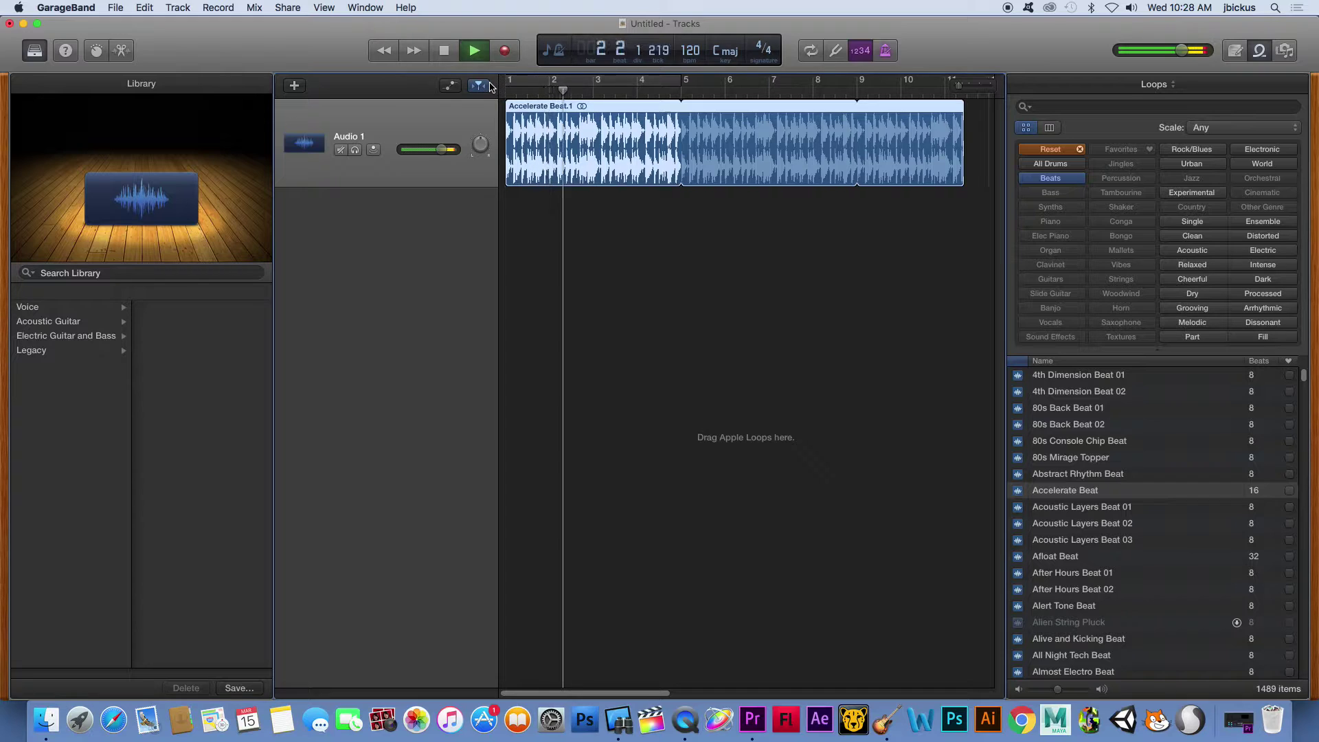
key(space)
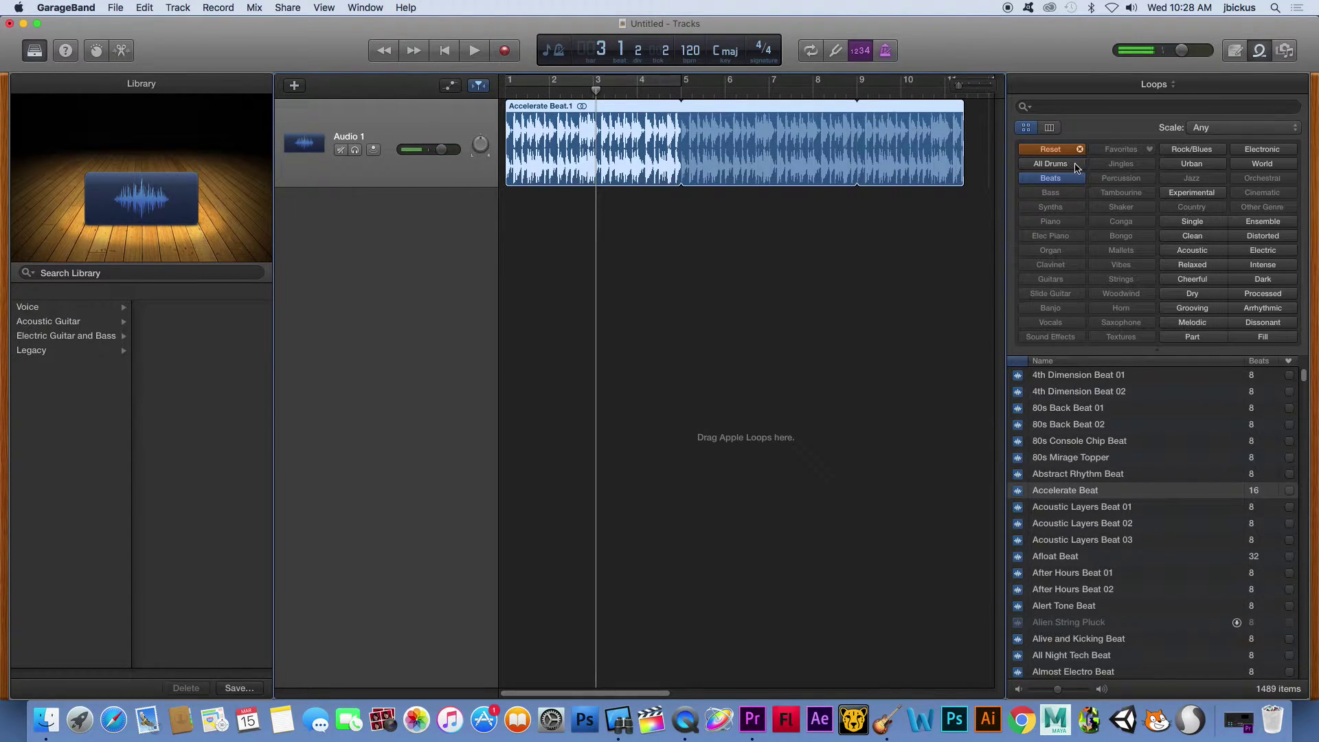
- Filter loops to Beats, preview Bad Robot Beat 02, and place it on a new track at bar 3
click(1194, 194)
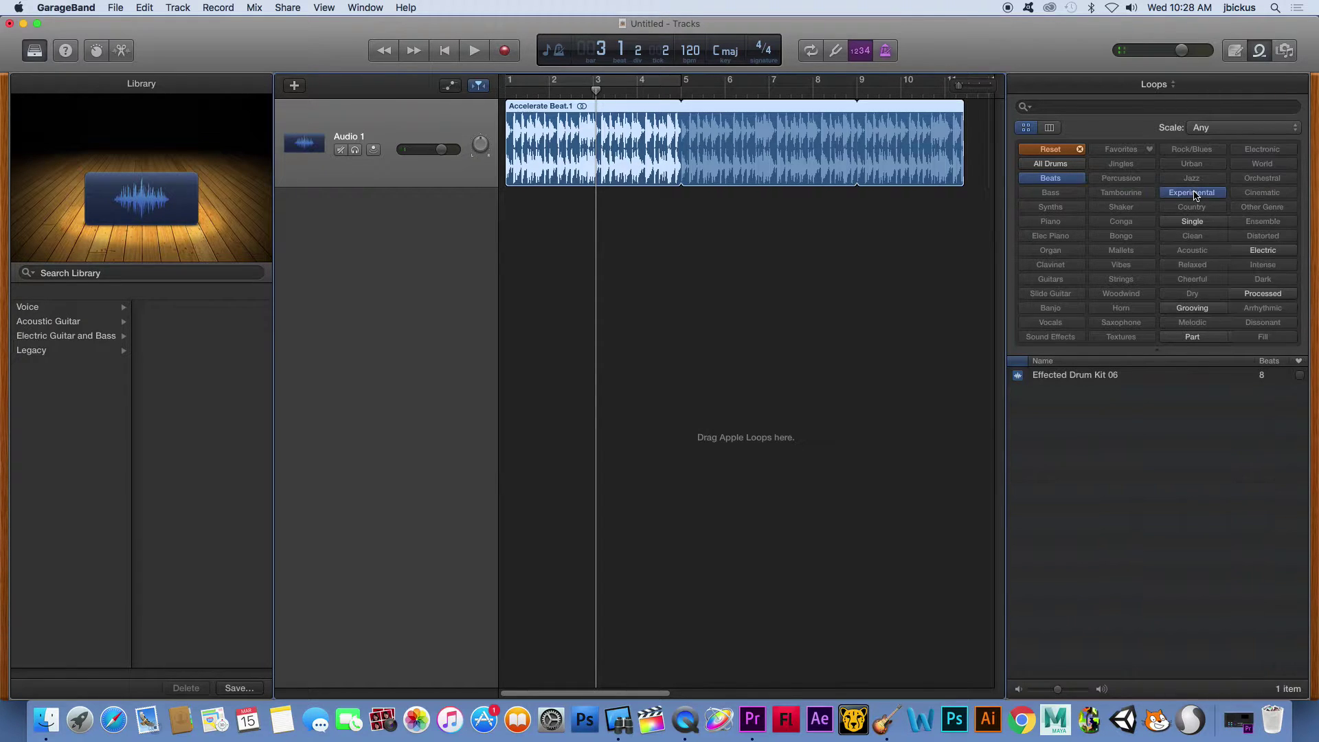
click(1040, 177)
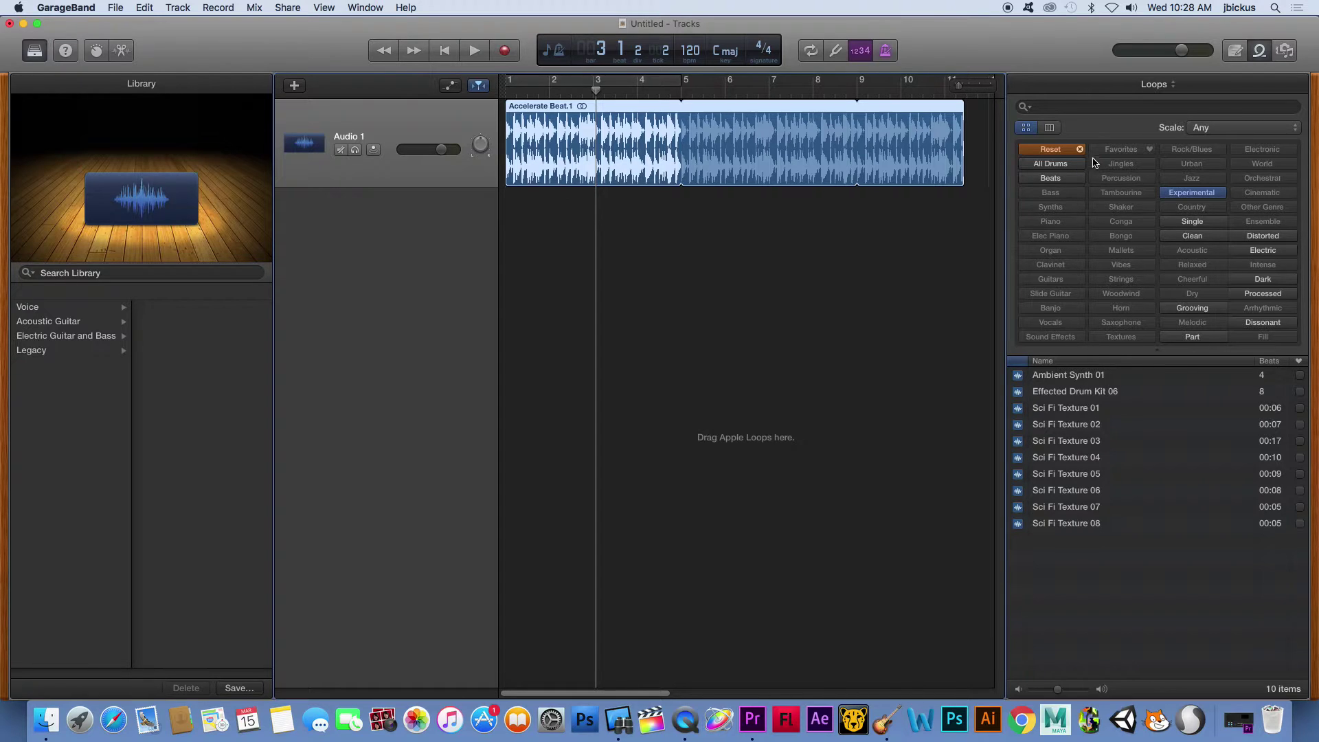
click(1078, 152)
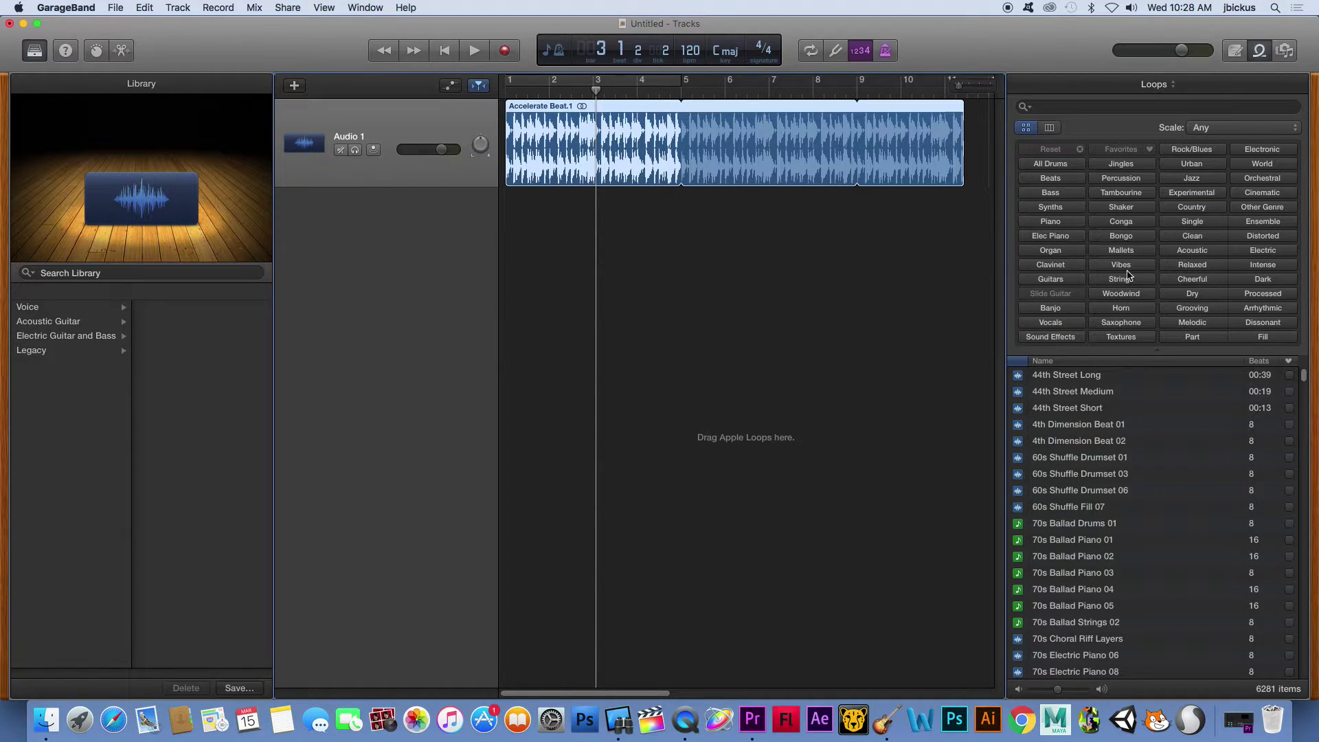
click(1059, 182)
scroll(1064, 522, down, 10)
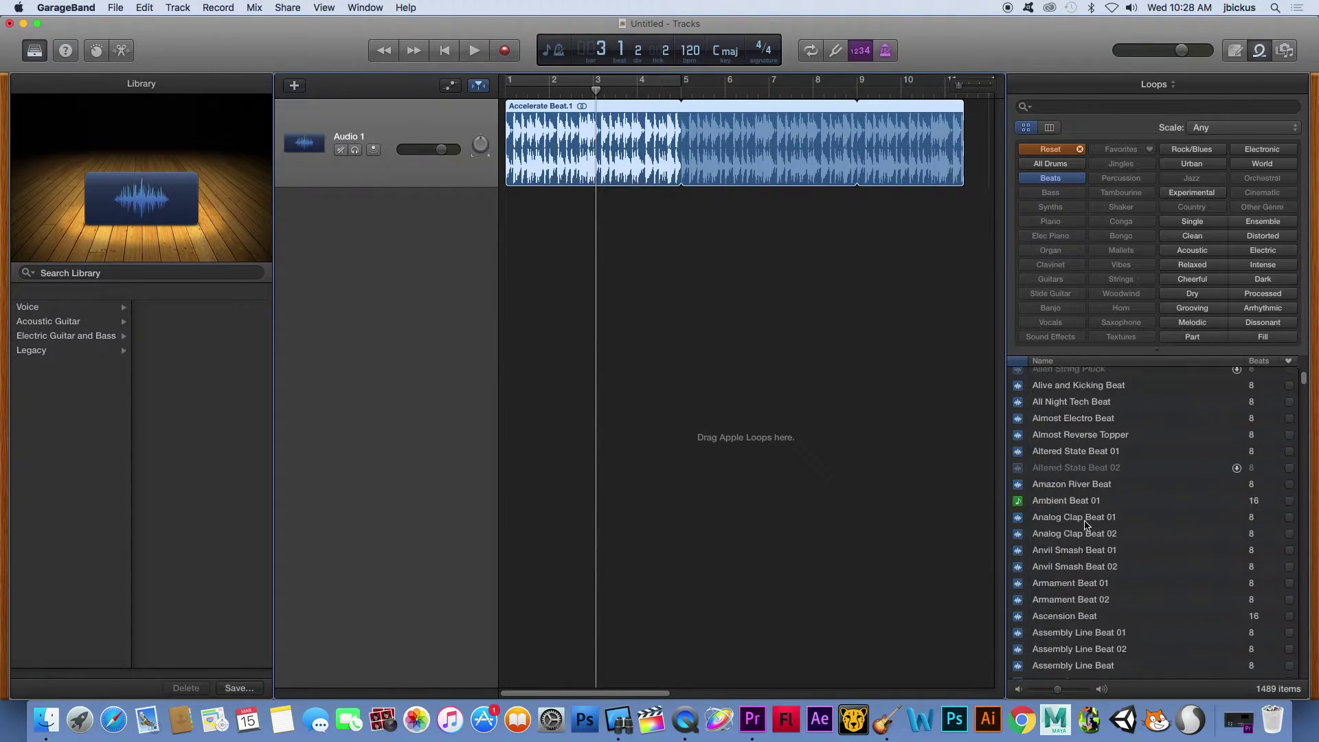
click(1063, 537)
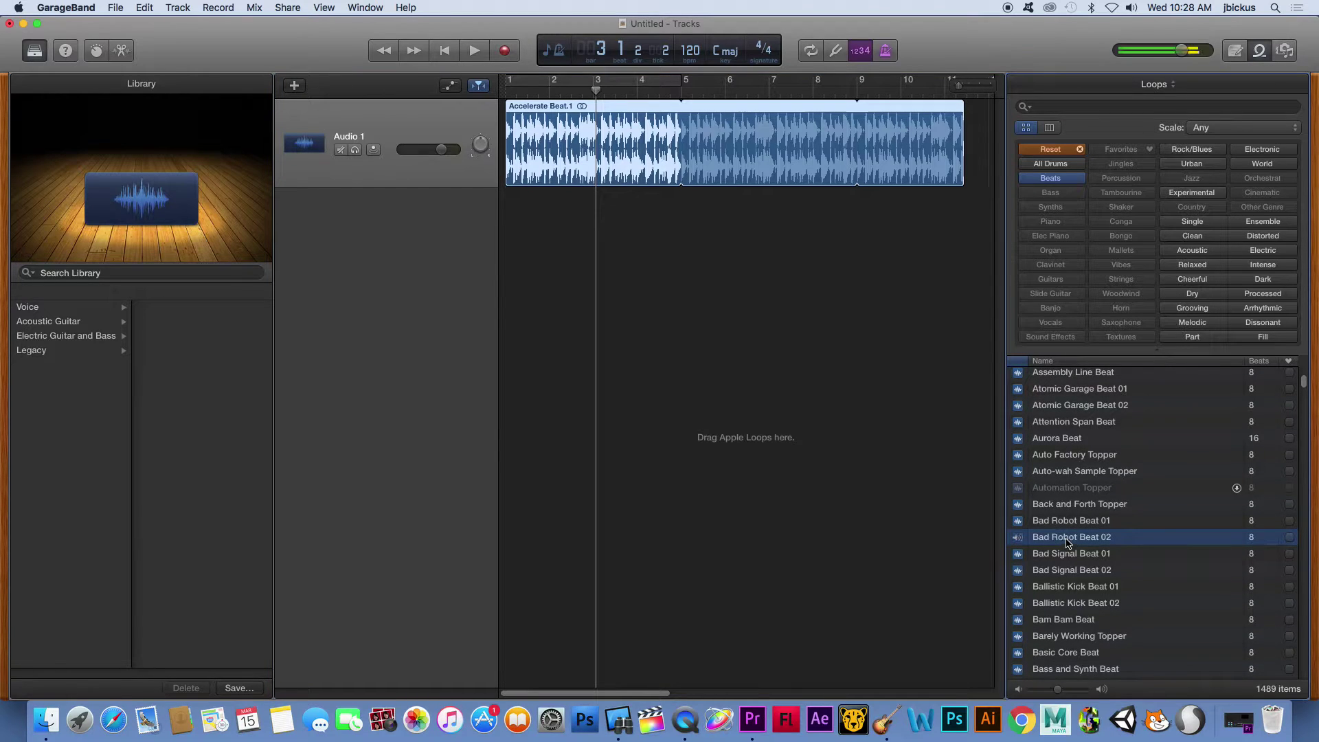
drag(1069, 542, 601, 249)
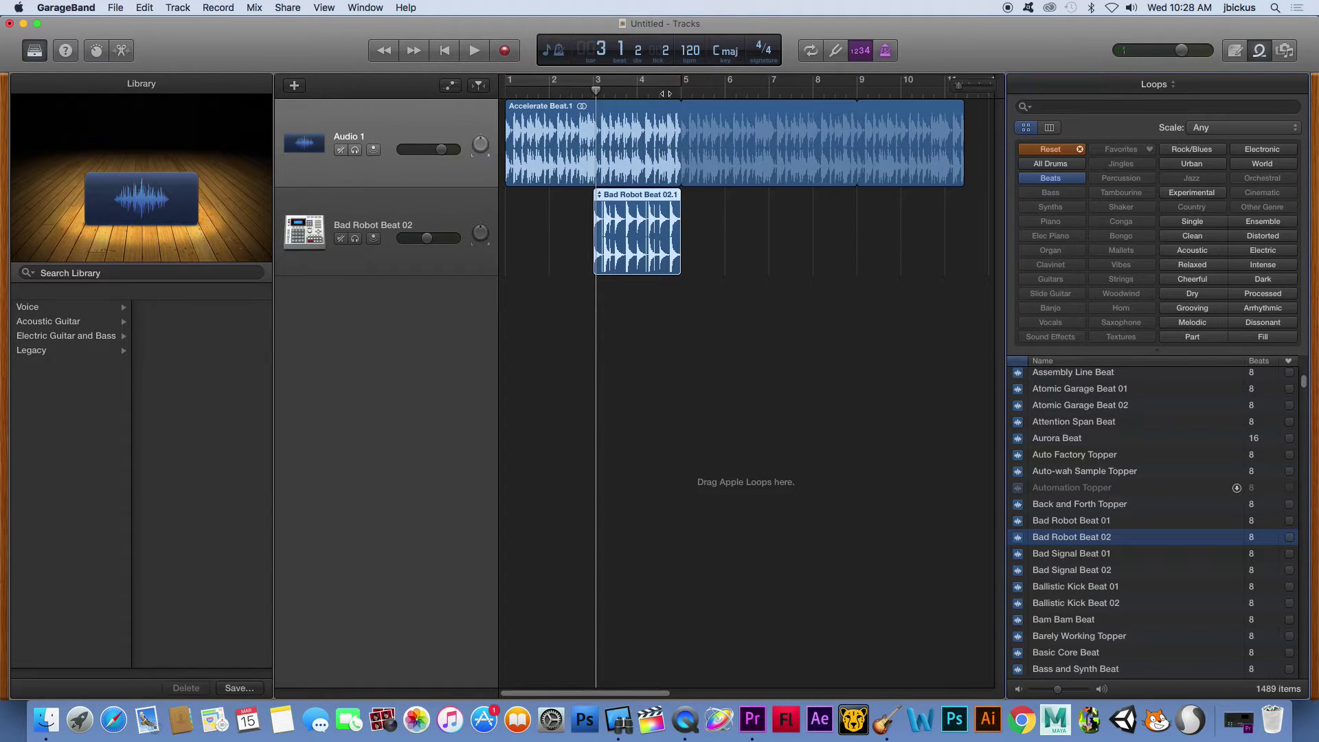
- Loop the Bad Robot Beat 02 region to about bar 11 and play from bar 2
drag(683, 196, 944, 195)
click(549, 97)
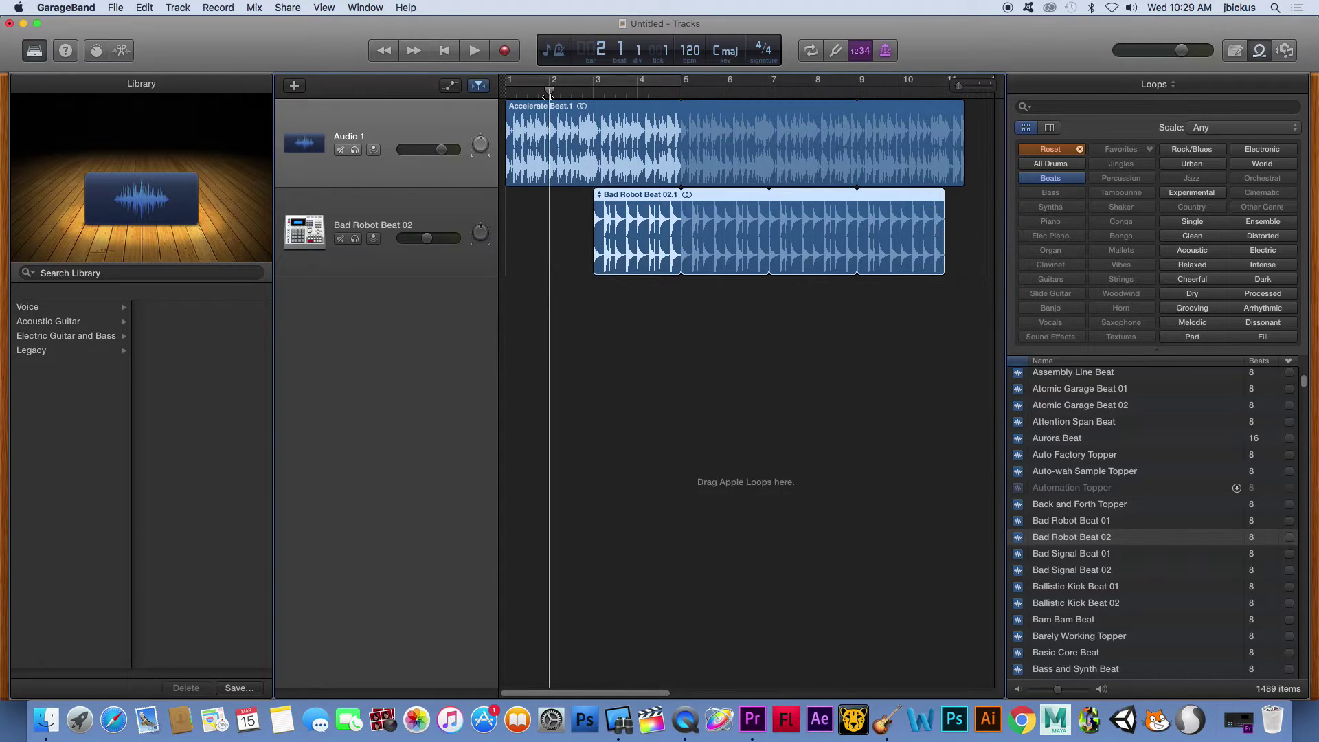
key(space)
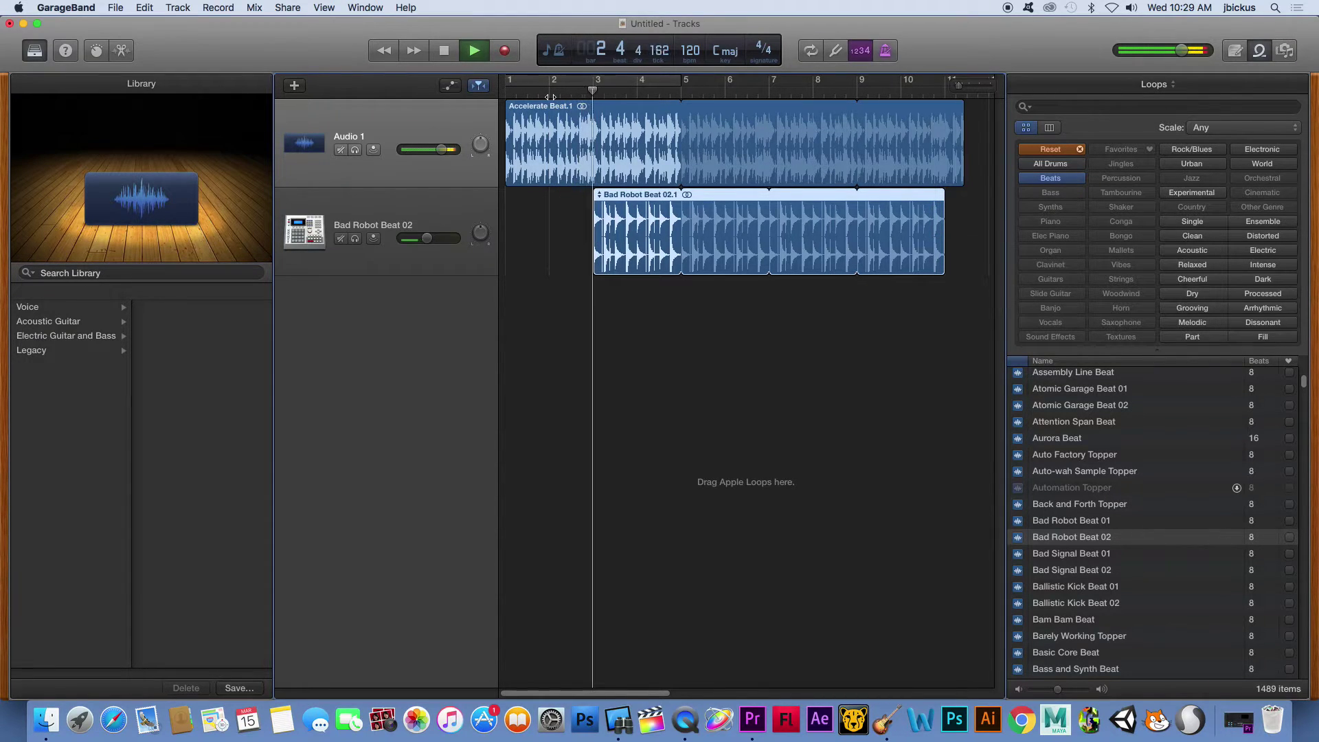
key(space)
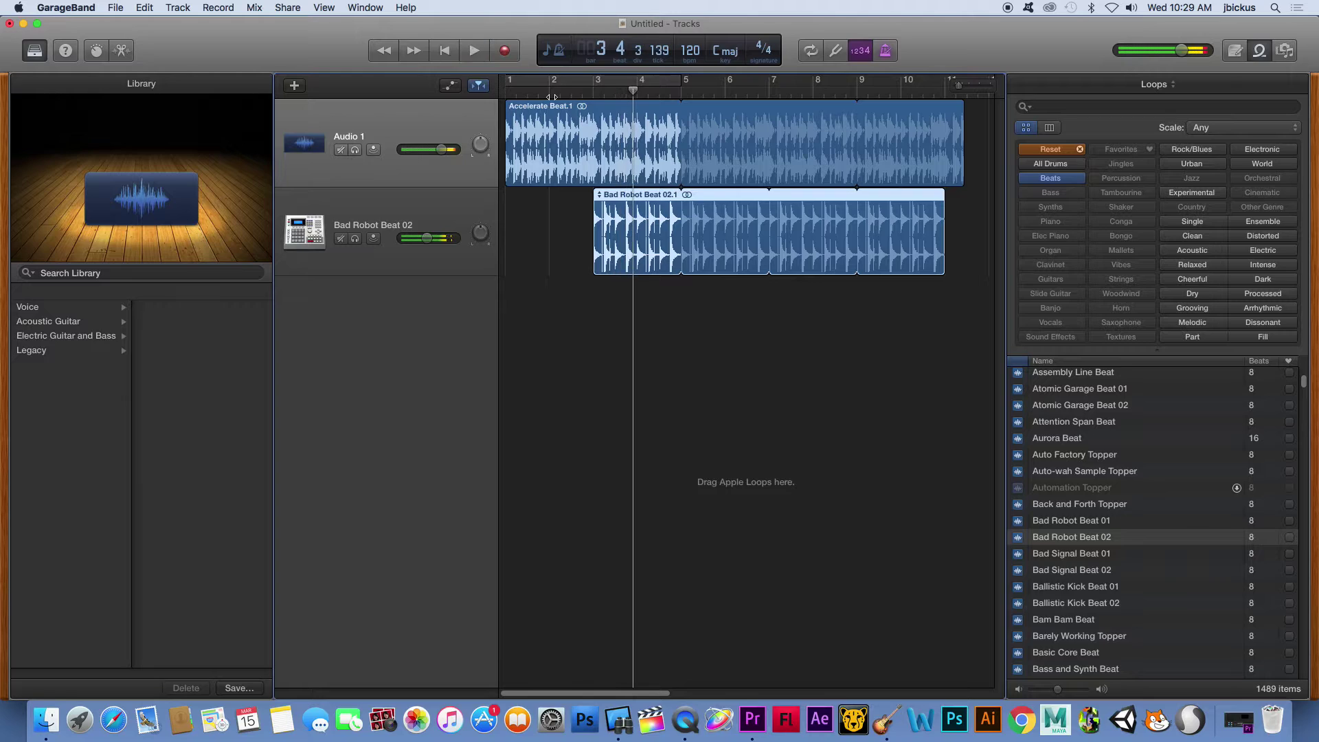
click(592, 124)
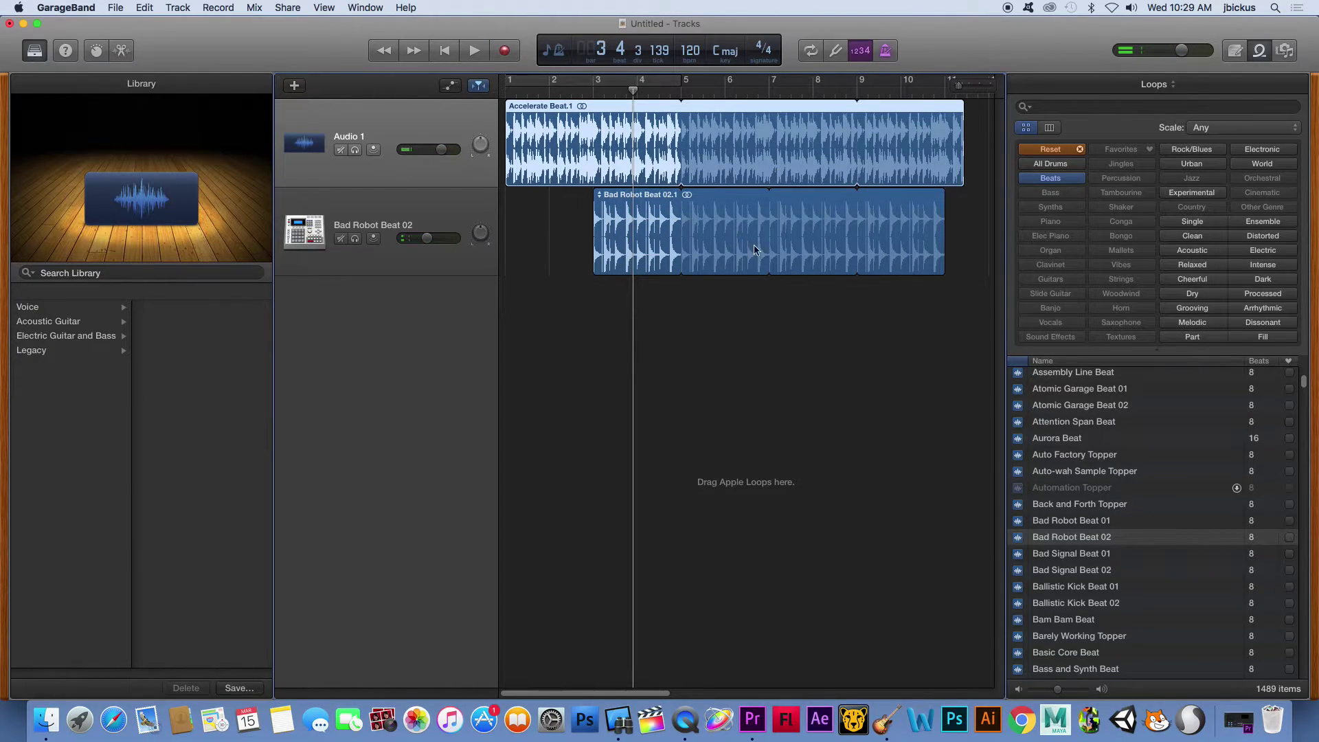
- Filter loops to Elec Piano and drop Reggae Toy Piano 04 onto a new Grand Piano track at bar 5
click(1079, 150)
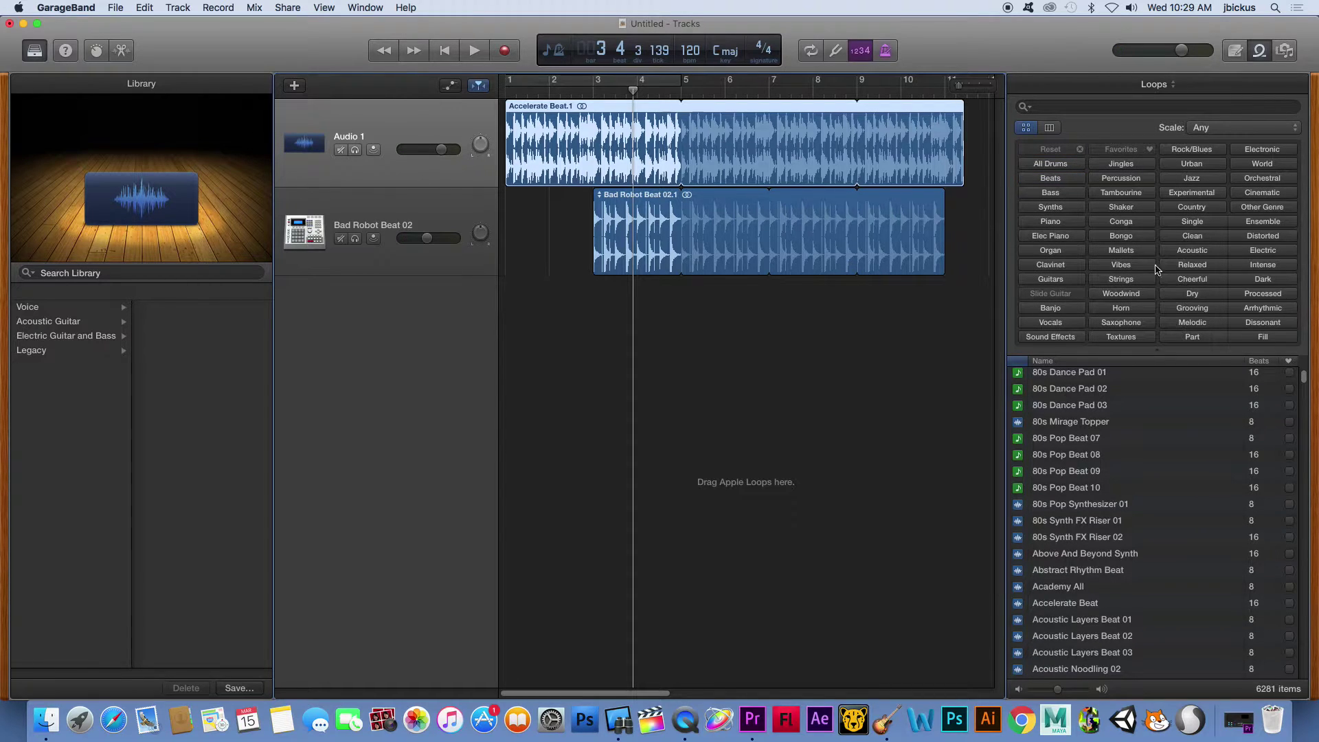
click(1051, 236)
click(1077, 489)
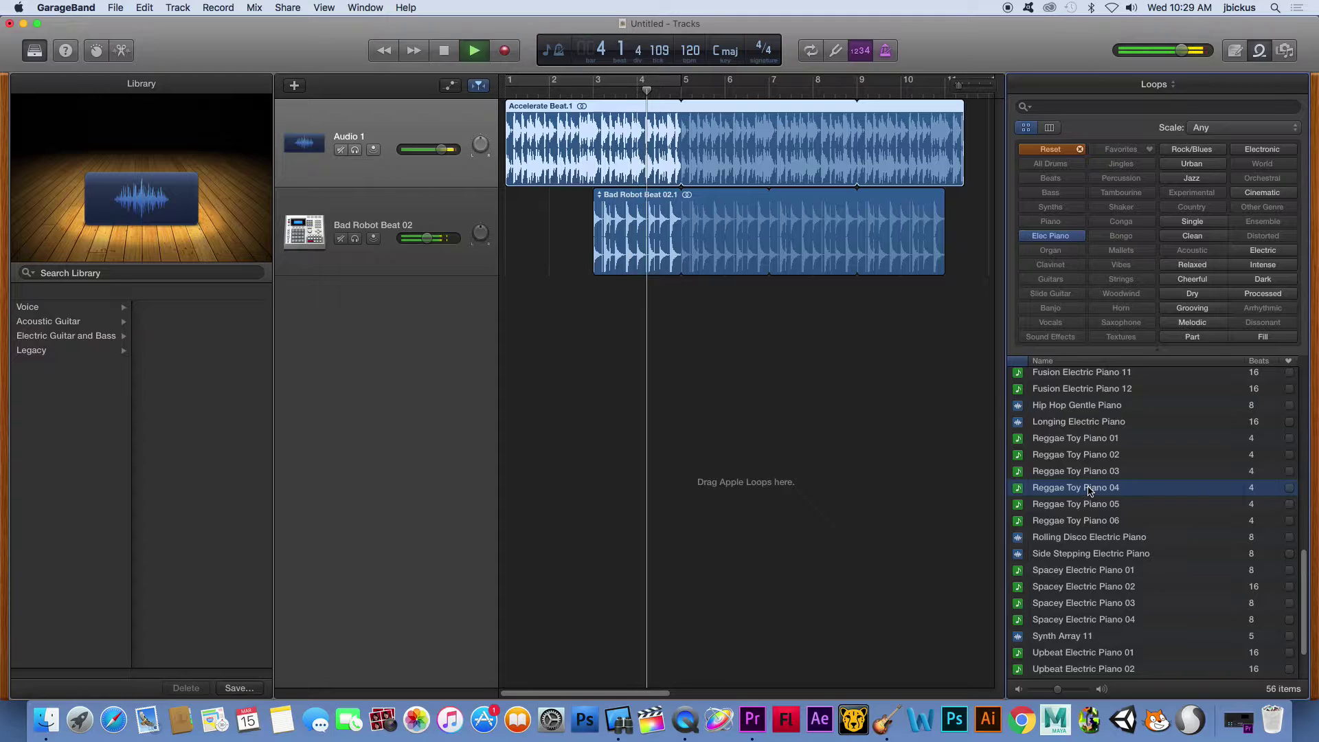
drag(1090, 492, 944, 296)
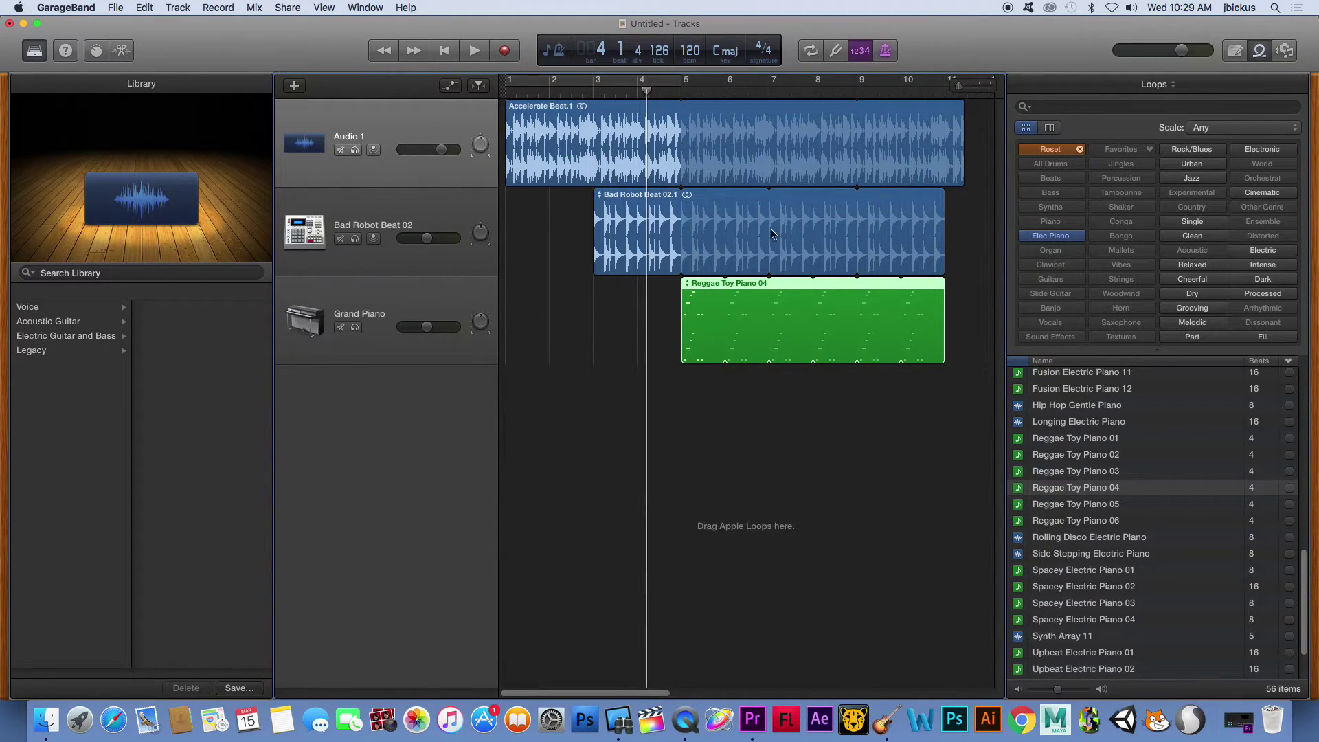
- Mute and unmute Audio 1, then turn Bad Robot Beat 02's pan knob to the left
click(342, 151)
click(341, 151)
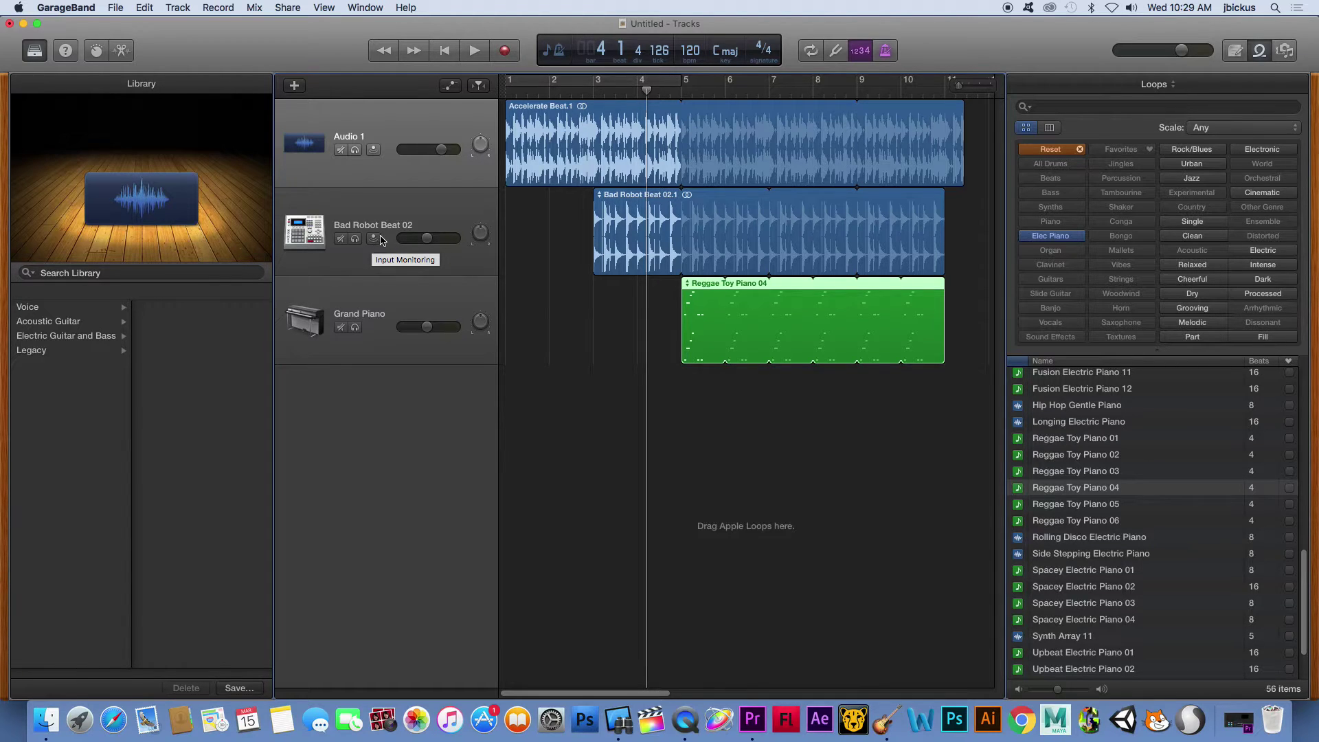
mouse_move(449, 241)
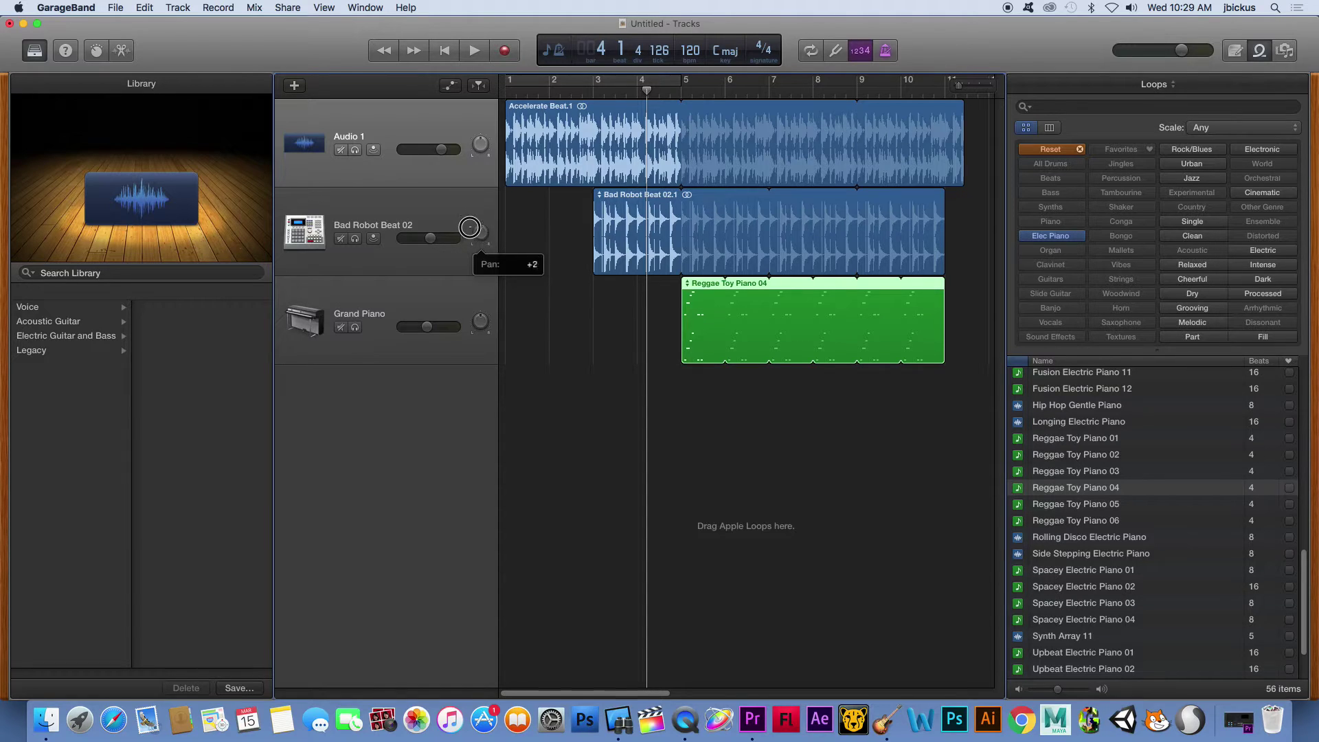
mouse_move(470, 228)
mouse_down()
mouse_move(481, 225)
mouse_move(455, 236)
mouse_move(486, 235)
mouse_move(474, 223)
mouse_up()
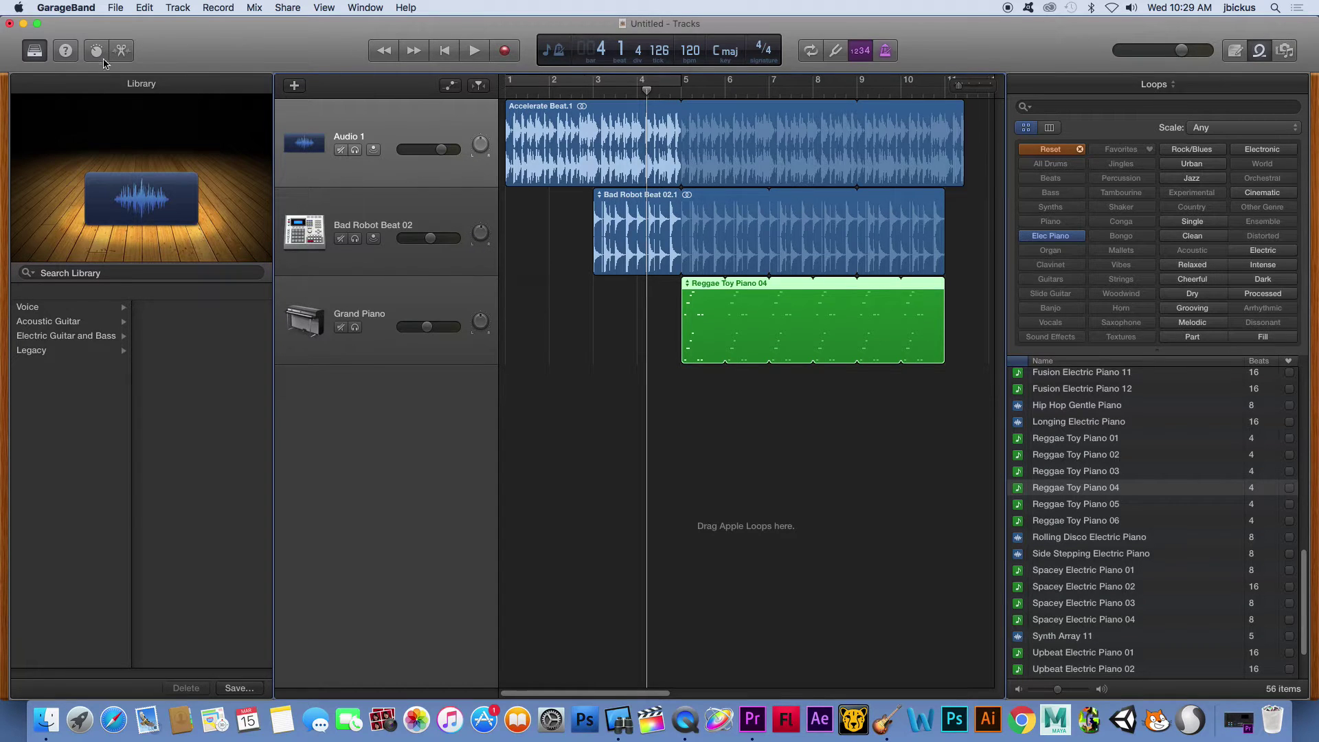
- Add Audio 1 volume automation rising from silence at bar 1 to full level around bar 4
click(450, 85)
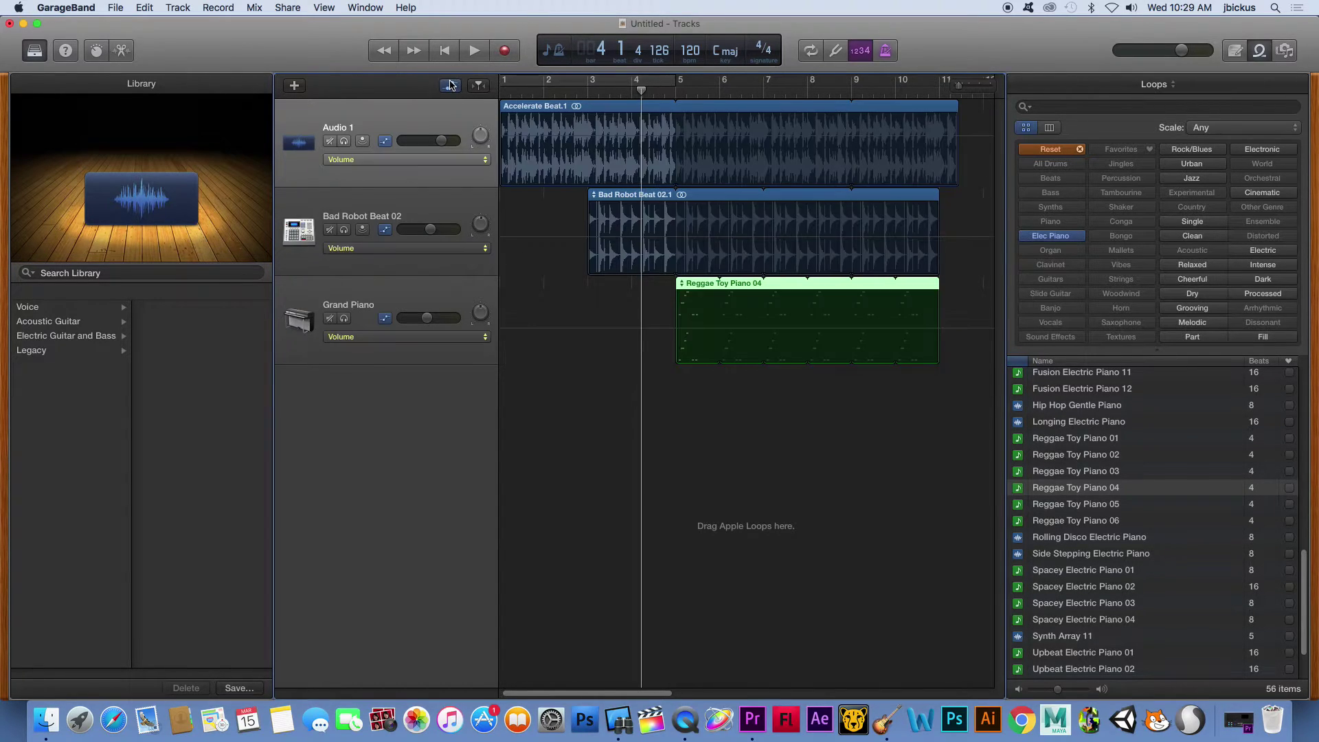
click(502, 140)
click(561, 136)
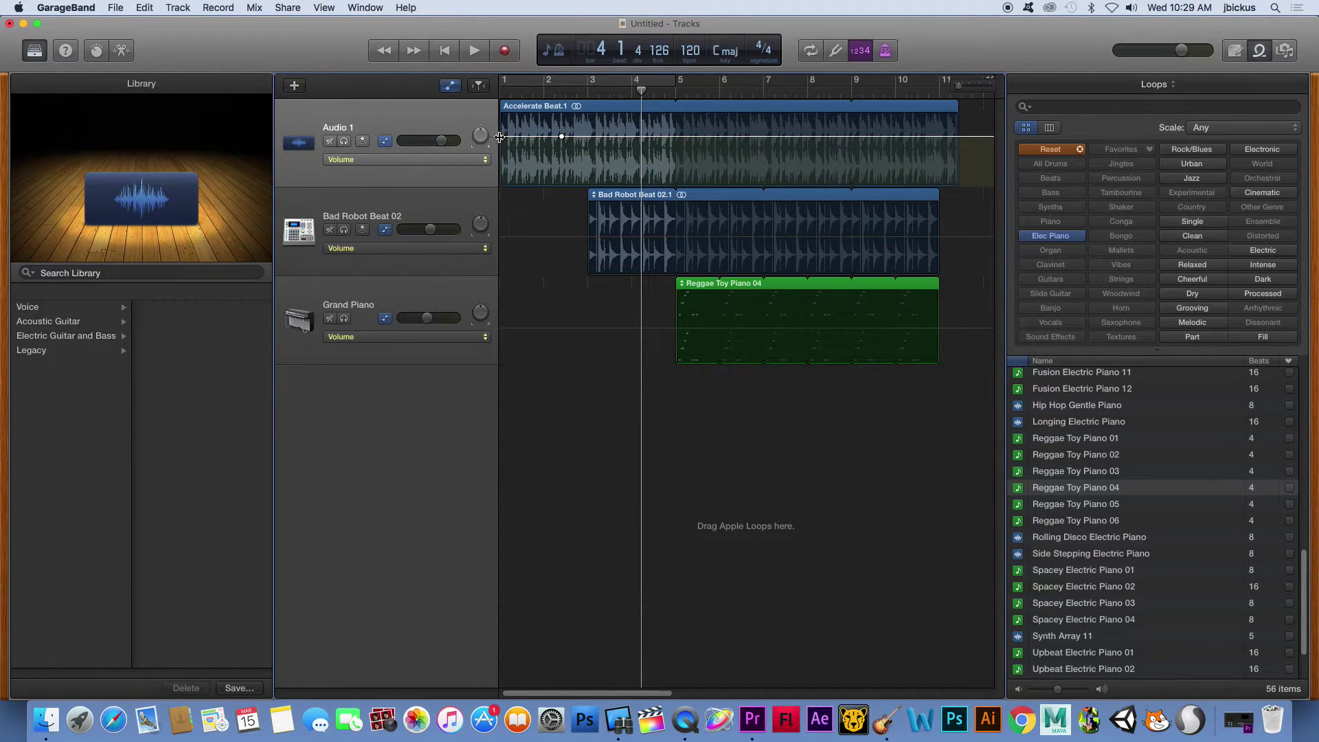
drag(499, 141, 500, 185)
drag(567, 141, 640, 137)
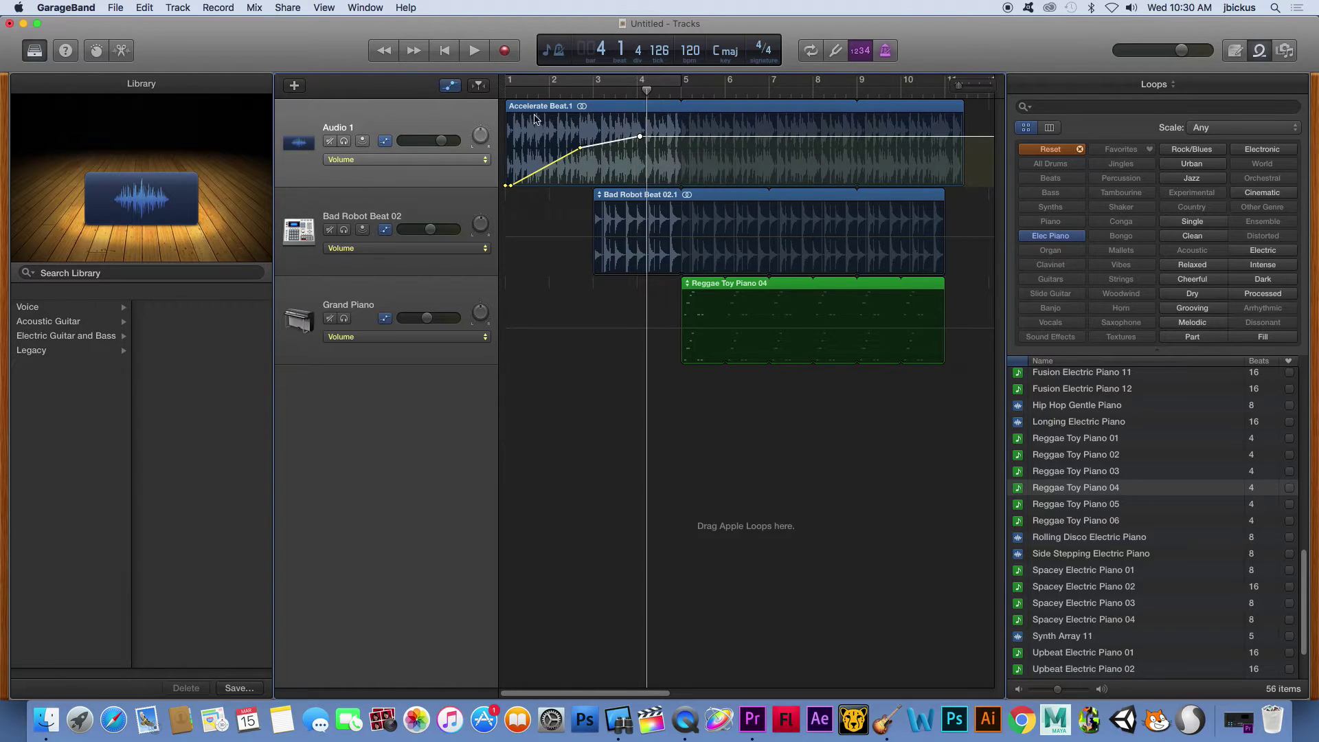
- Turn on Cycle and set the cycle range to span bars 1–11
click(524, 83)
click(526, 94)
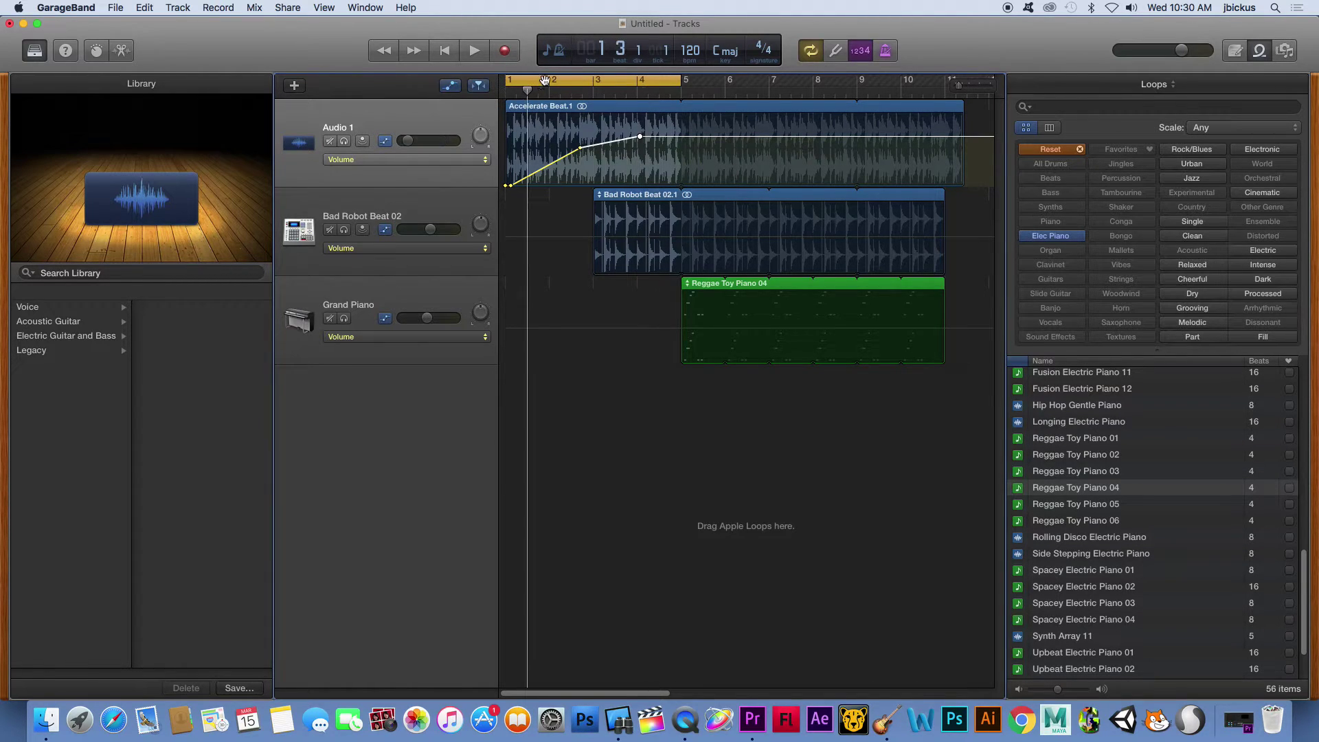
click(544, 80)
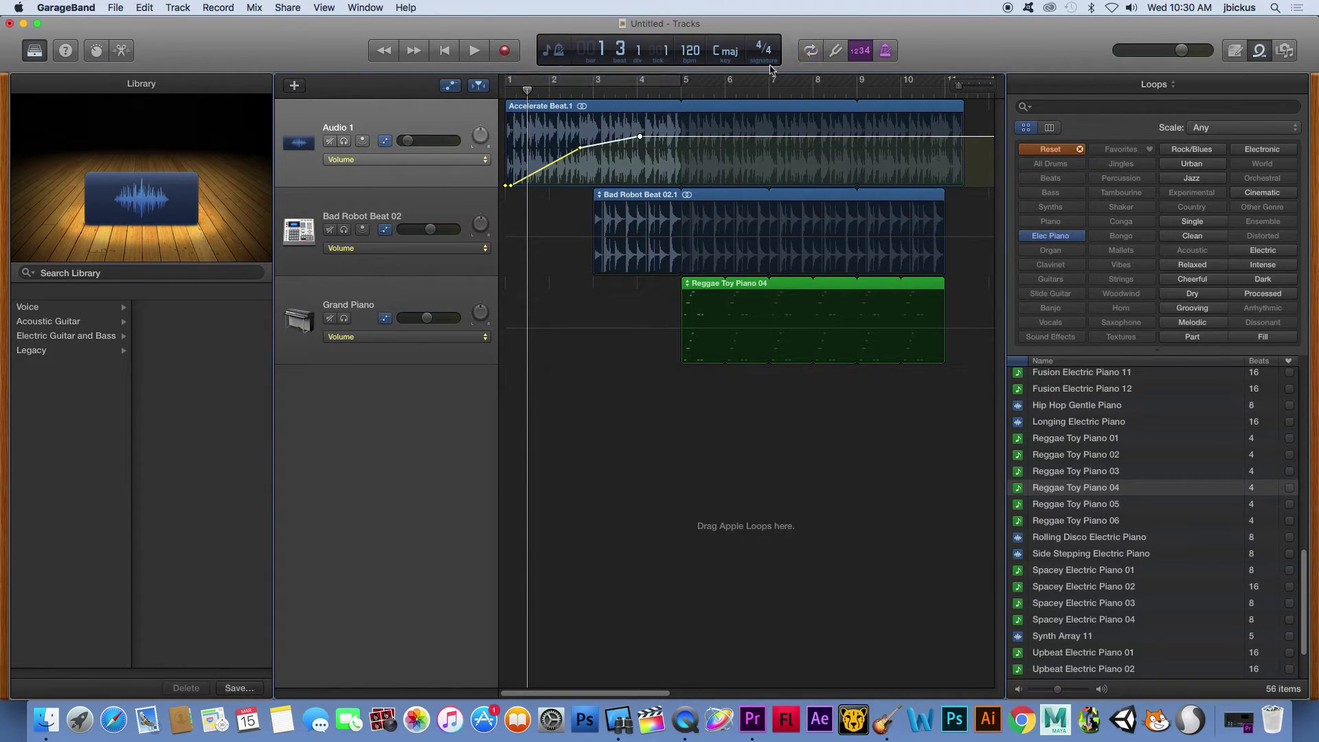
click(810, 51)
drag(682, 80, 898, 83)
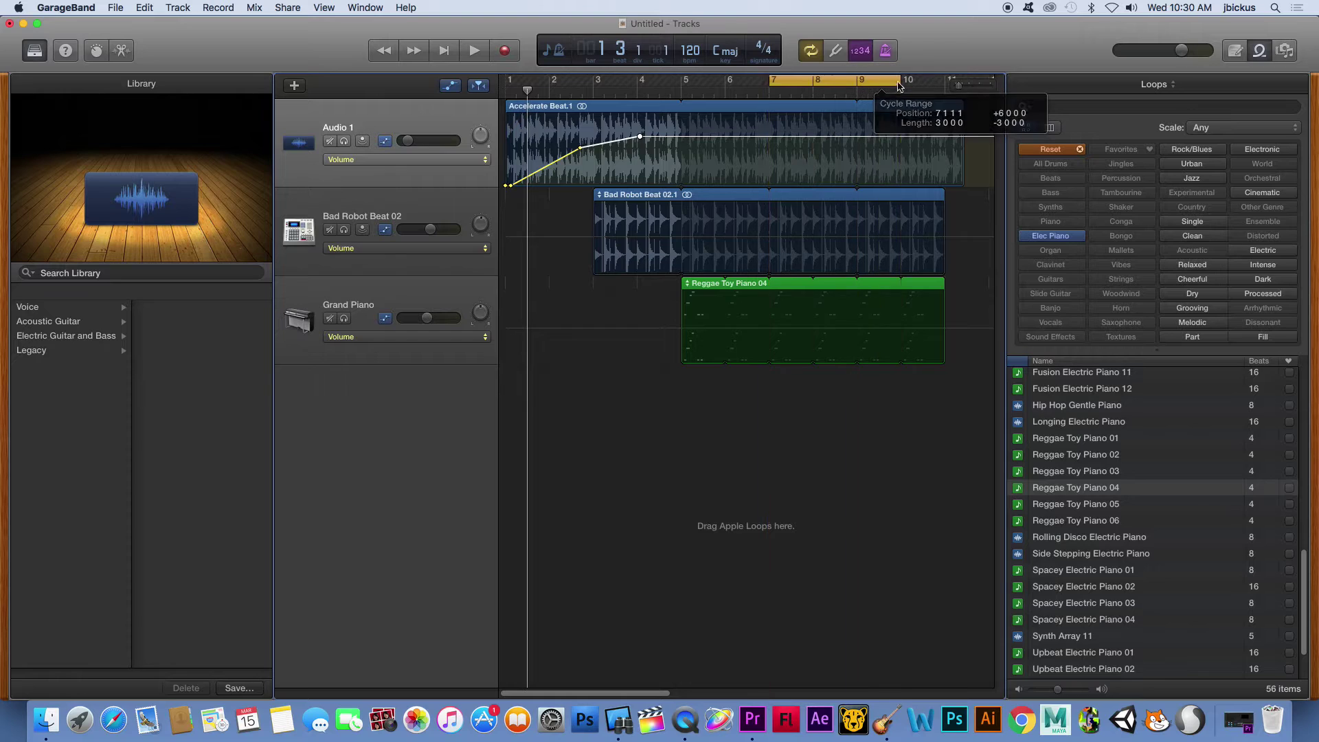
drag(511, 82, 928, 88)
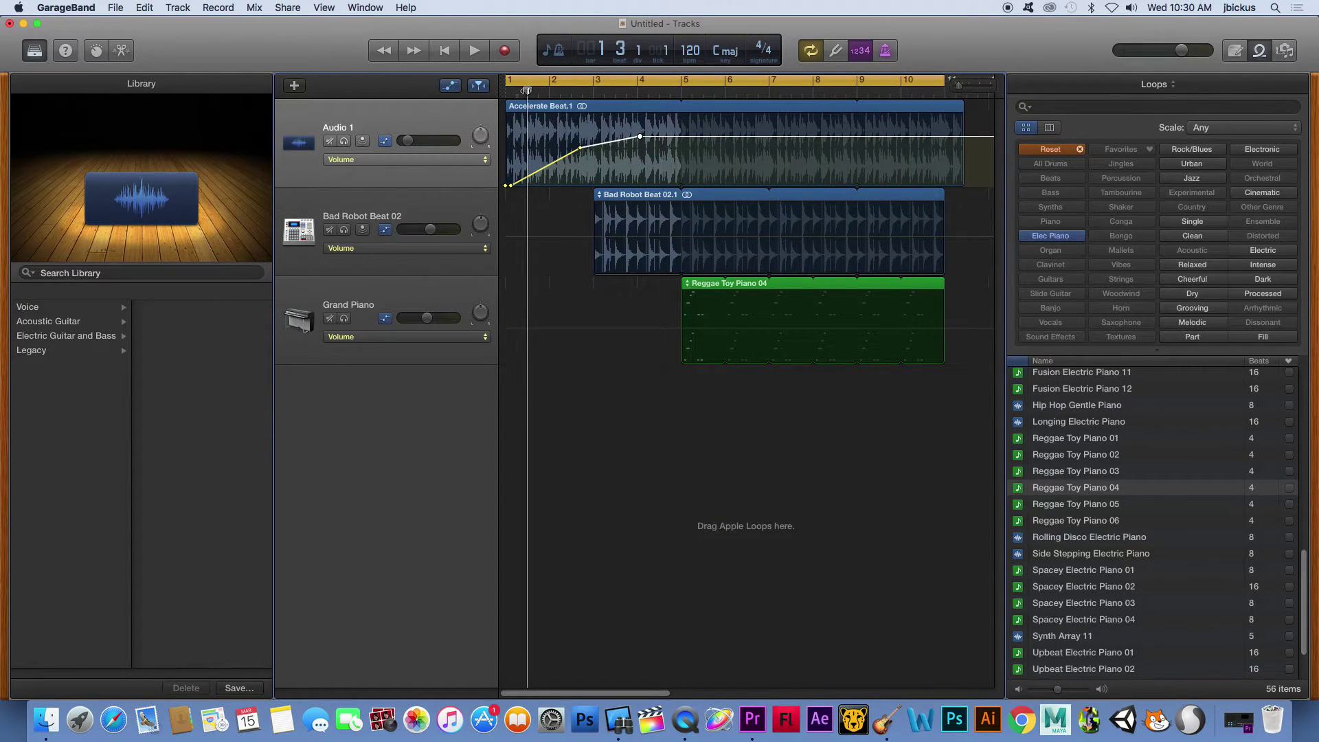
- Play the cycle, then move Audio 1's middle fade point earlier and lower for a steeper rise
key(space)
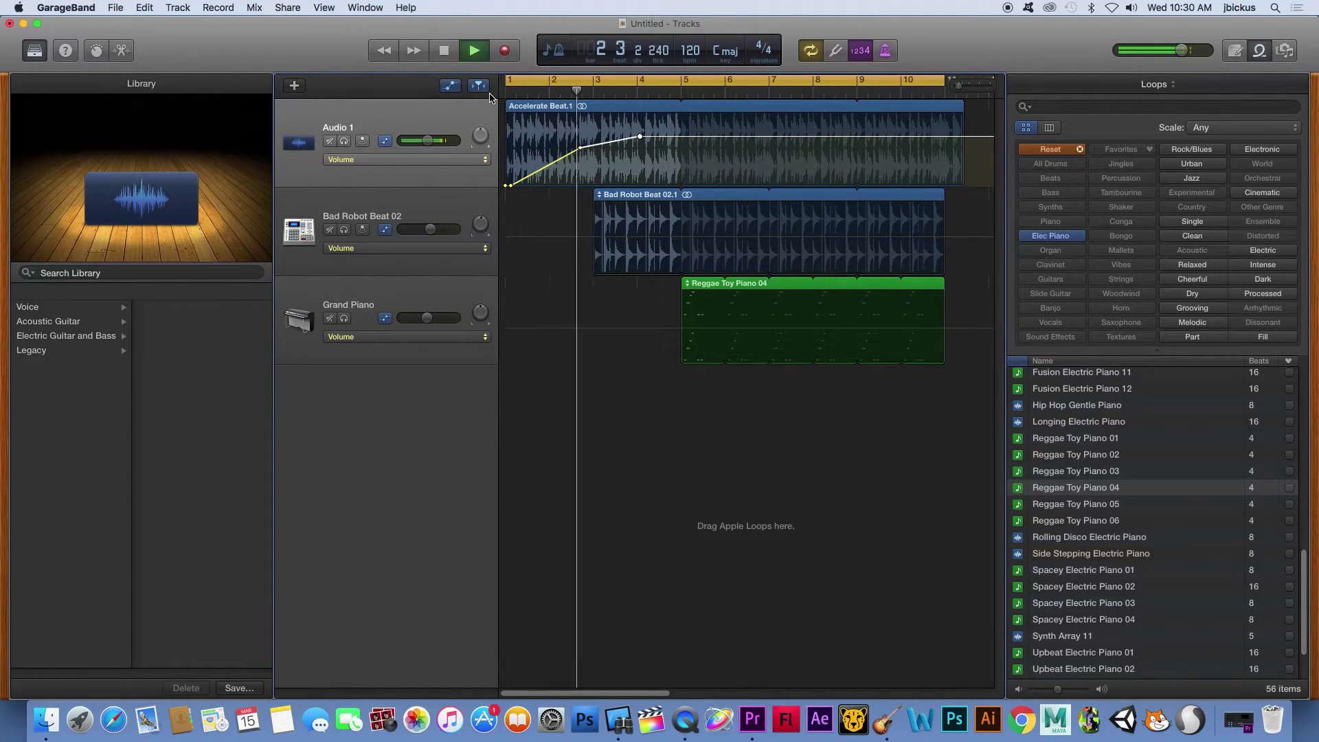
key(space)
drag(581, 148, 543, 147)
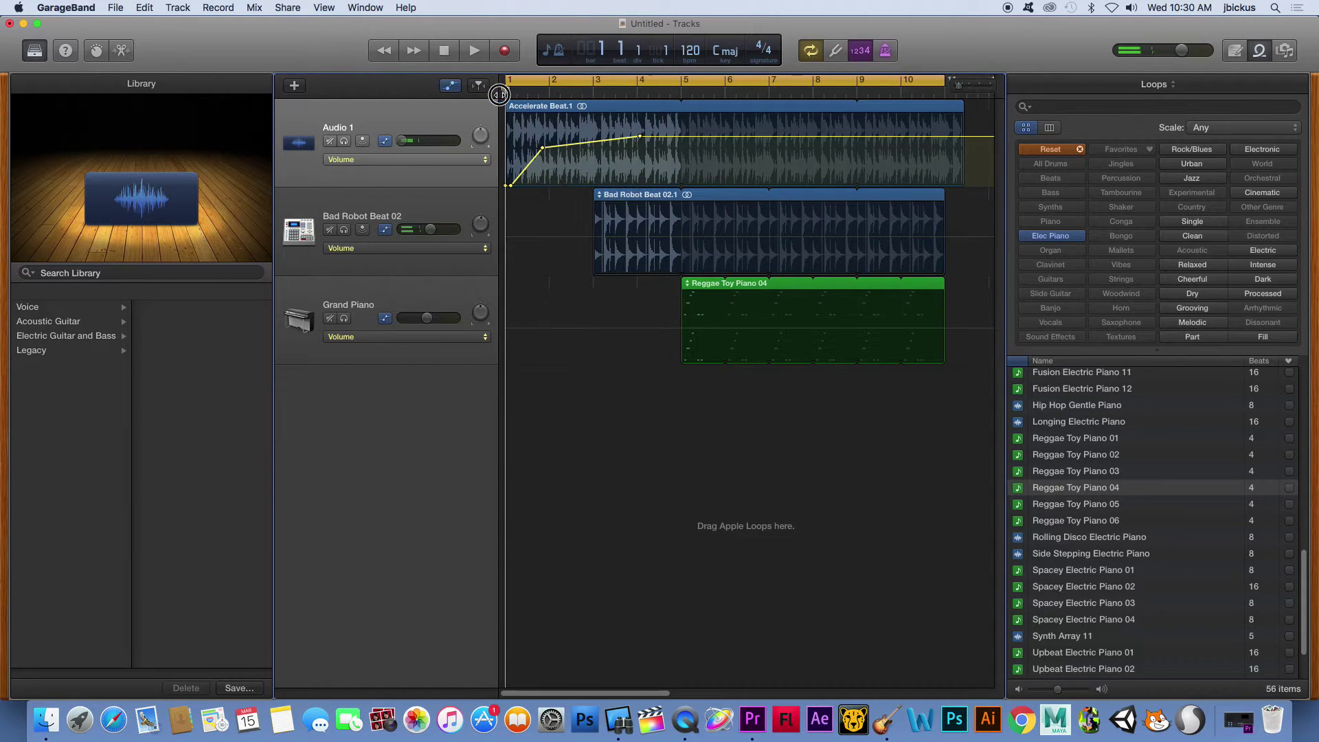
key(space)
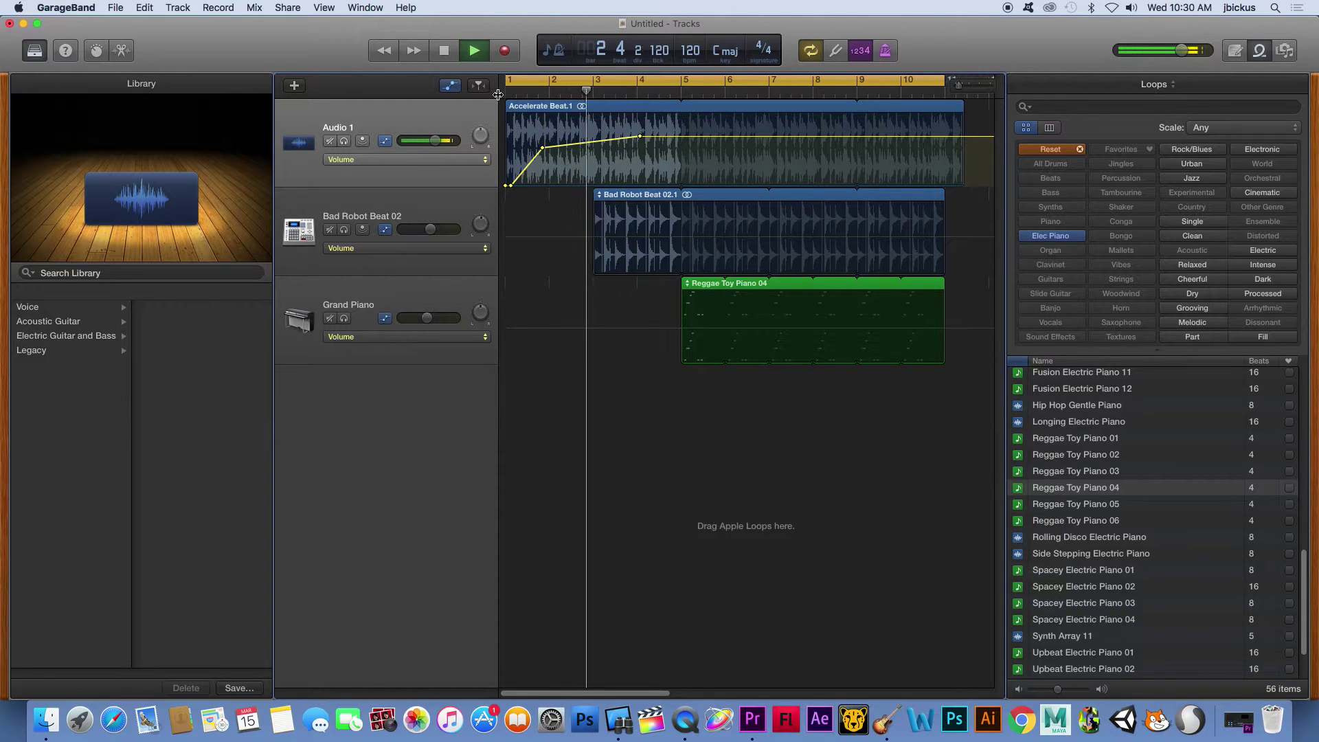
- Add a Bad Robot Beat 02 volume point dipping near bar 3, then play from bar 1 to hear it
key(space)
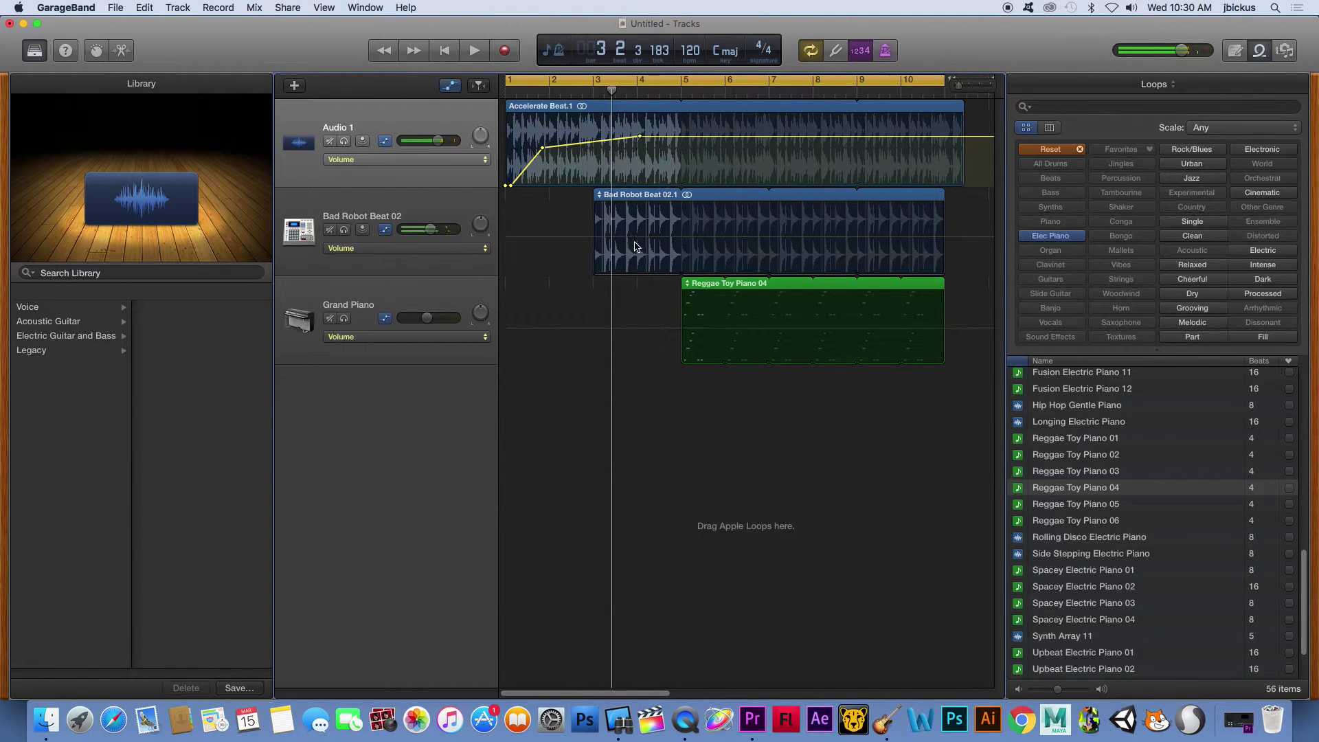
click(633, 248)
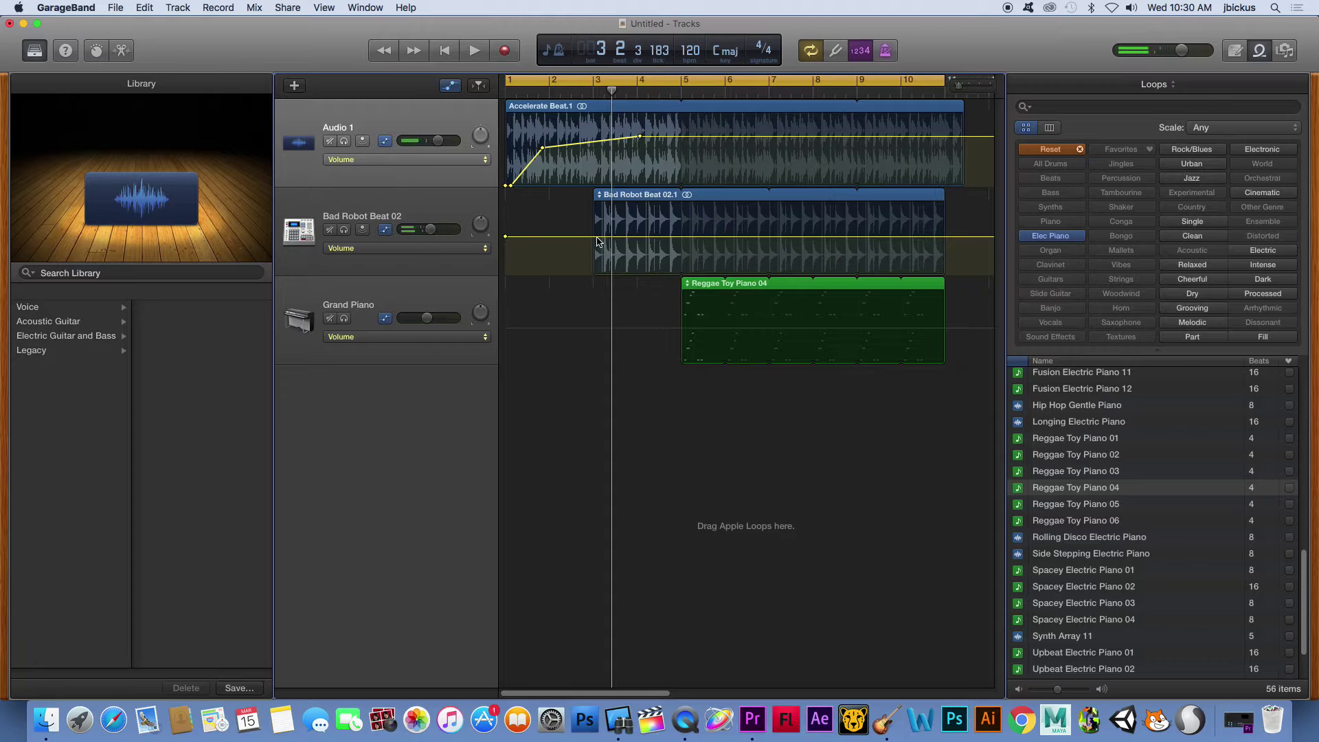
drag(597, 237, 631, 236)
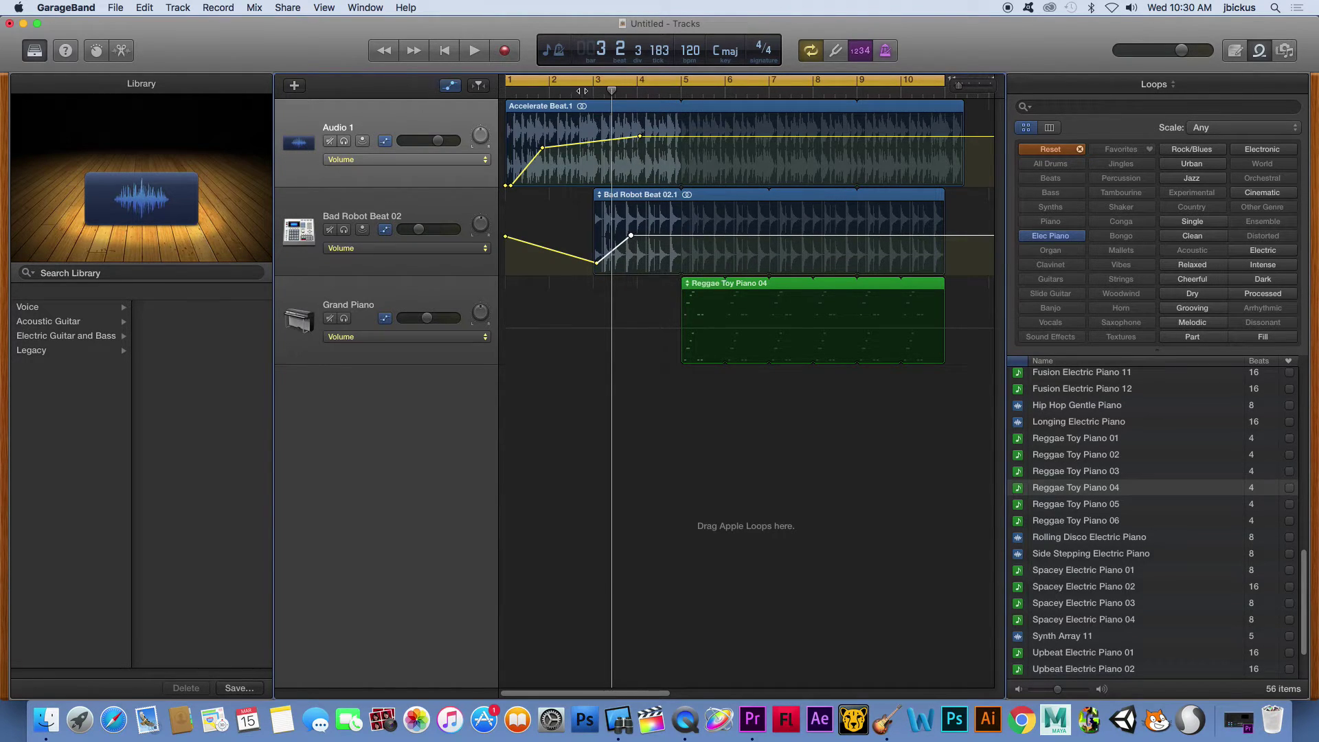
click(581, 94)
key(space)
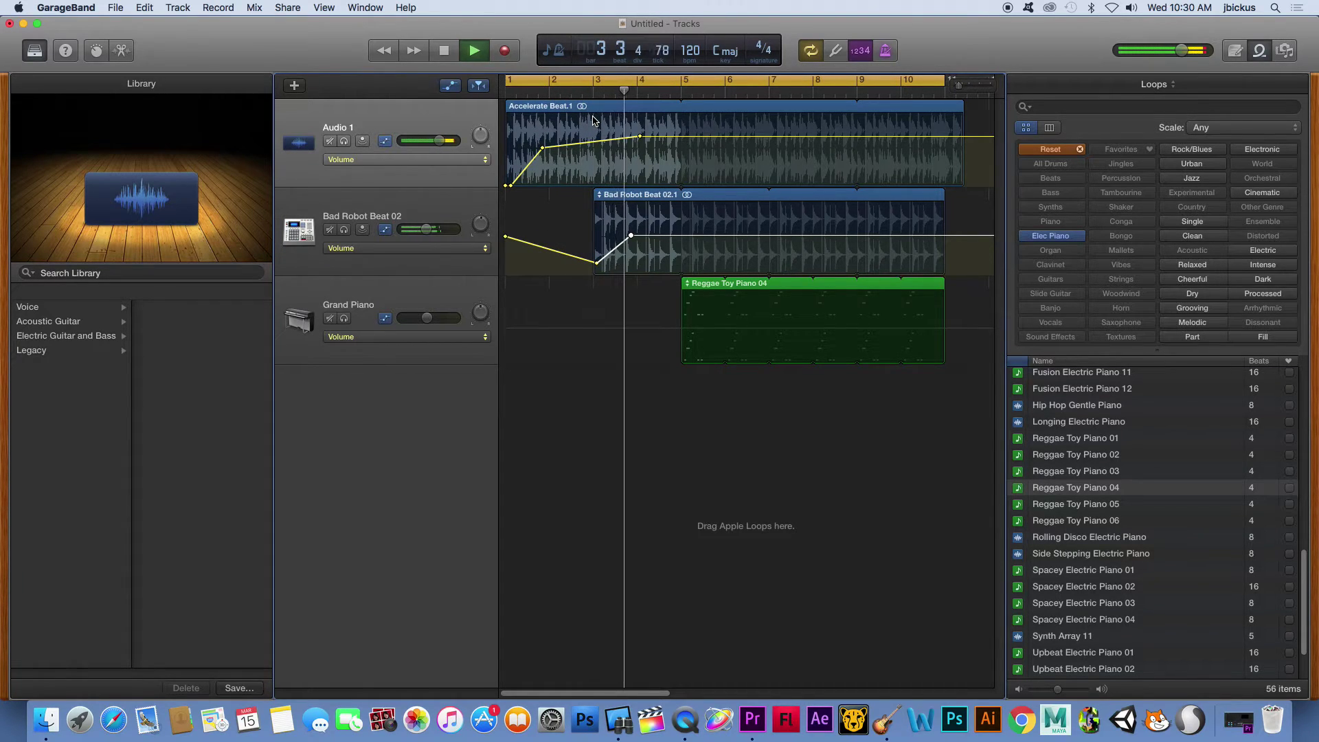
key(space)
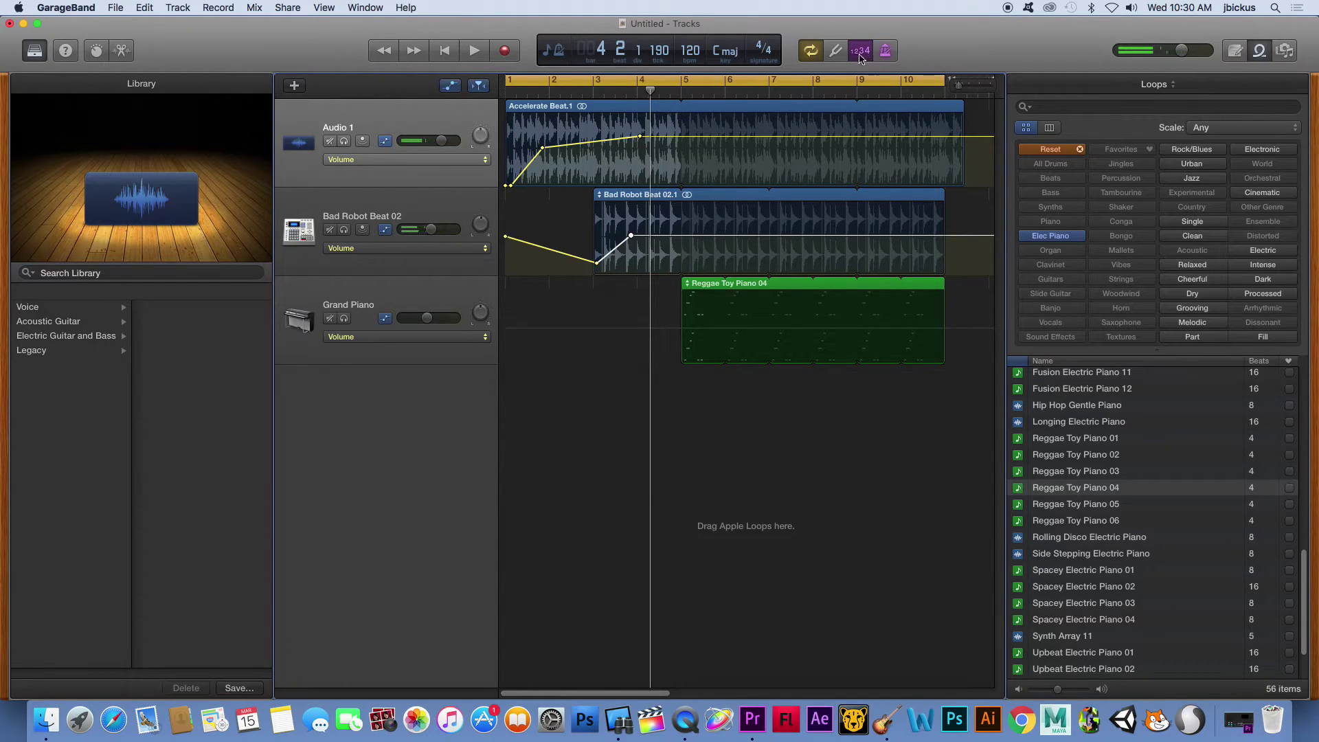
- Turn off the count-in and metronome, then play the song from the start
click(859, 51)
click(886, 52)
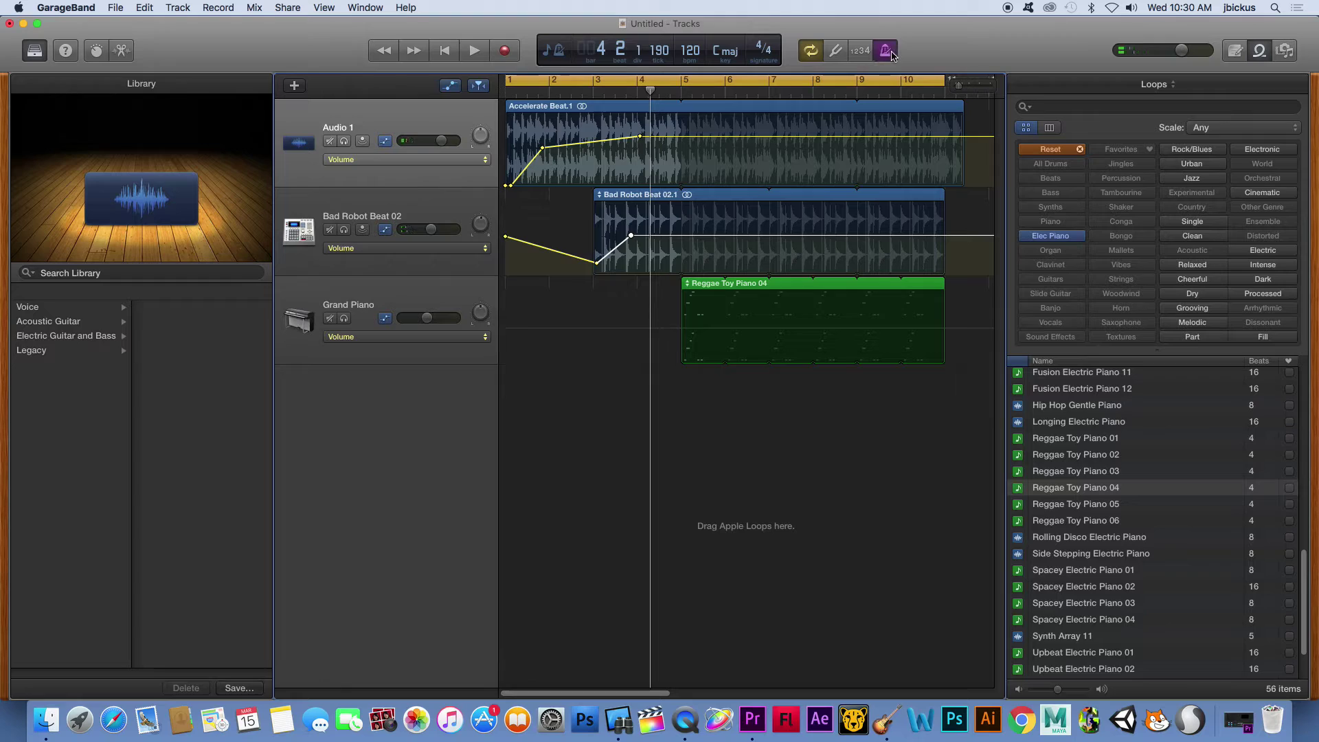
key(Return)
key(space)
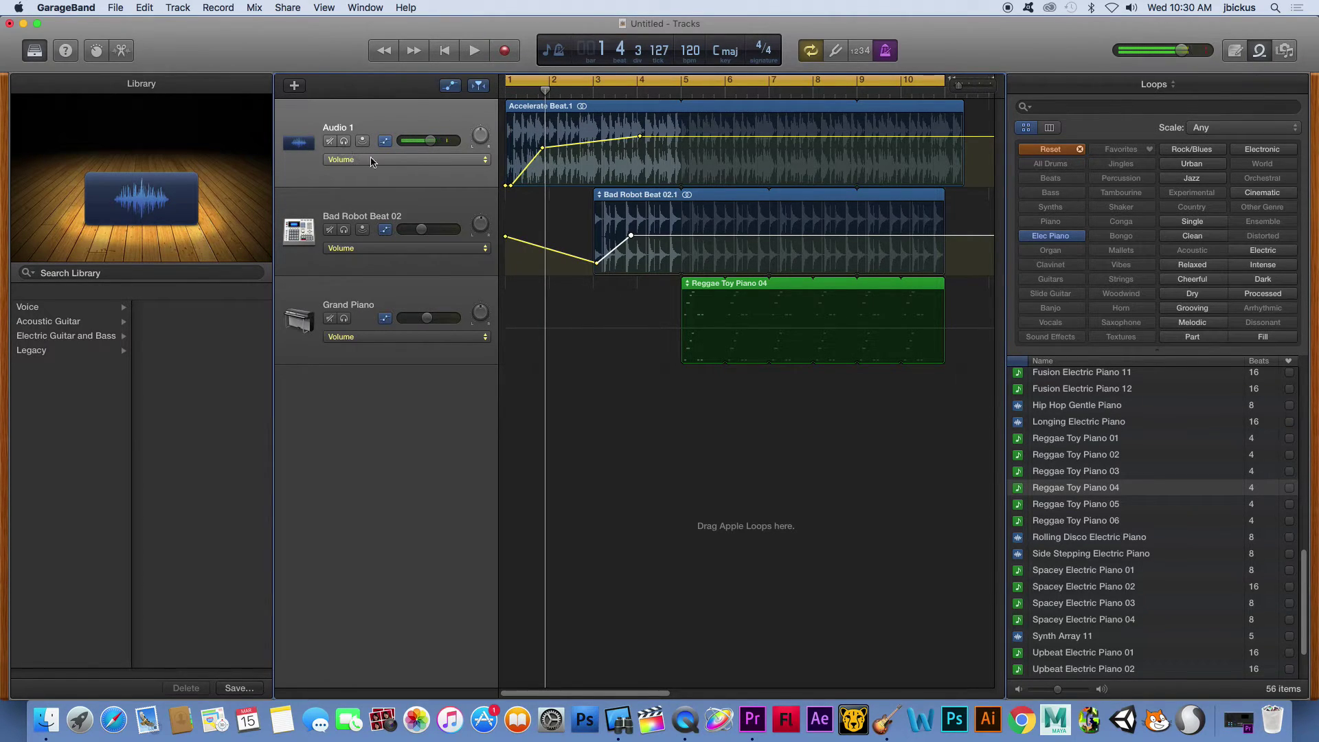
- Mute Audio 1, Bad Robot Beat 02 and Grand Piano during playback, then stop
click(329, 142)
click(330, 230)
click(330, 318)
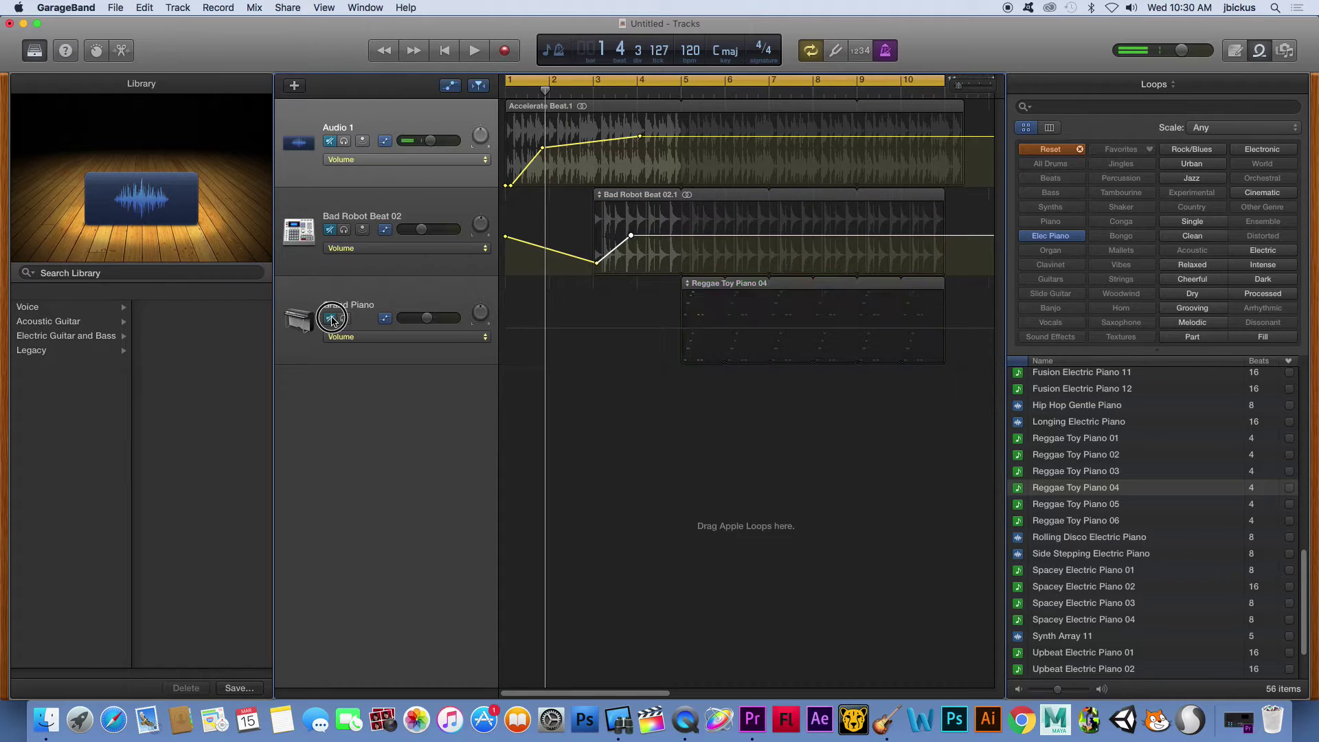
key(space)
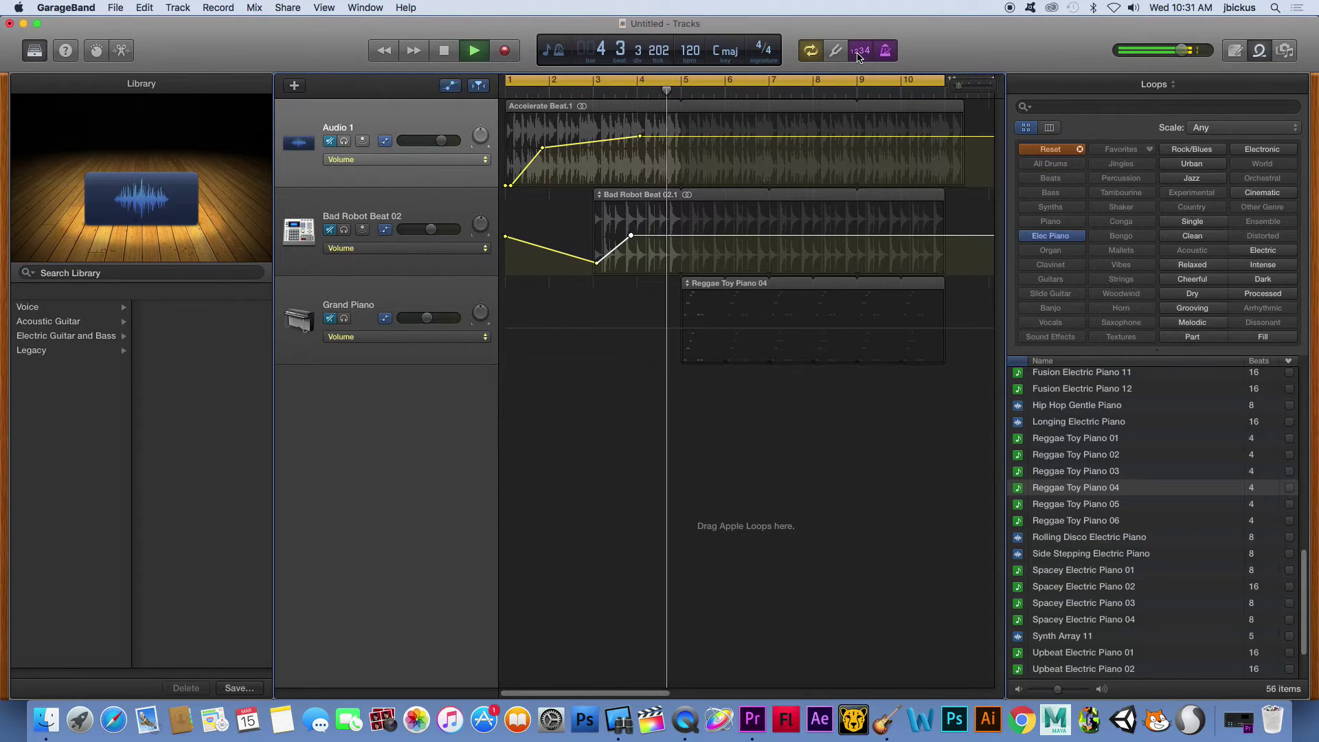
click(474, 50)
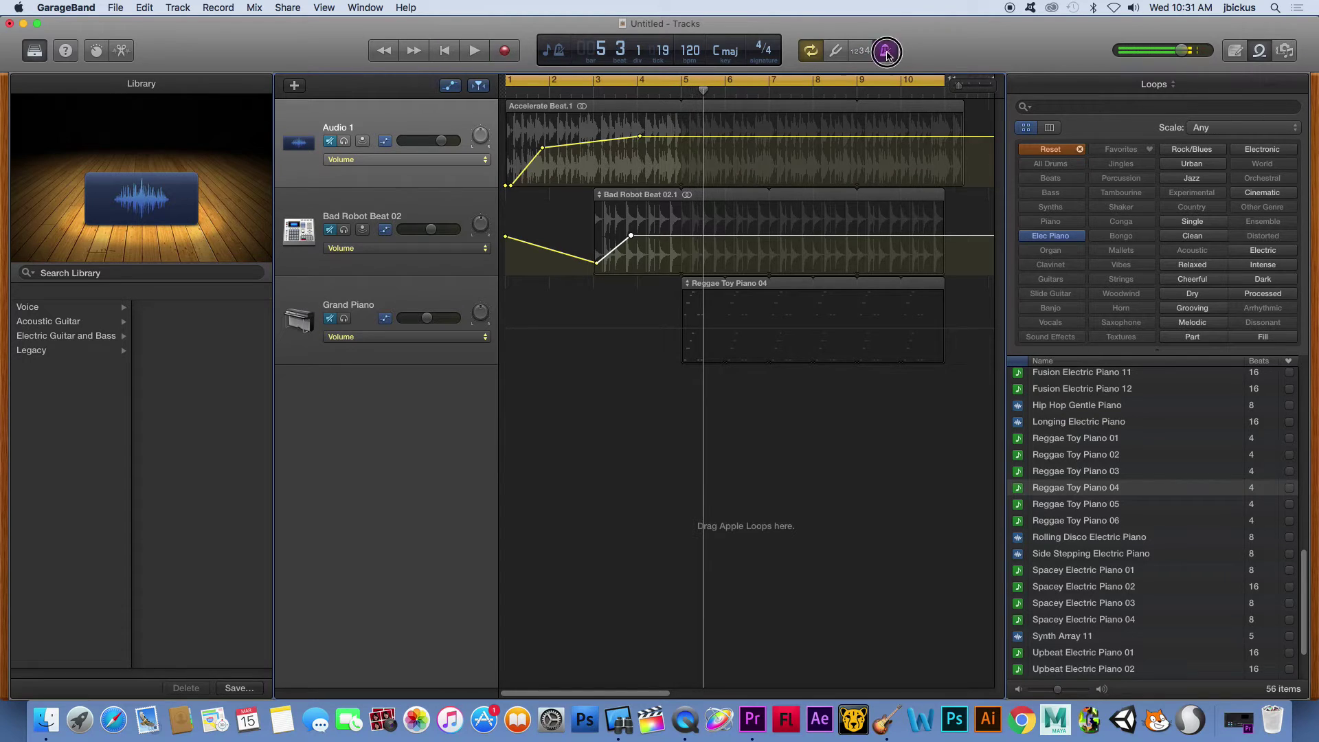
- Unmute Audio 1, Bad Robot Beat 02 and Grand Piano
click(330, 141)
click(330, 229)
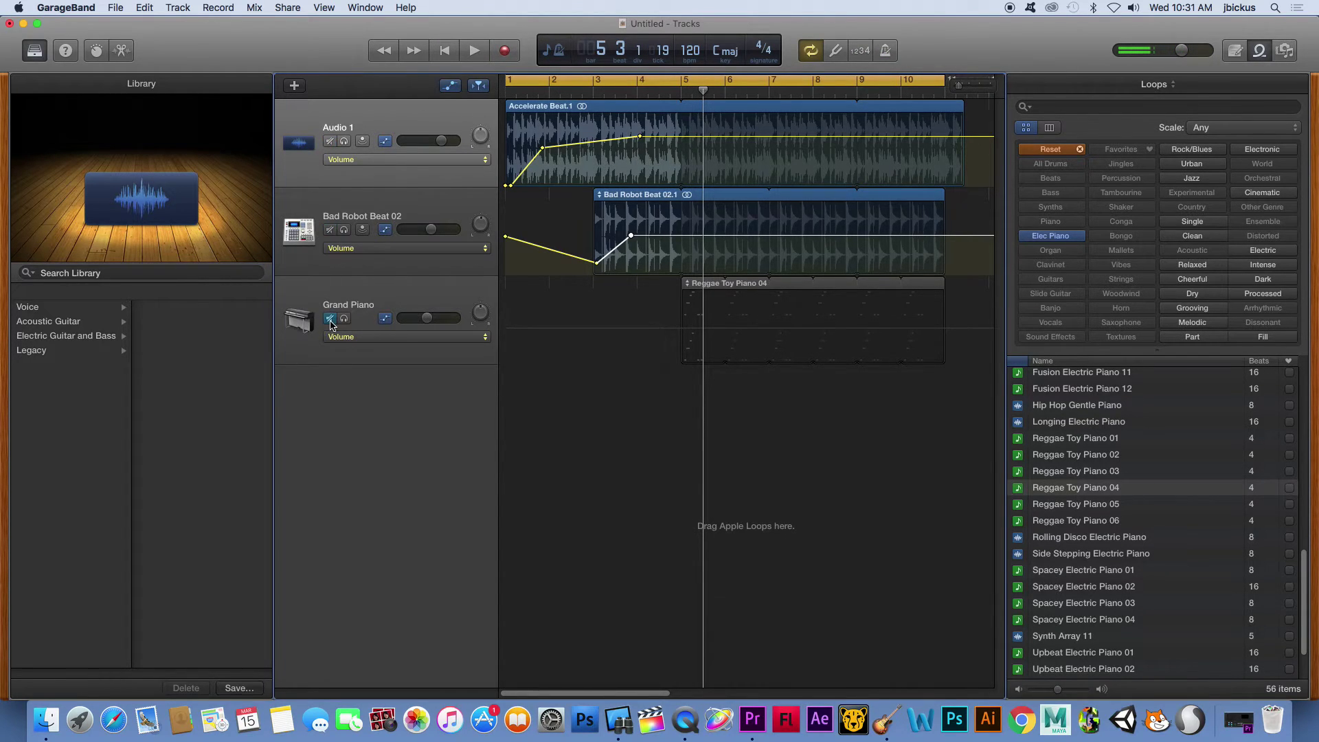
click(330, 318)
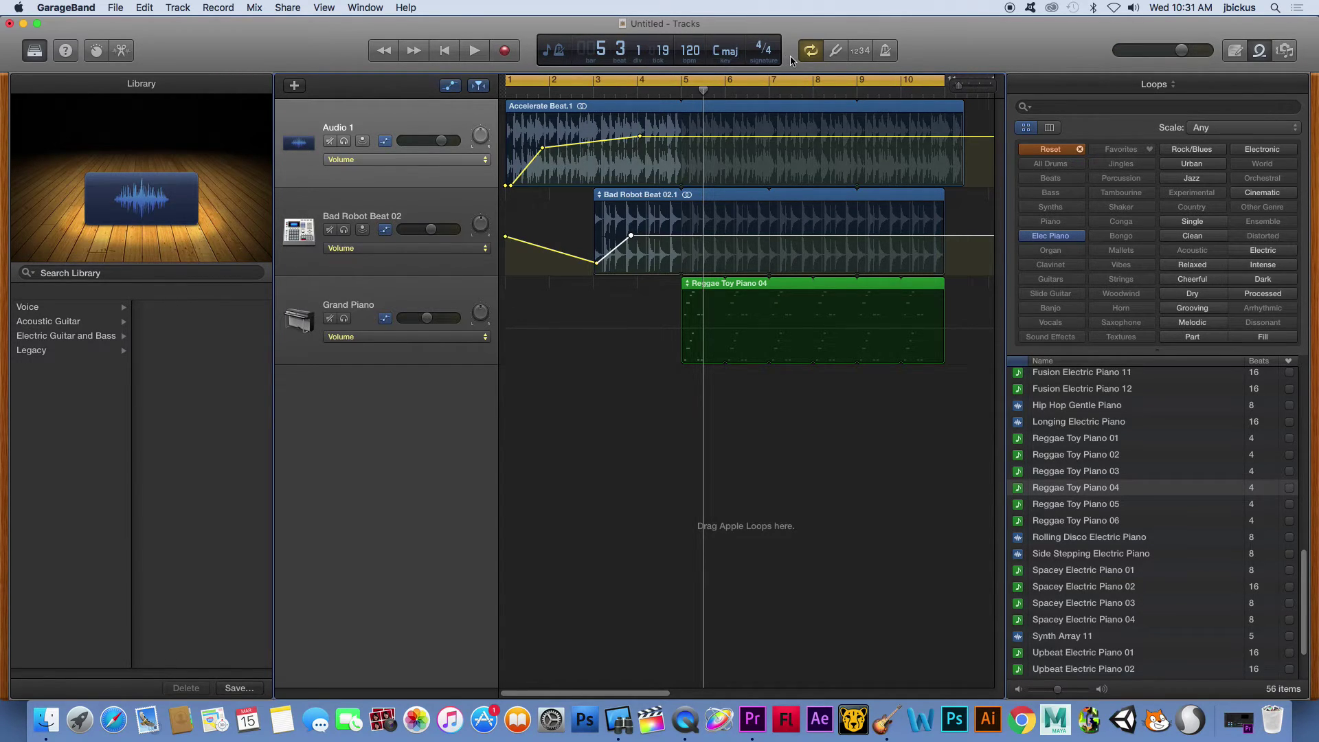
- Switch the LCD display to Time so the ruler reads seconds, then move the playhead
click(560, 54)
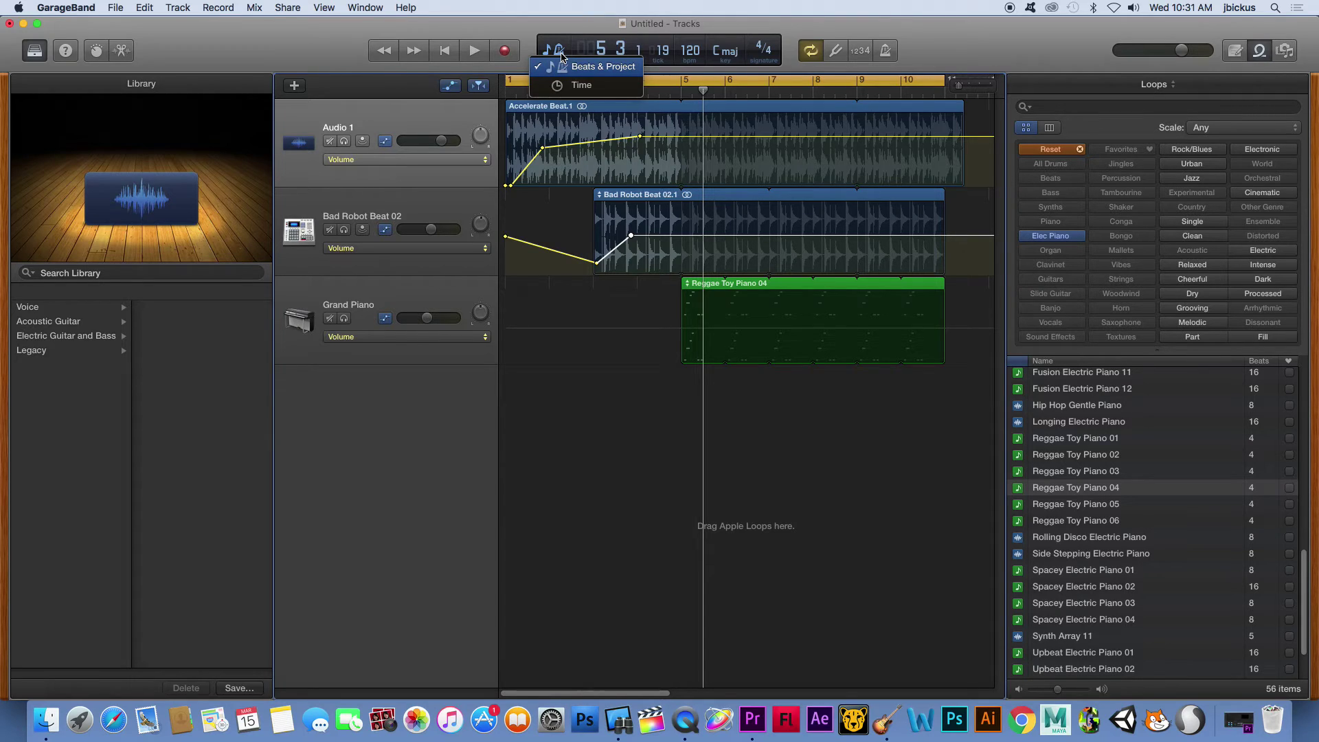
click(627, 74)
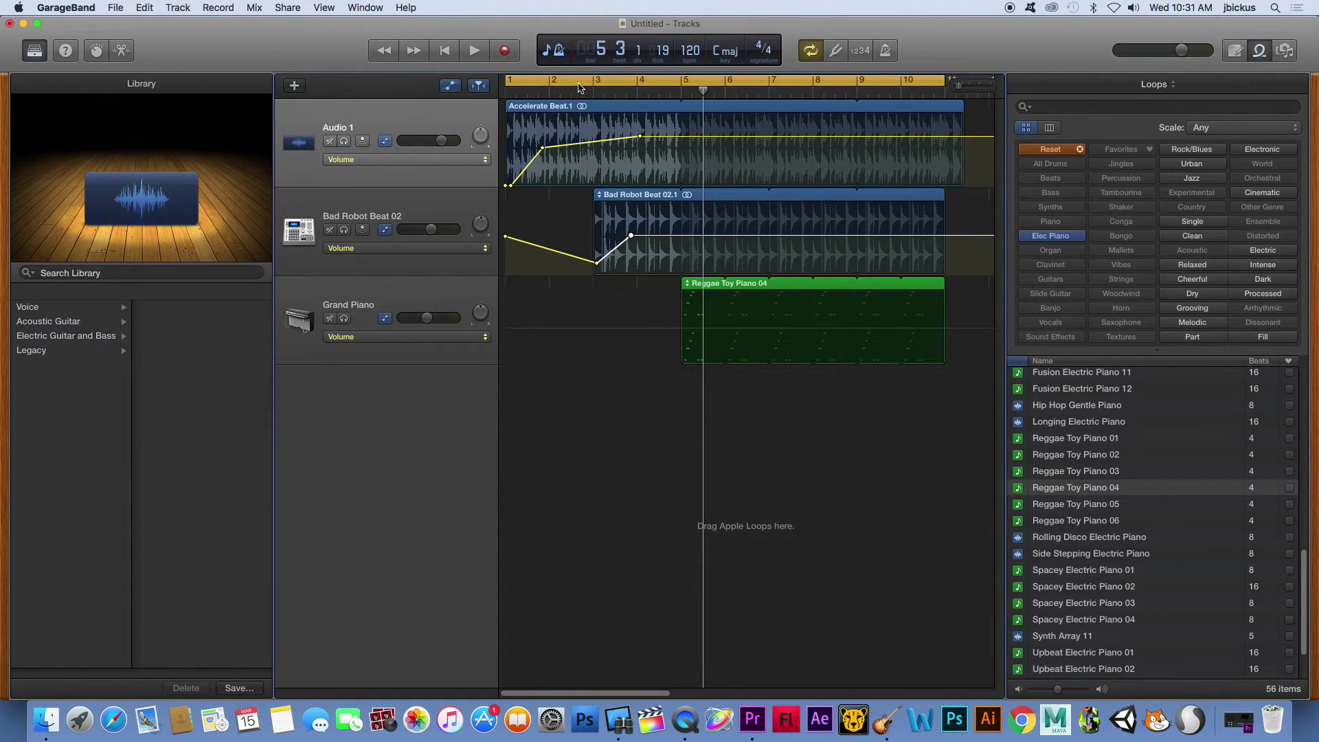
click(557, 55)
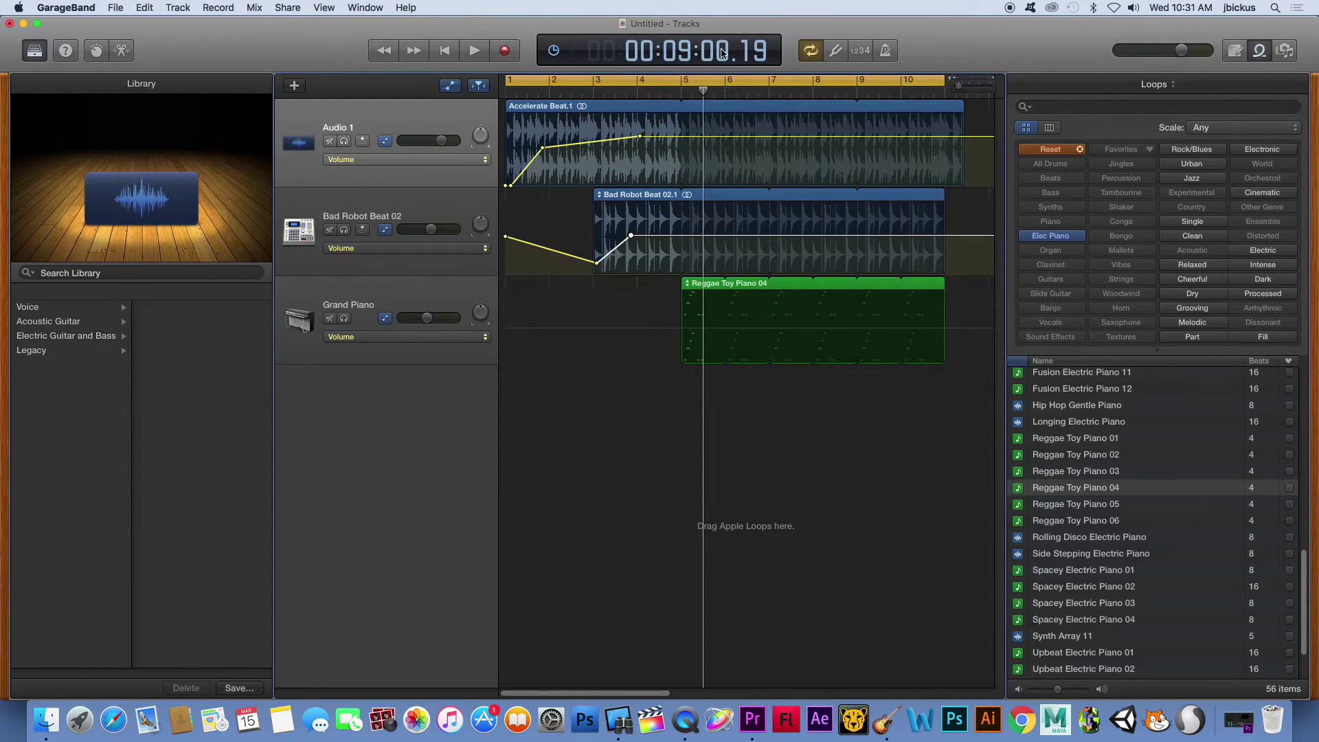
click(723, 53)
click(682, 94)
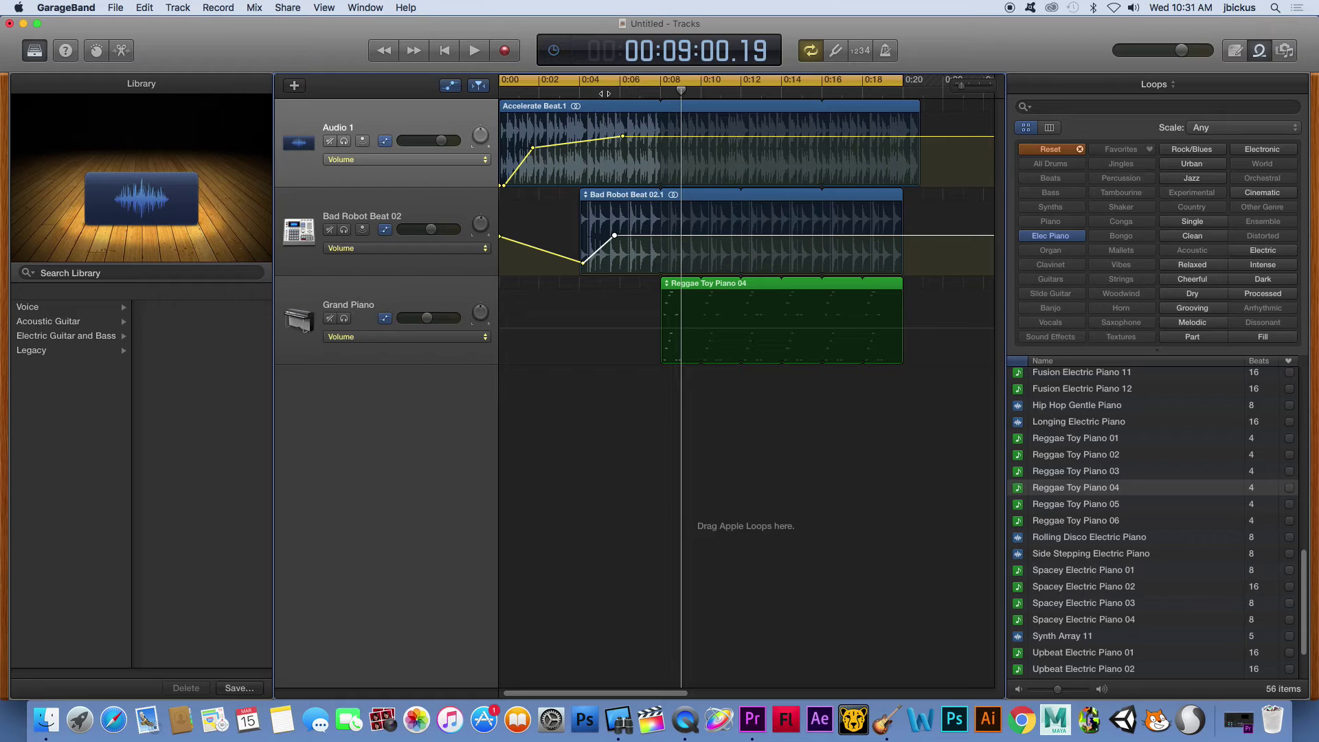
mouse_move(678, 91)
mouse_down()
mouse_move(502, 95)
mouse_move(713, 94)
mouse_move(595, 94)
mouse_move(685, 94)
mouse_up()
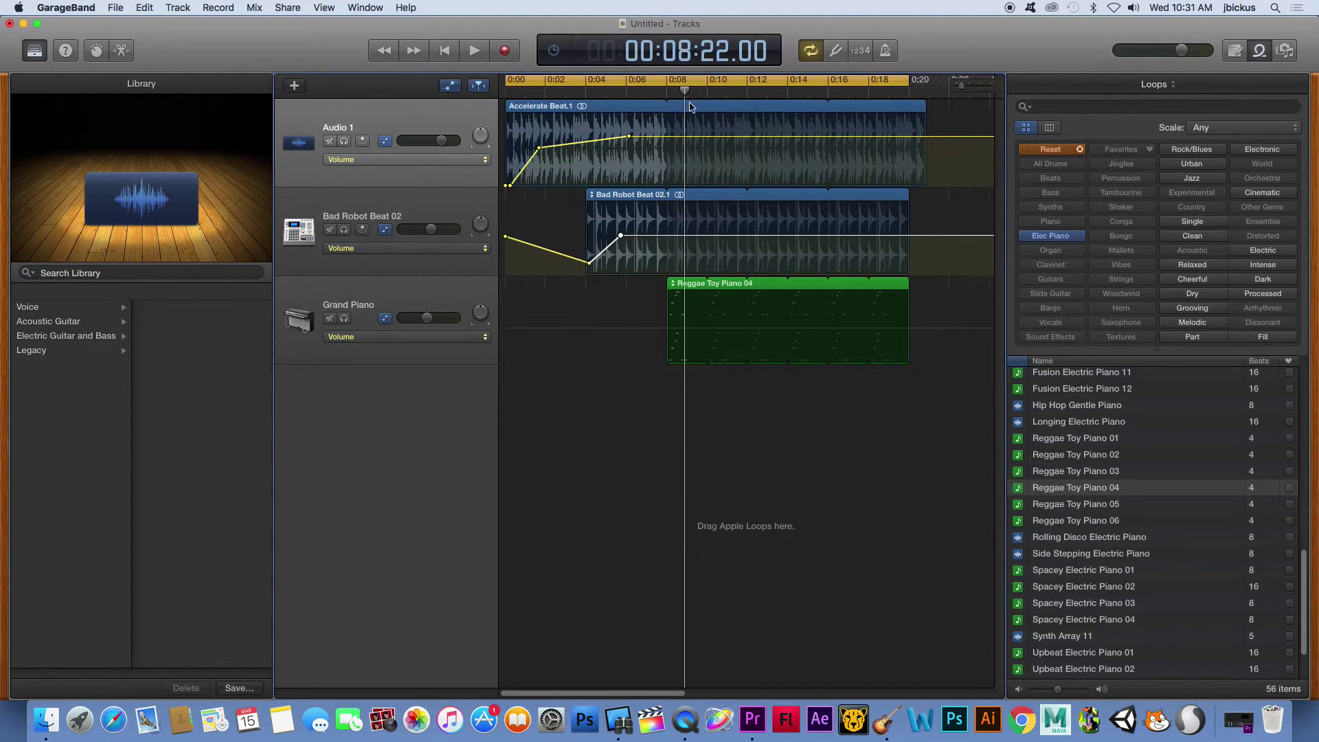
- Turn off Cycle, filter loops by Horn, and add Jazz Hustle Flute 04 as a new track
click(810, 50)
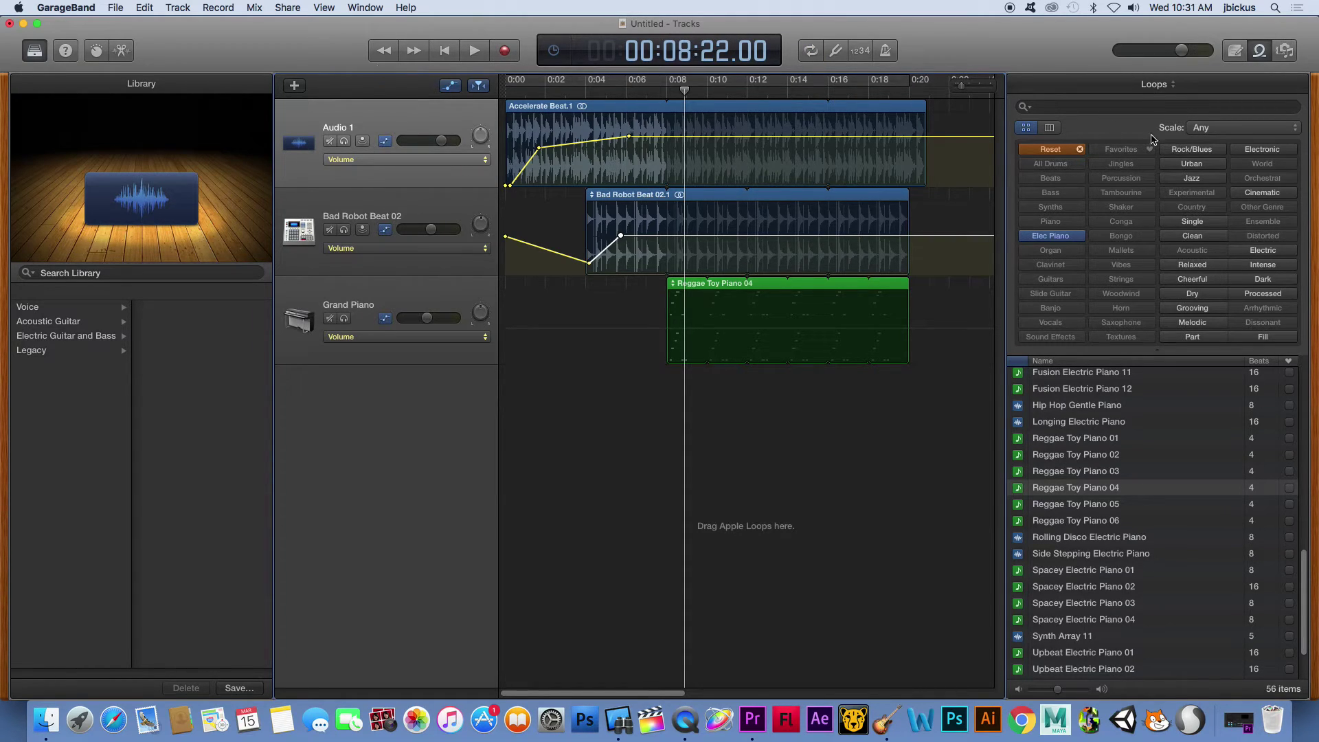
click(1079, 150)
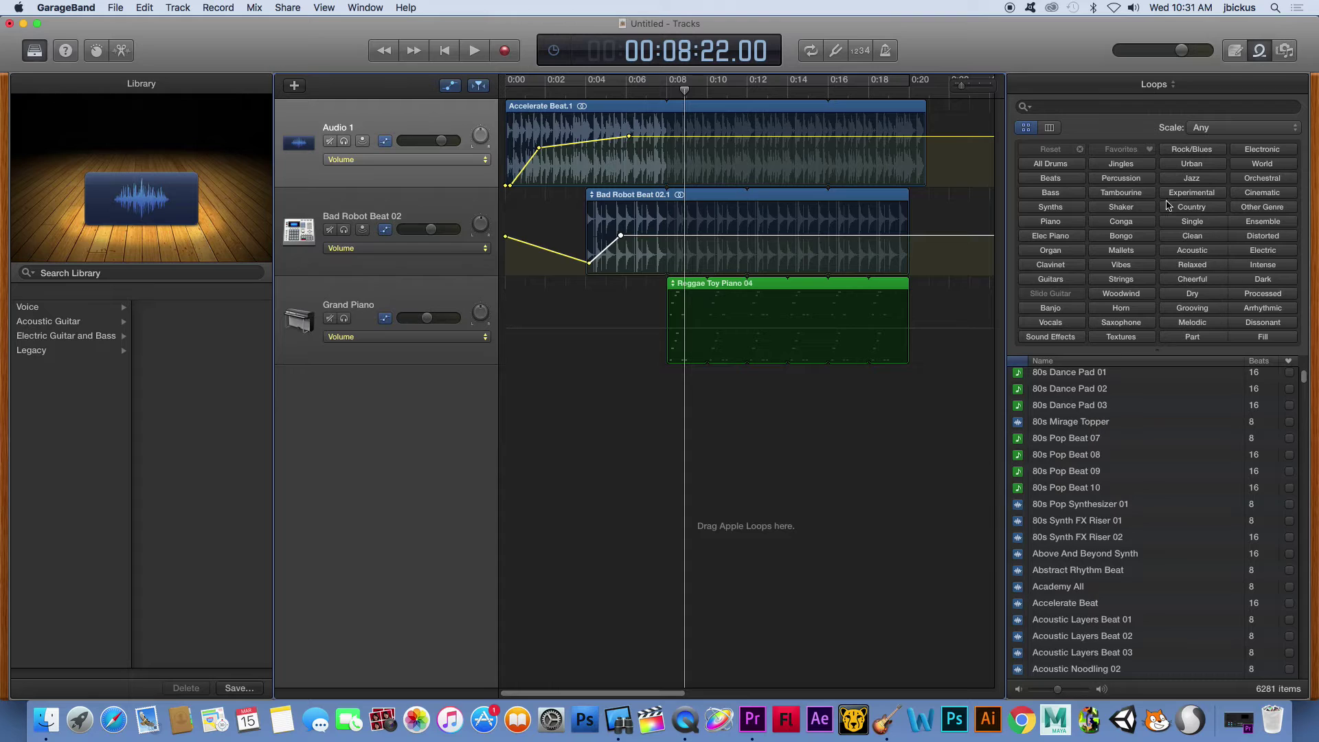
click(1124, 323)
click(1121, 308)
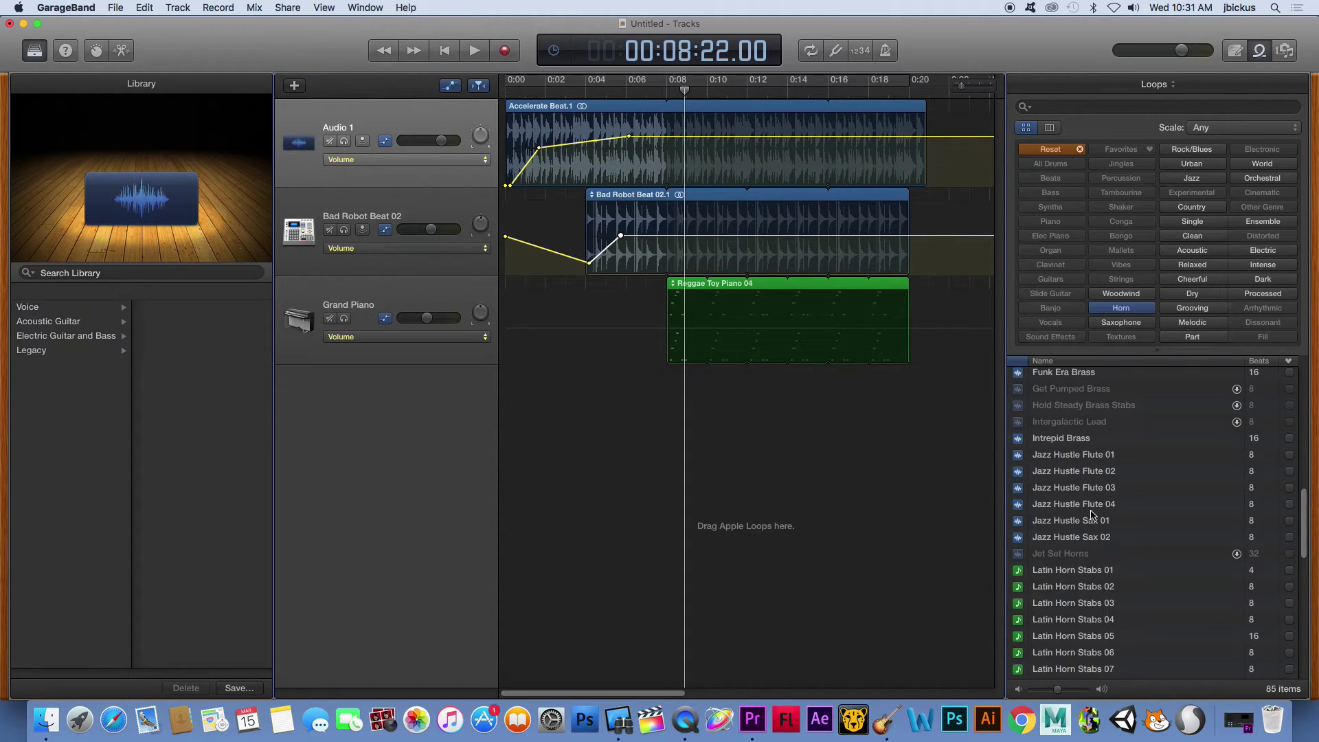
drag(1095, 505, 711, 404)
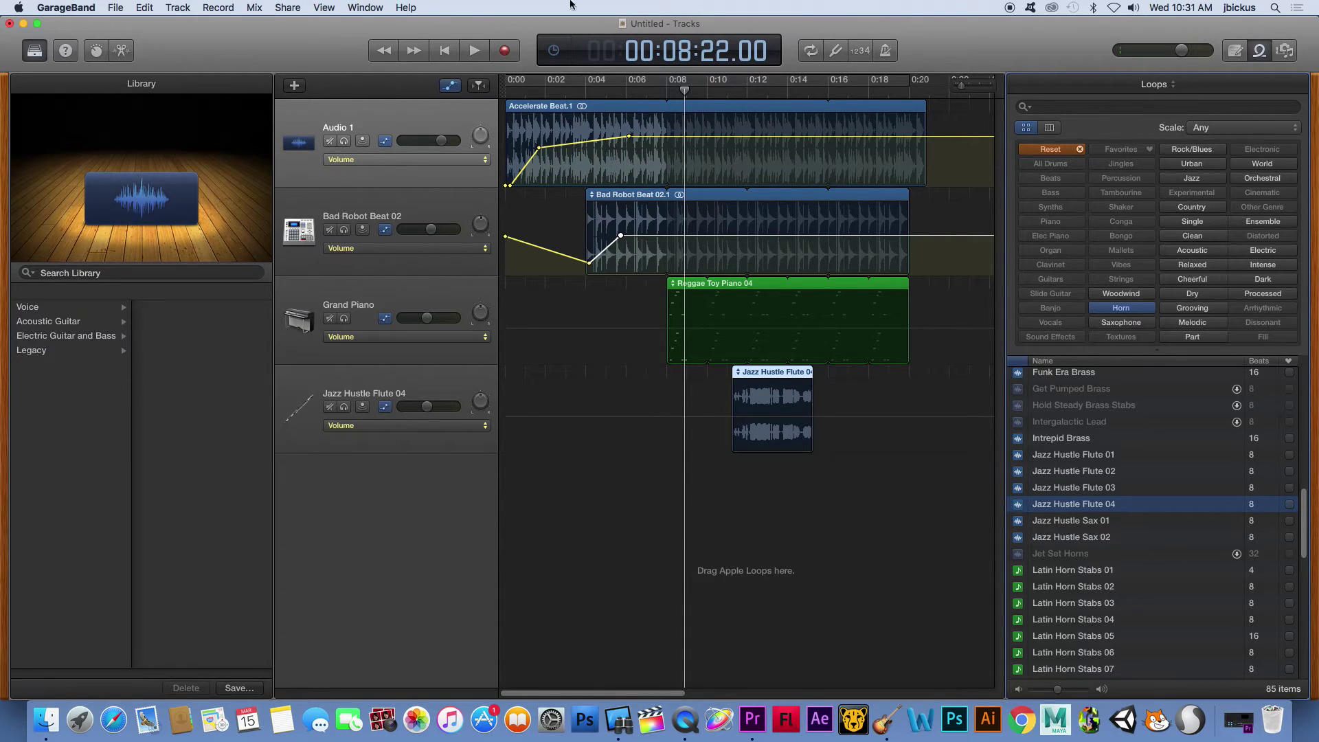
- Split the Accelerate Beat region on Audio 1 at the 0:08 playhead
click(145, 8)
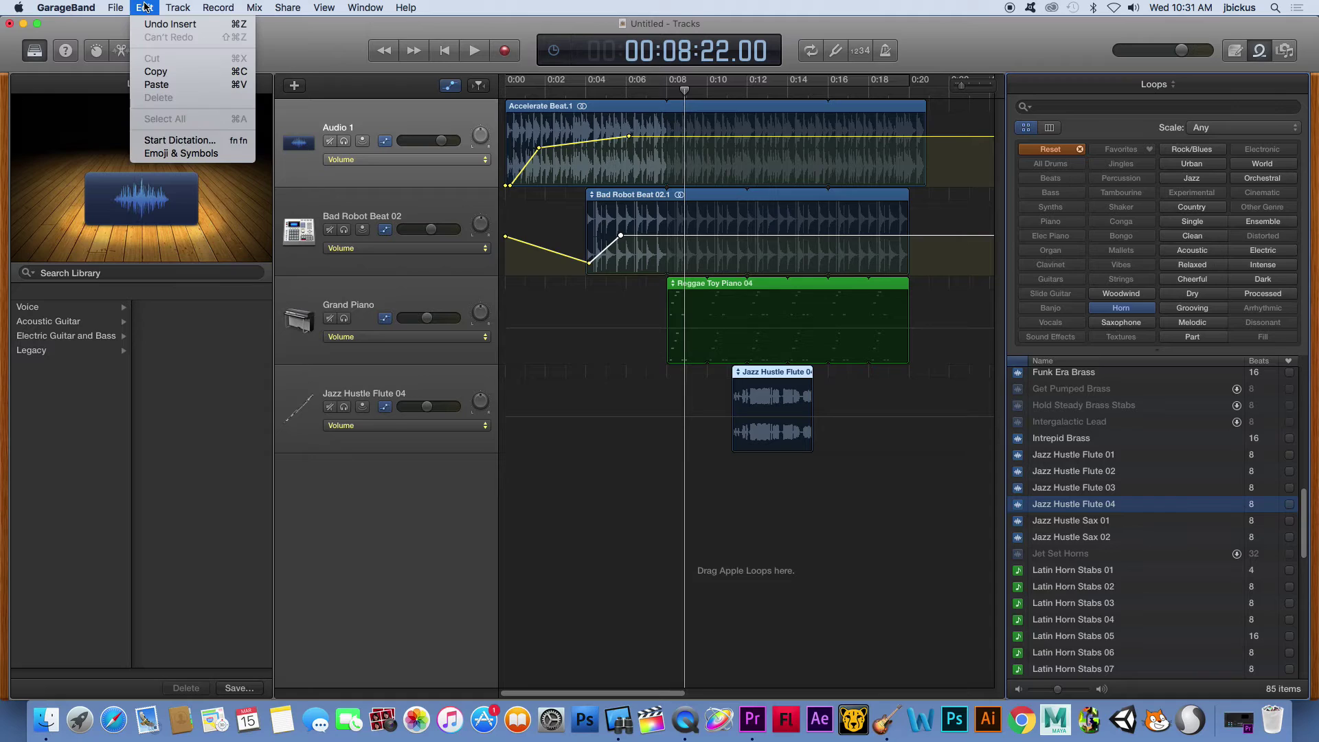
click(677, 158)
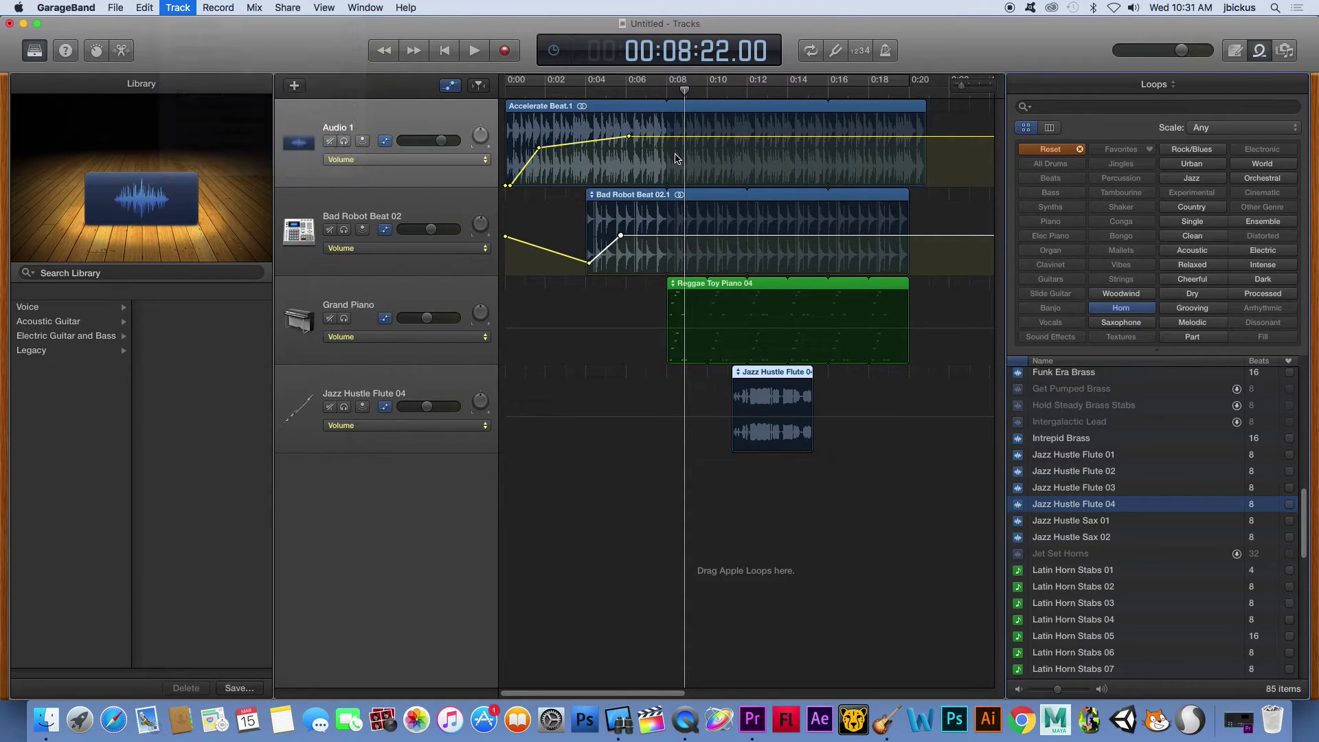
click(720, 105)
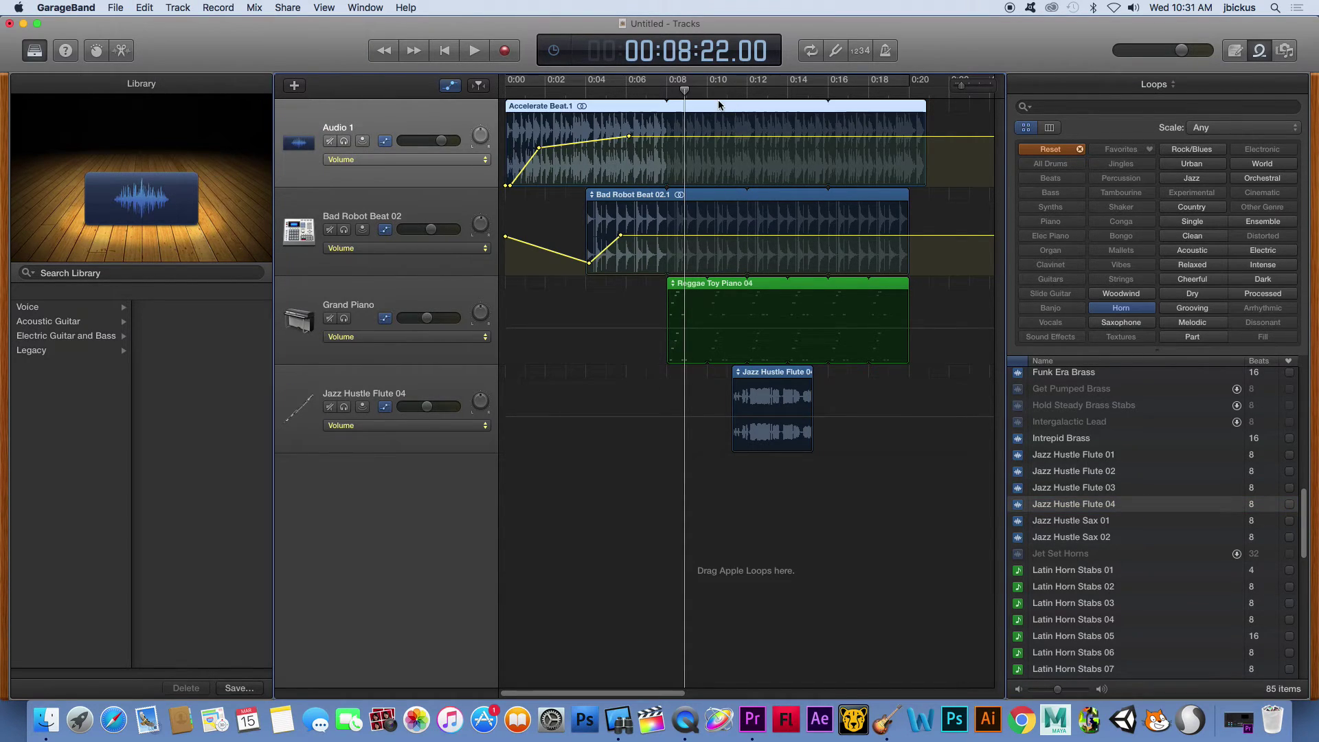
click(148, 6)
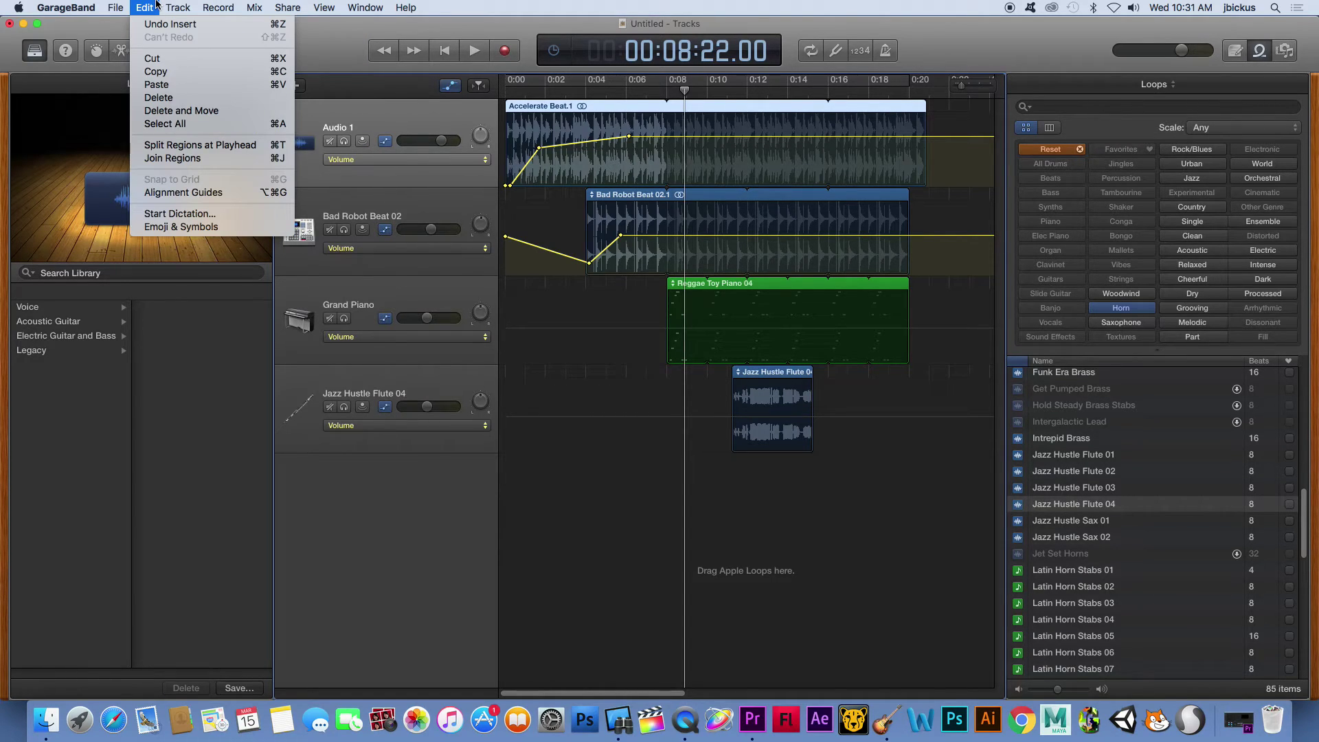
click(191, 146)
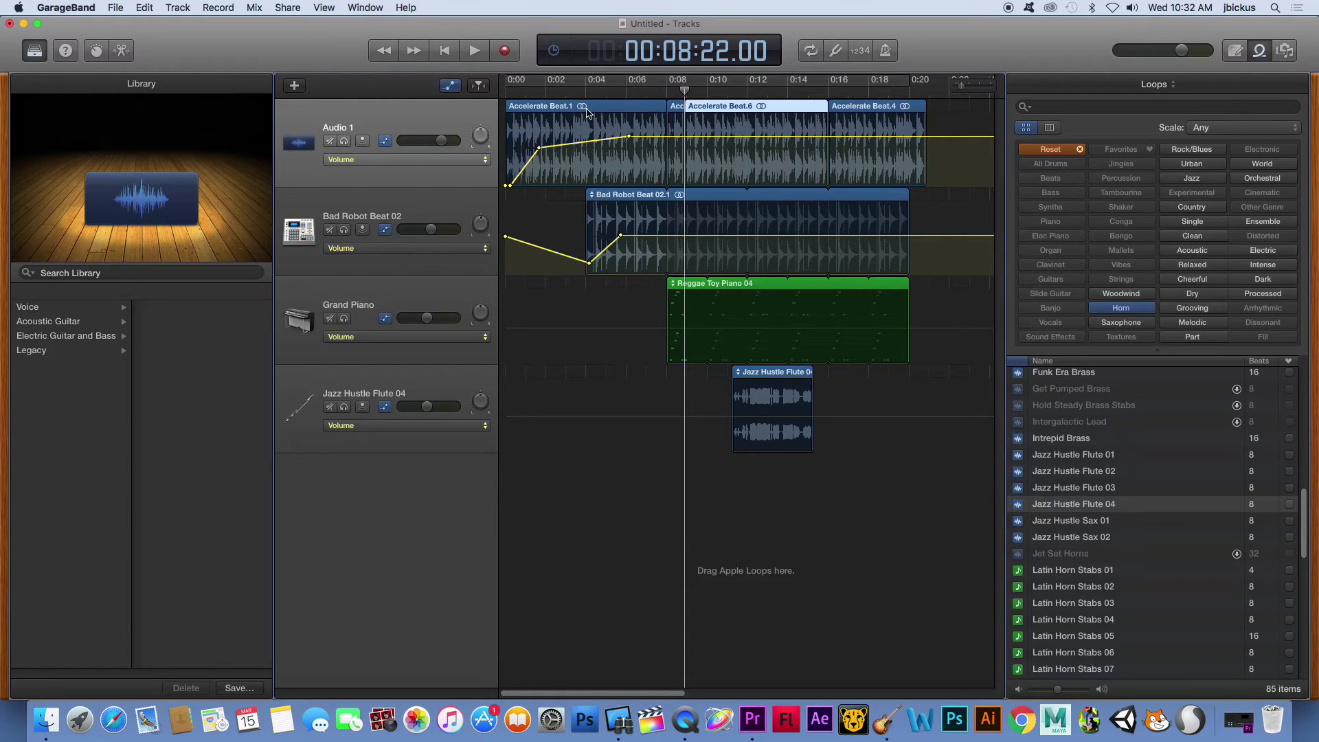
click(675, 110)
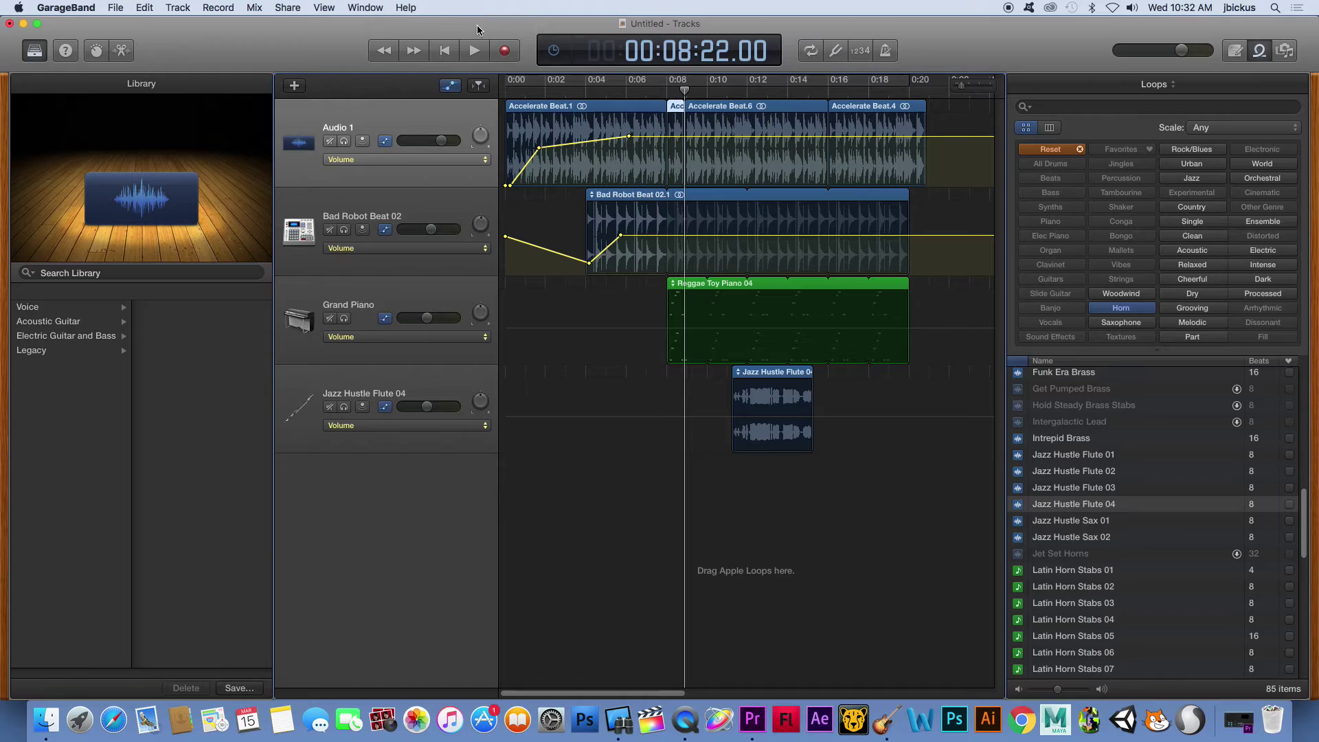
click(289, 7)
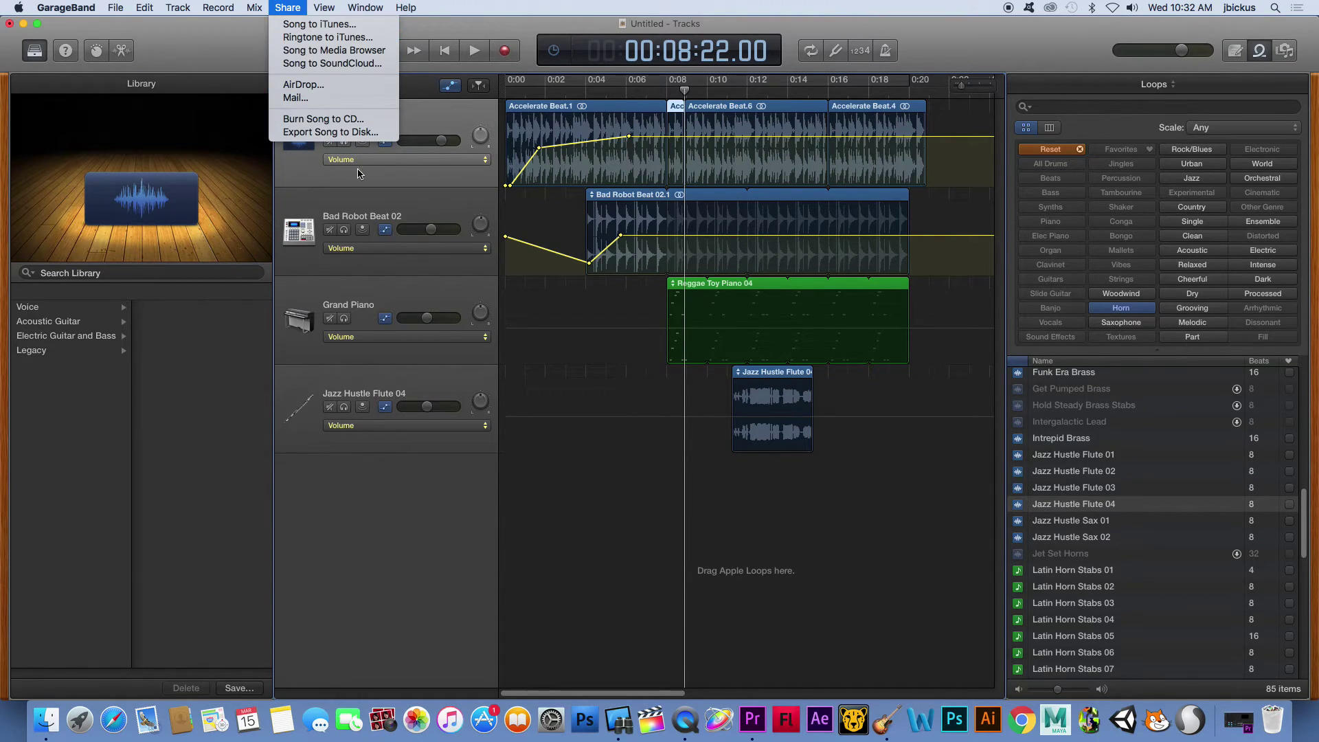
click(323, 133)
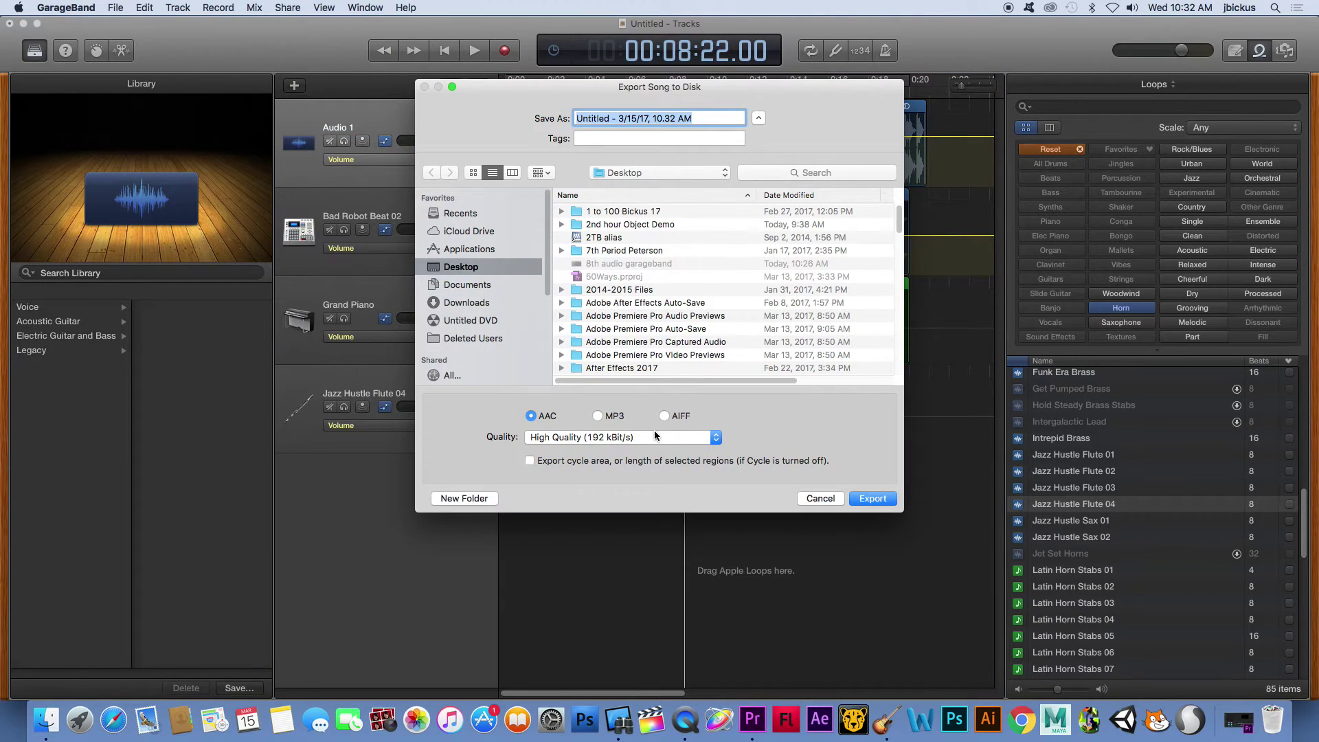
click(605, 421)
click(839, 502)
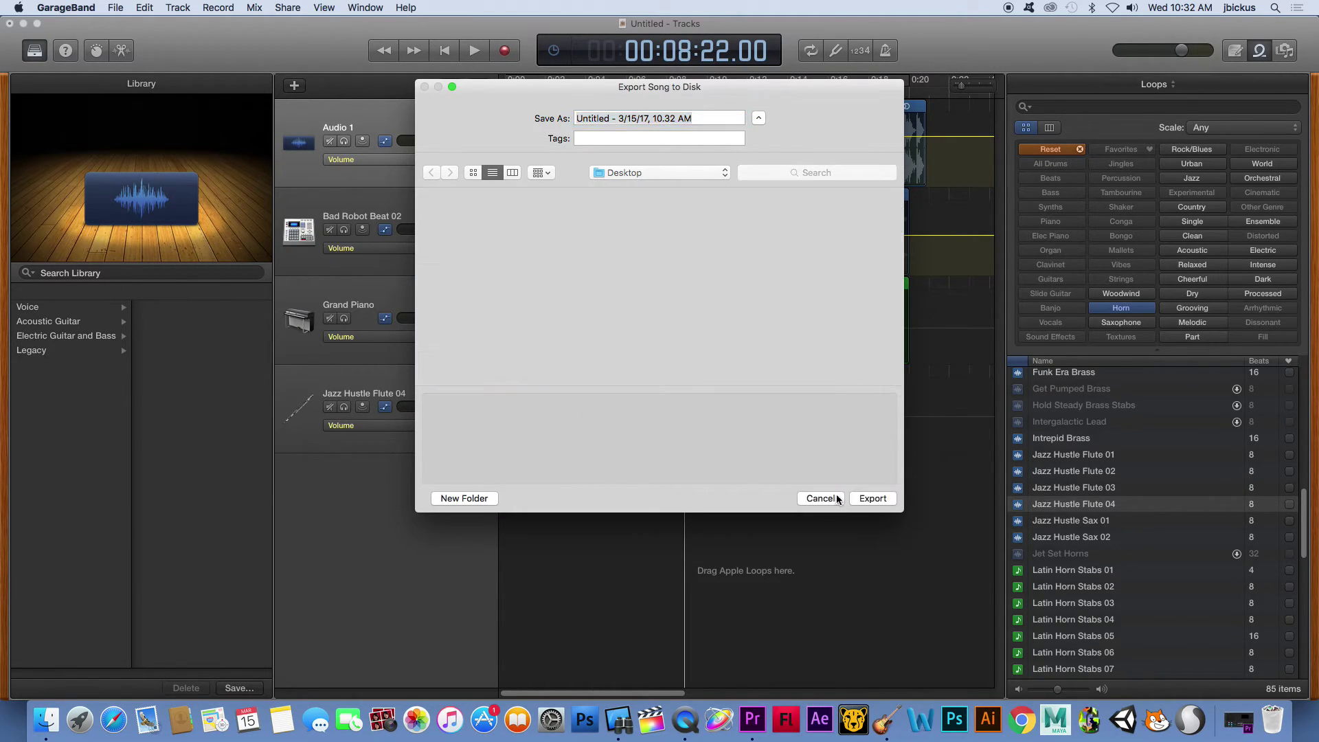
click(106, 7)
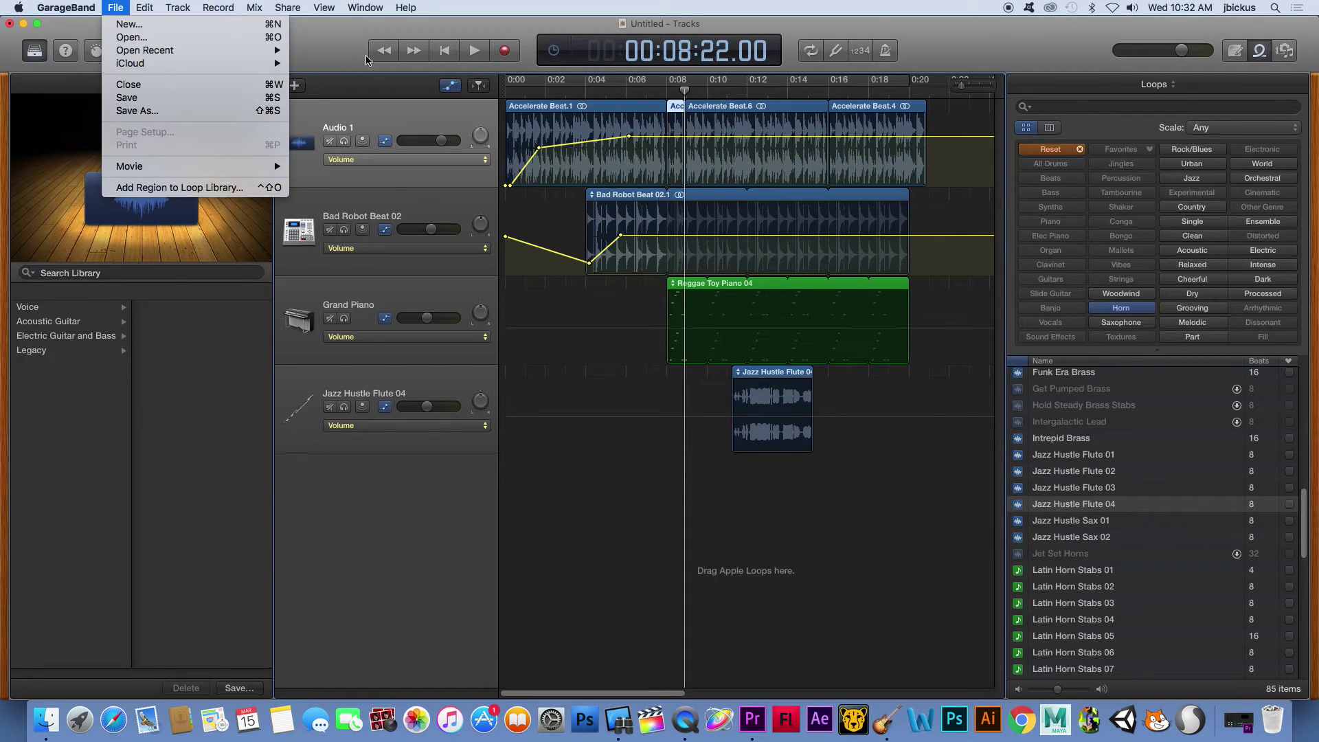
click(144, 98)
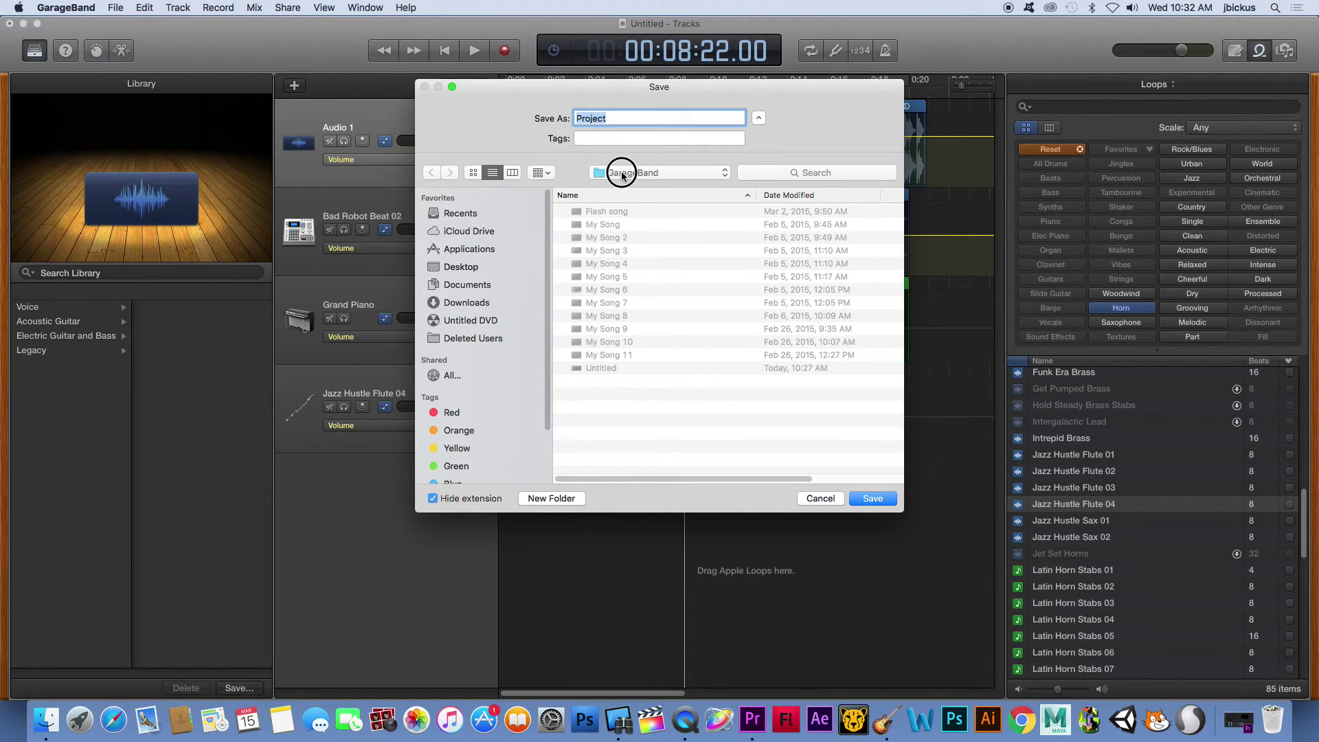
click(621, 172)
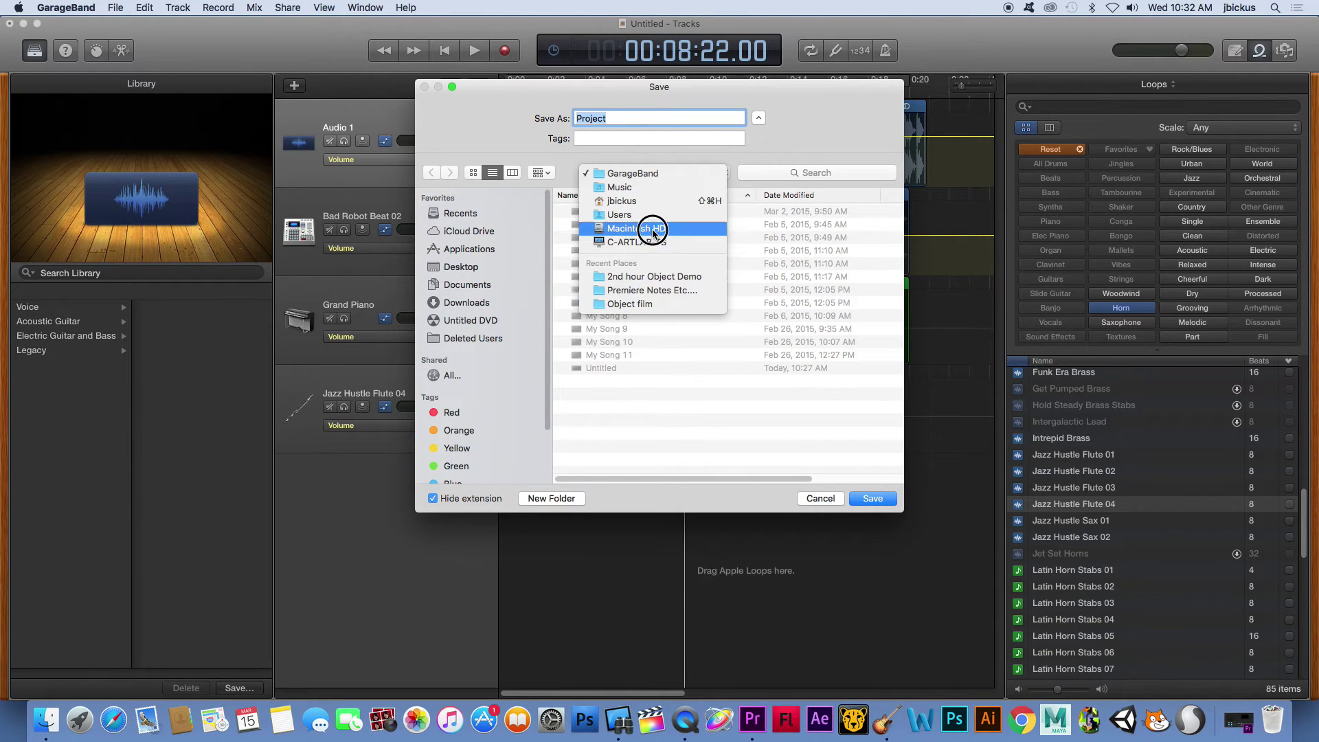
click(838, 168)
click(820, 499)
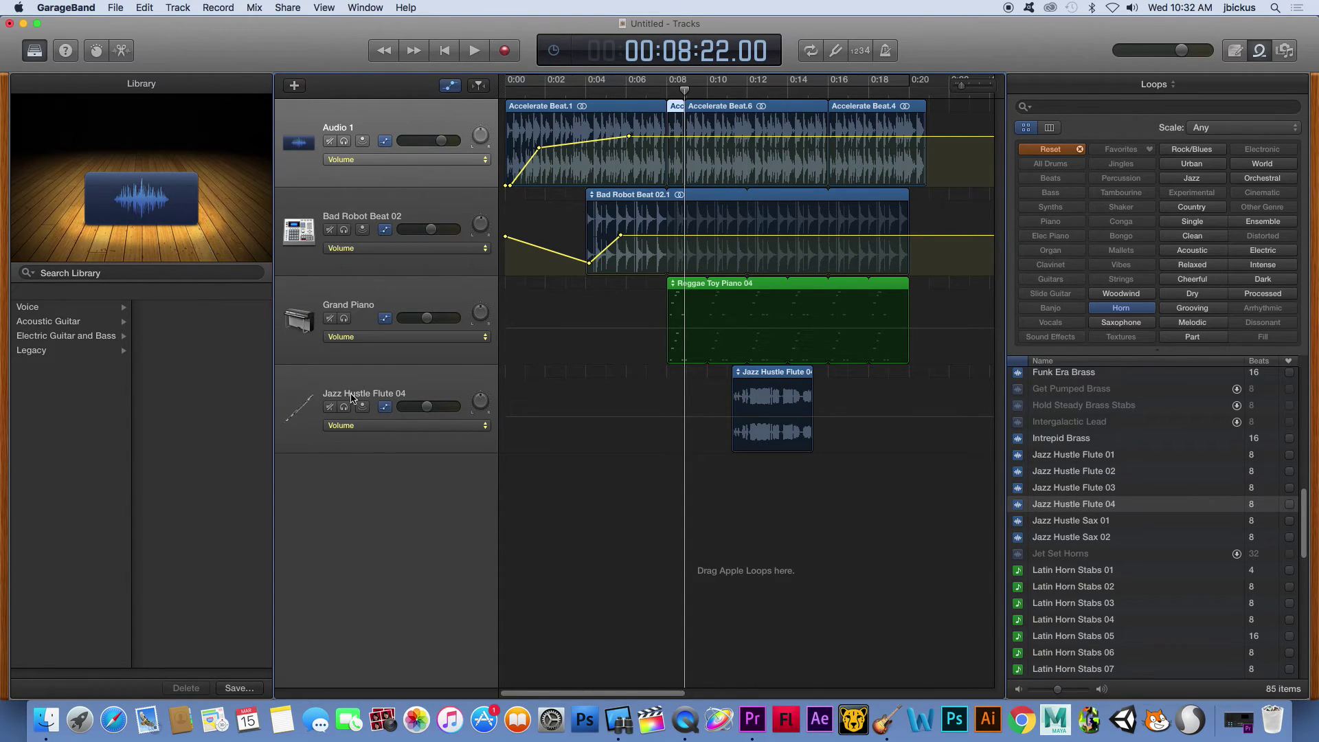
- Try switching the Grand Piano track to the Guitar > Hard Rock sound and play it
click(344, 302)
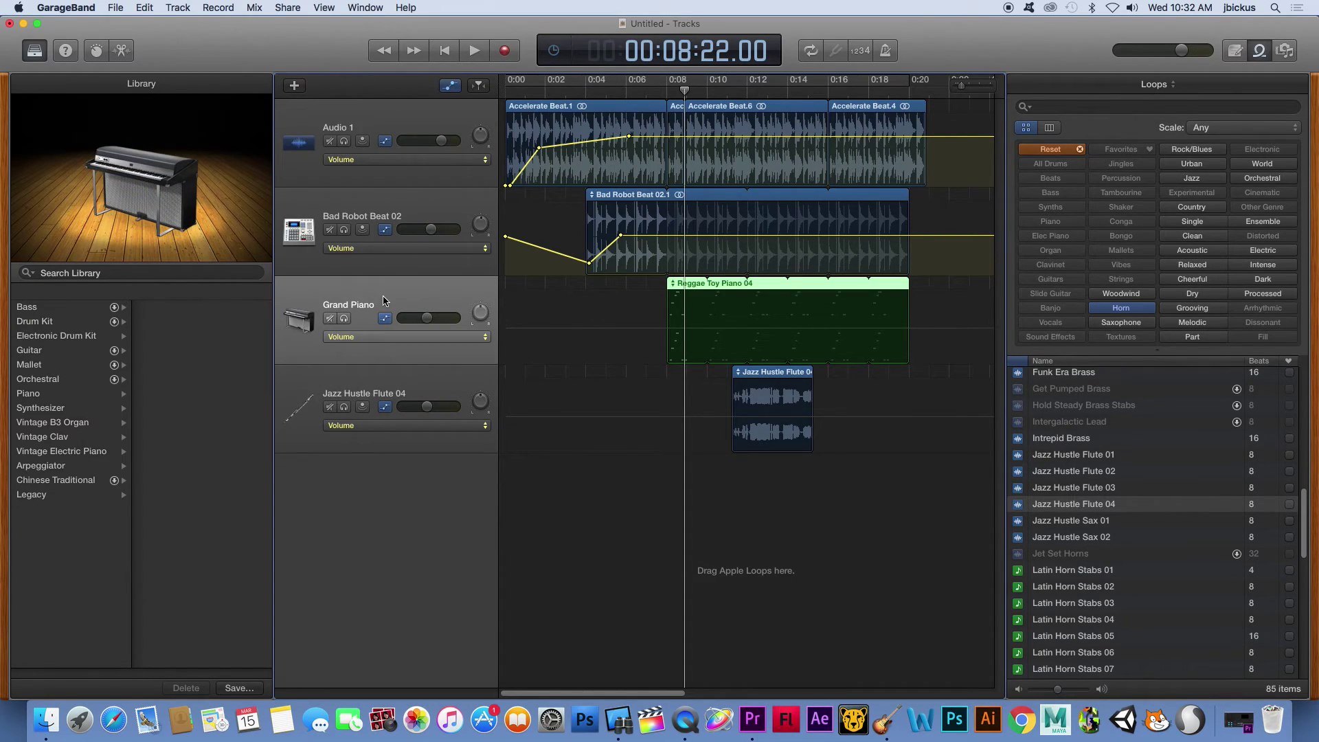
click(81, 352)
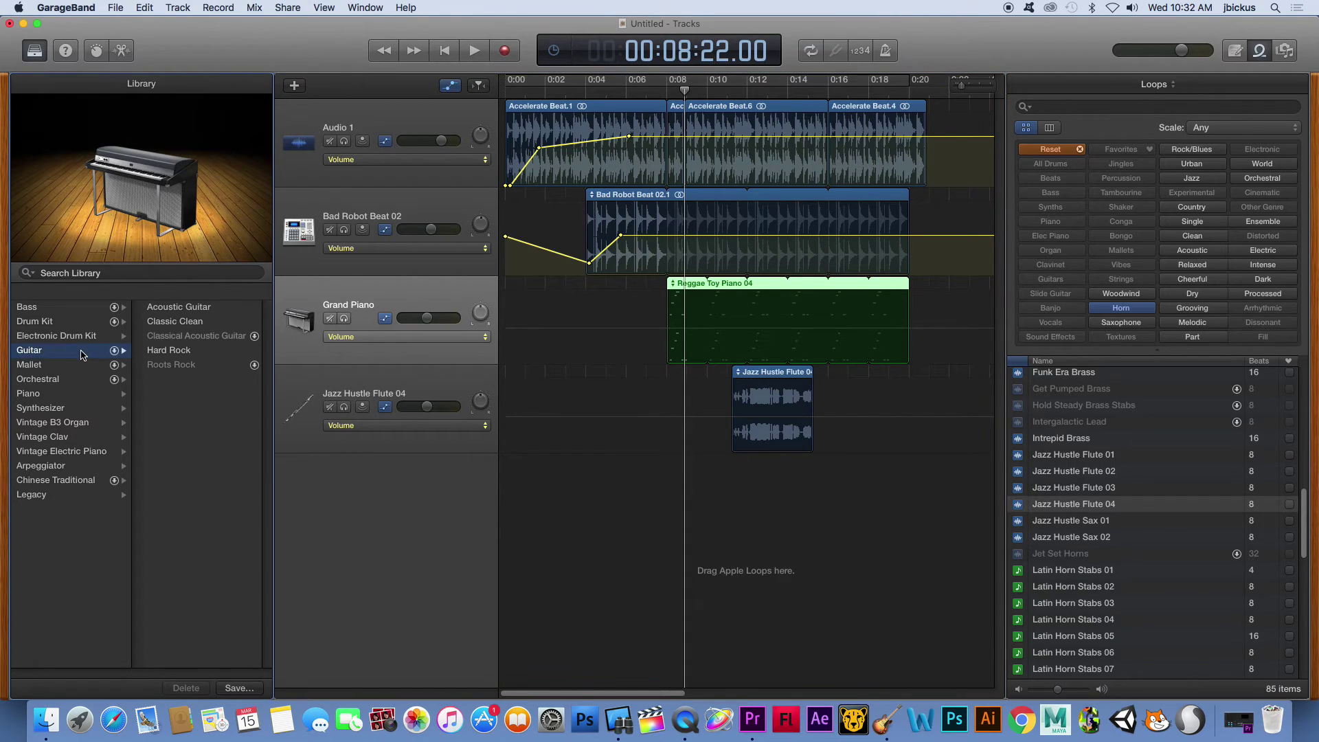
click(181, 353)
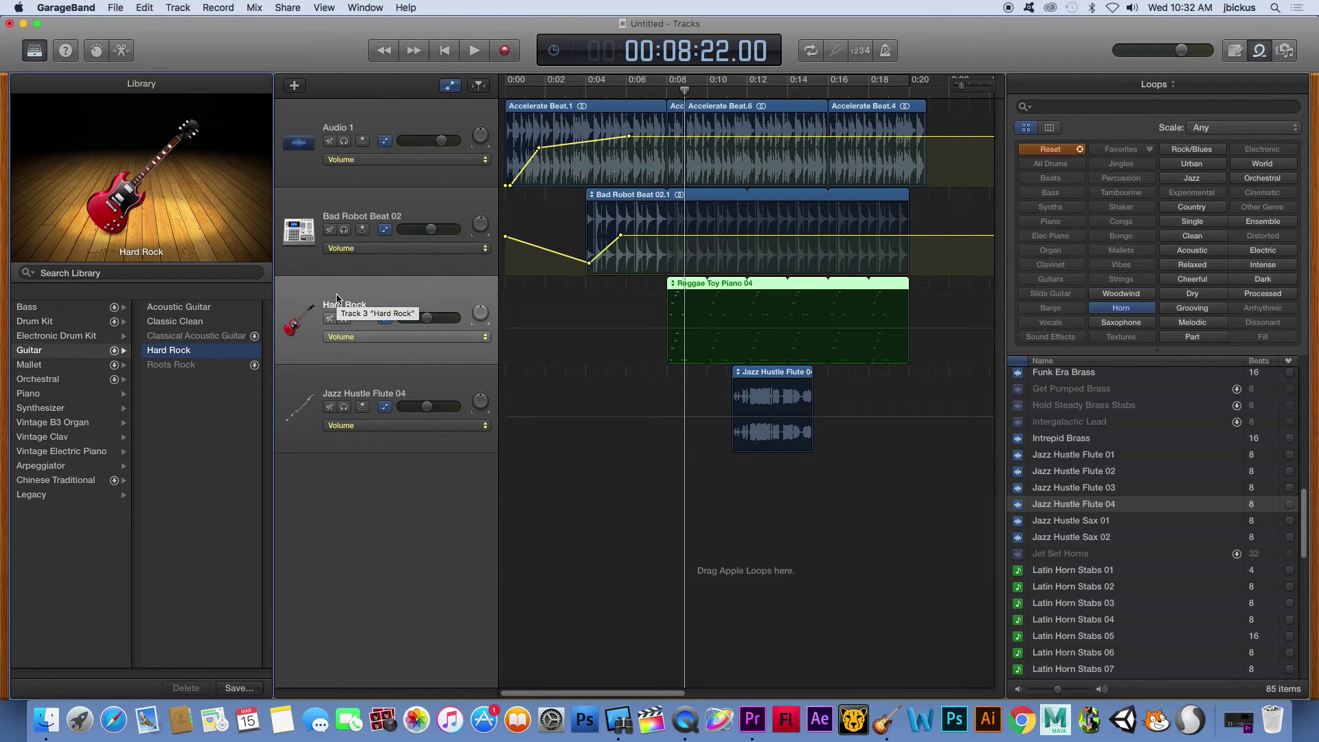
key(space)
- Mute Audio 1, Bad Robot Beat 02 and Jazz Hustle Flute 04, then undo back to Grand Piano
key(space)
click(329, 141)
click(330, 229)
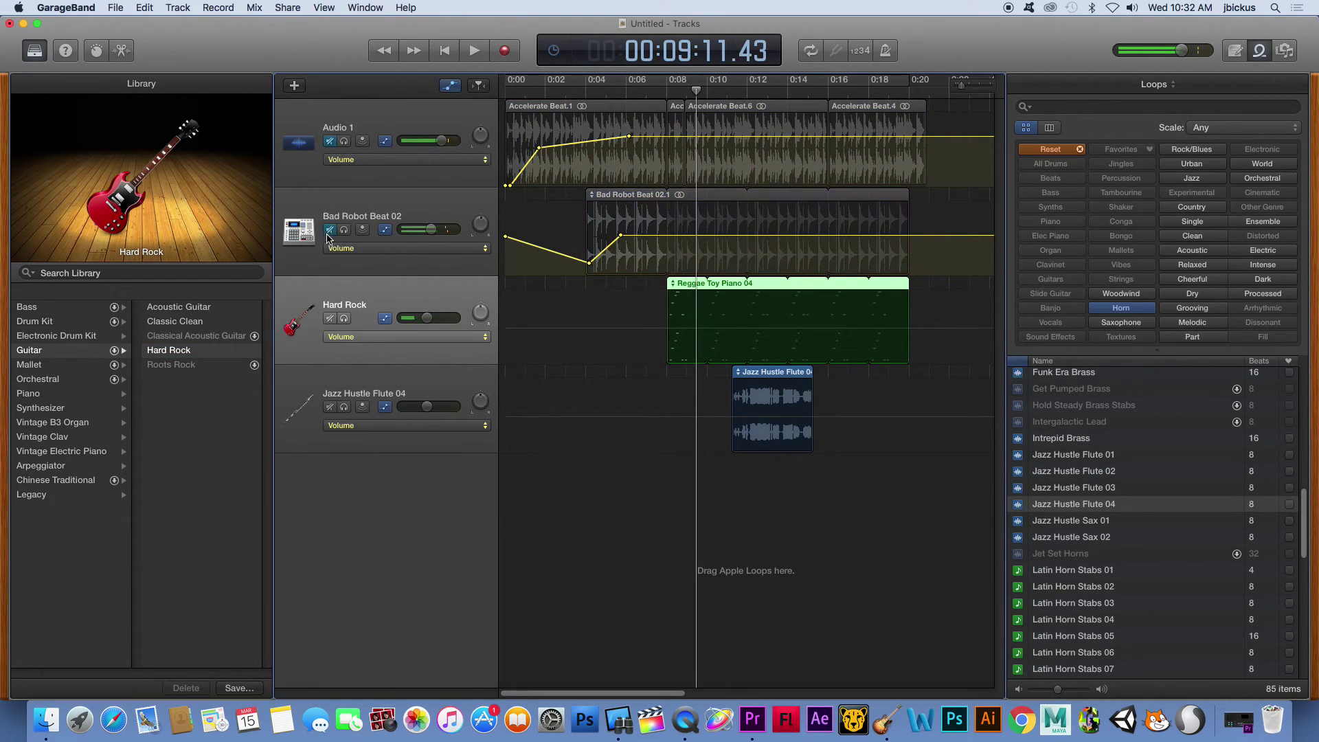
click(330, 407)
key(space)
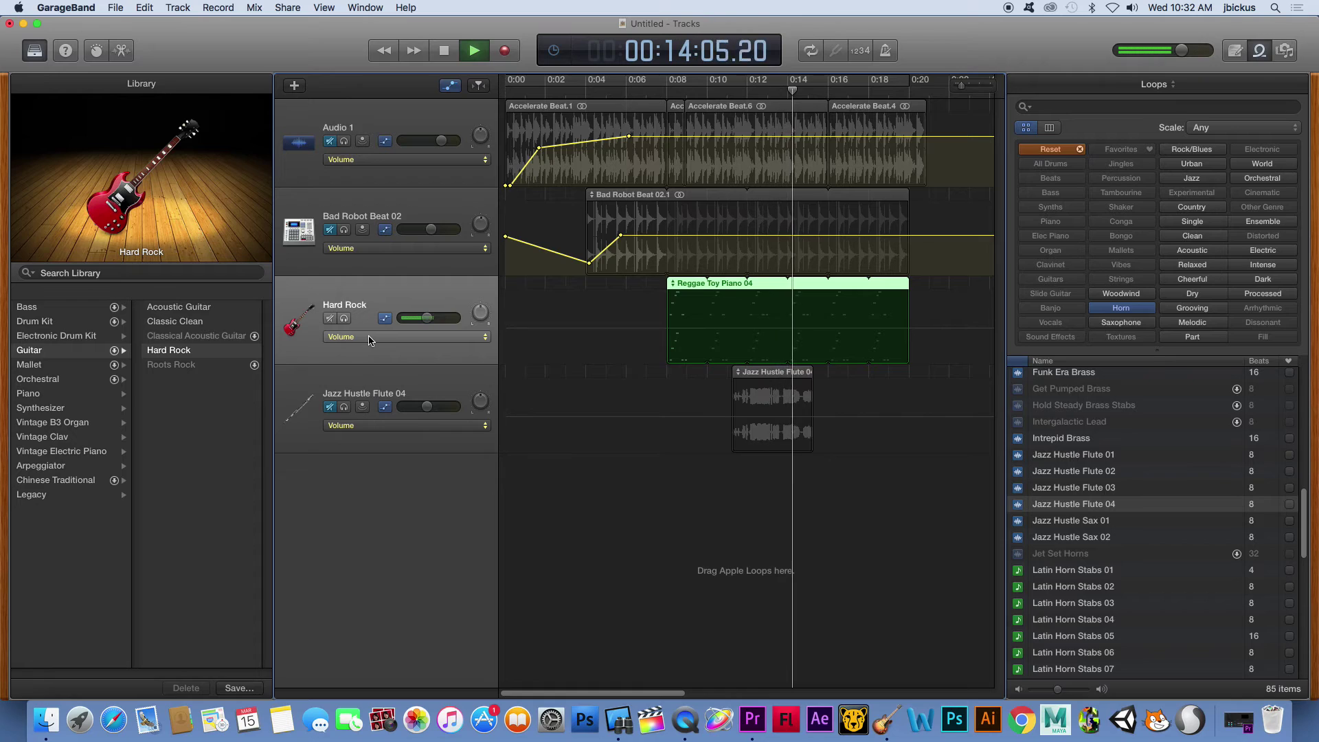
key(space)
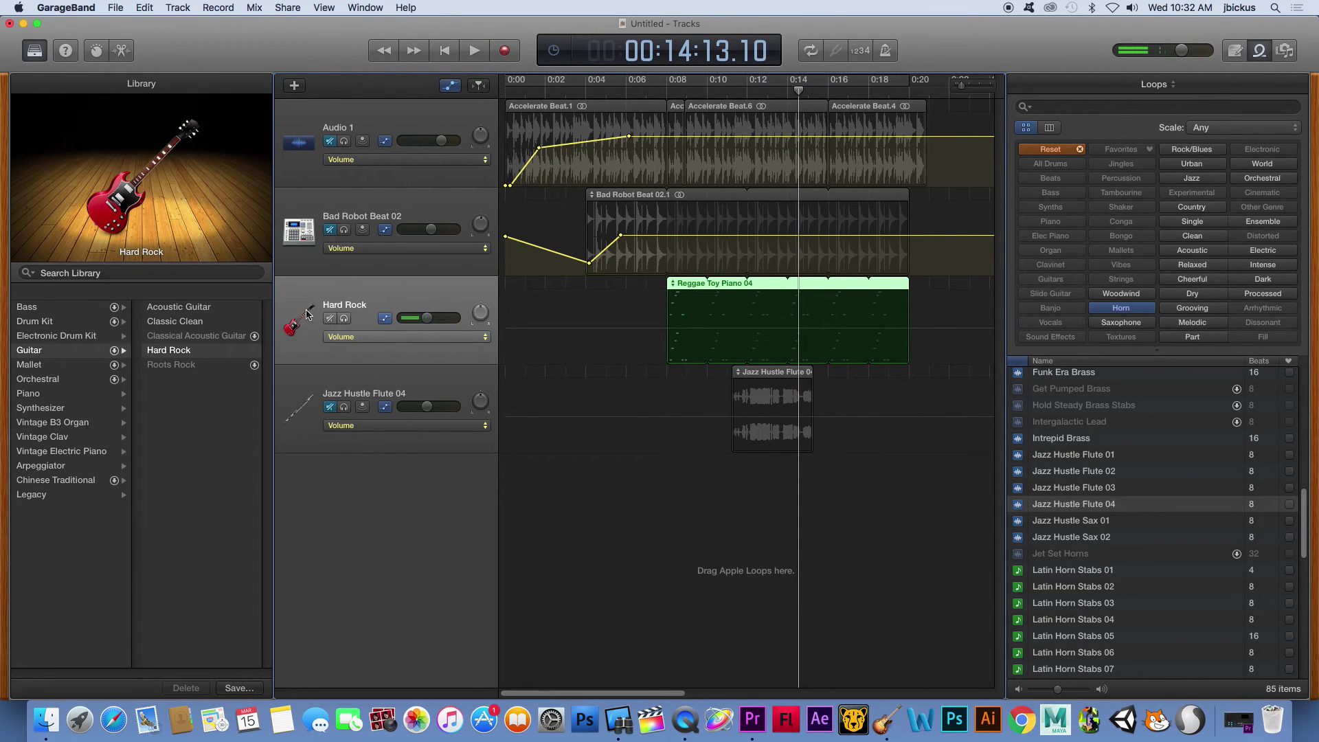
key(super+z)
- Play the song with Audio 1, Bad Robot Beat 02 and Jazz Hustle Flute 04 muted
key(space)
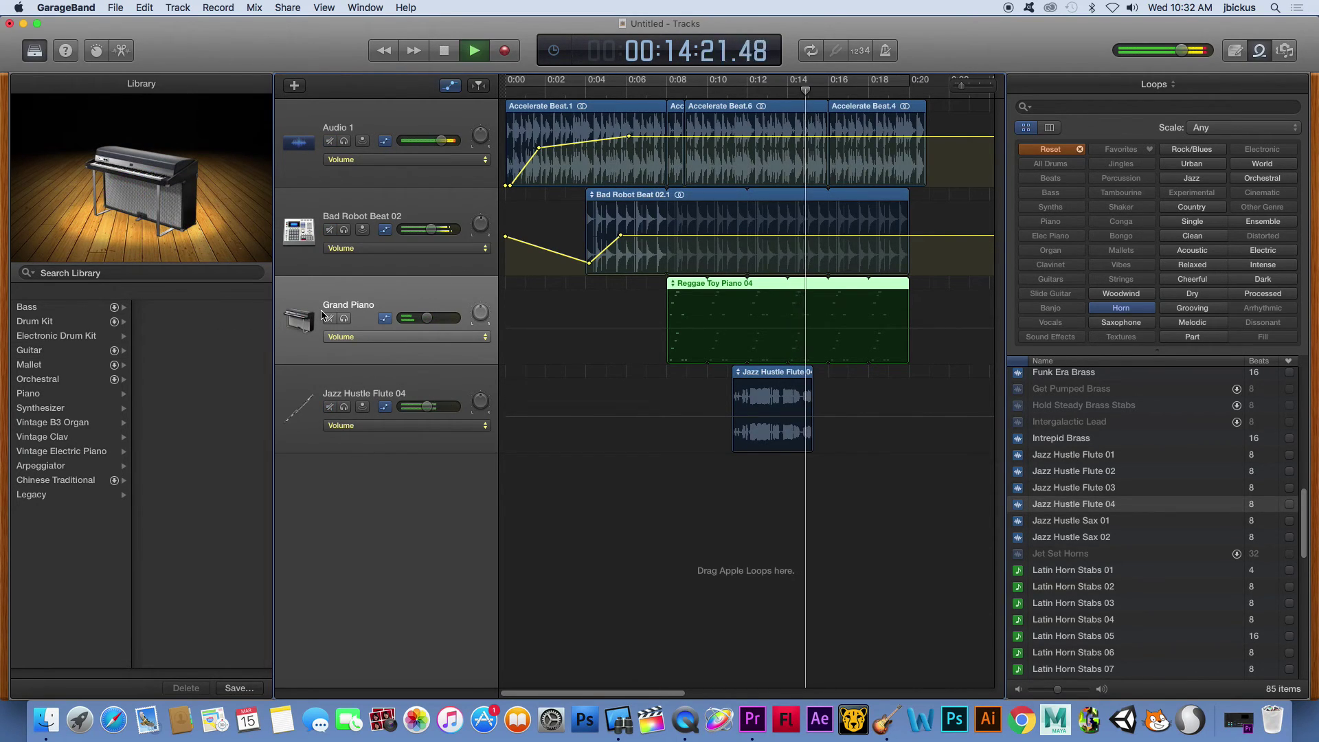
click(330, 141)
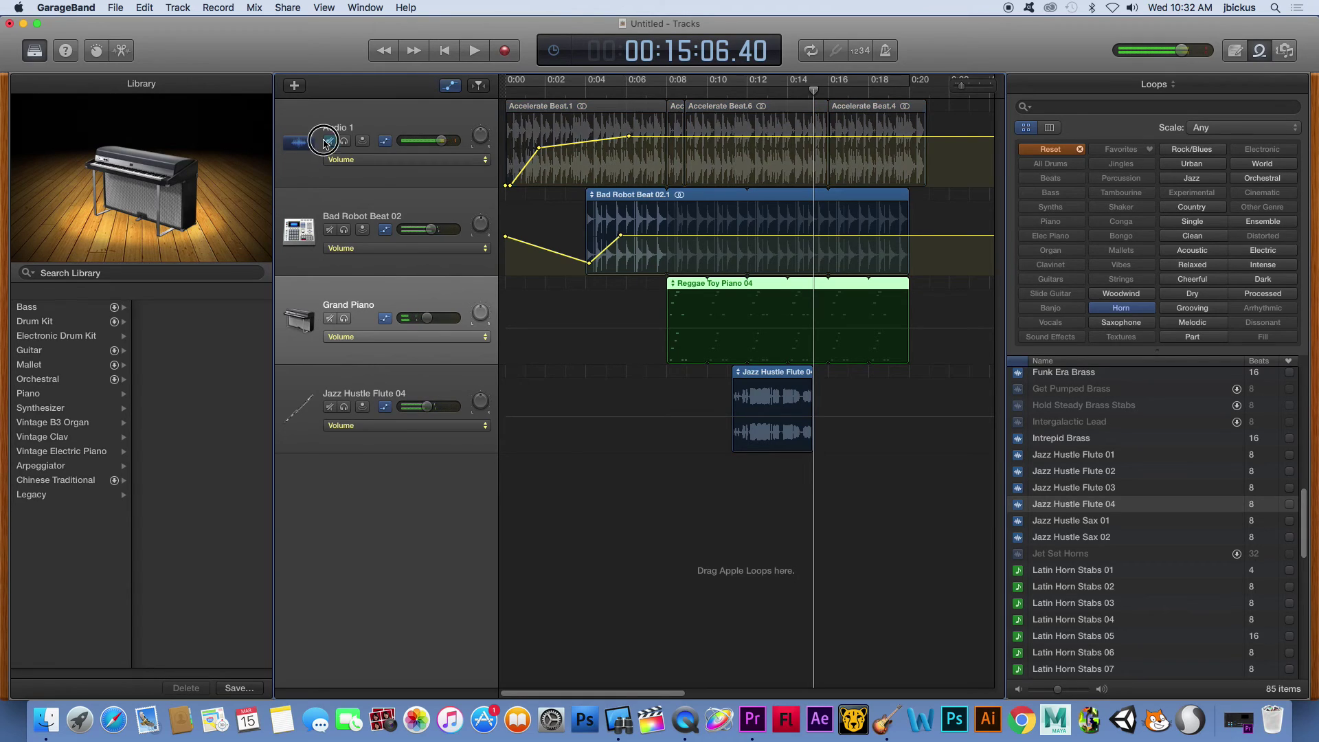
click(330, 229)
click(330, 406)
key(space)
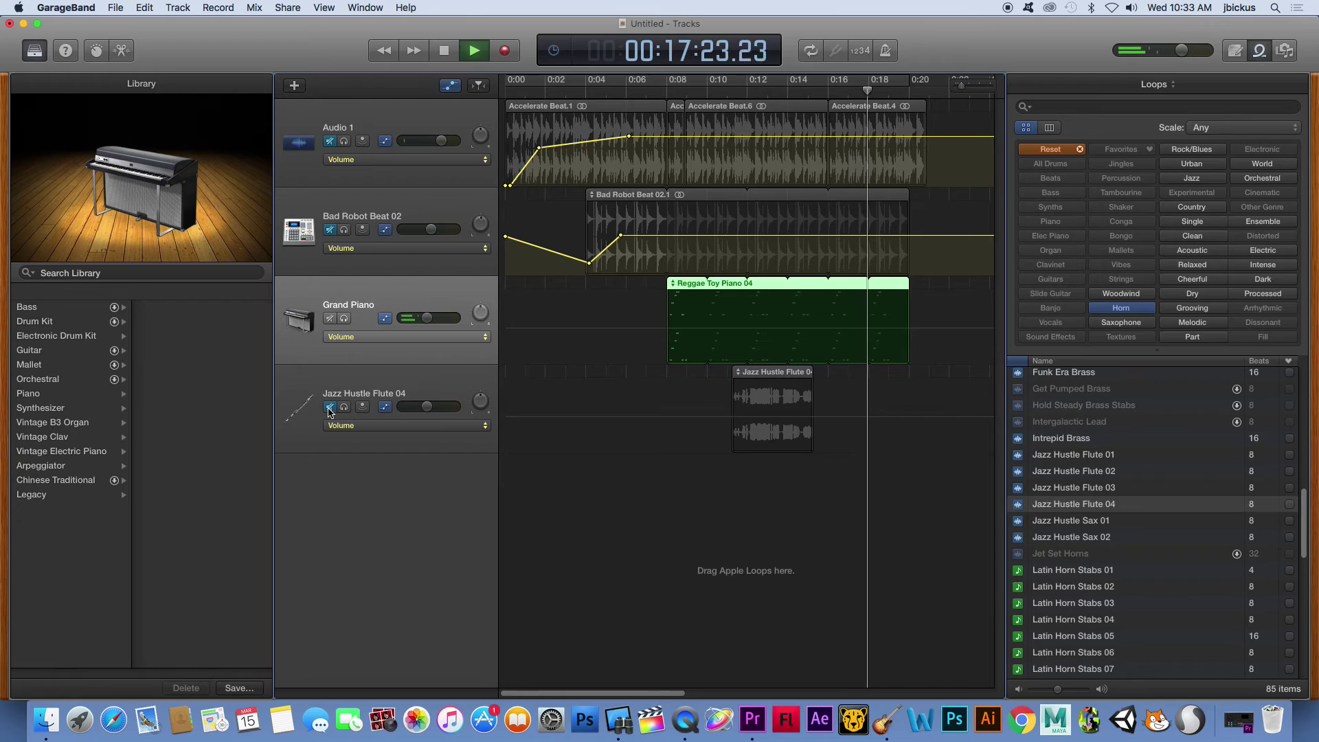
key(space)
- Switch the third track to Synthesizer > EDM Bass > Hollow Pumper and preview it from 0:08
click(69, 408)
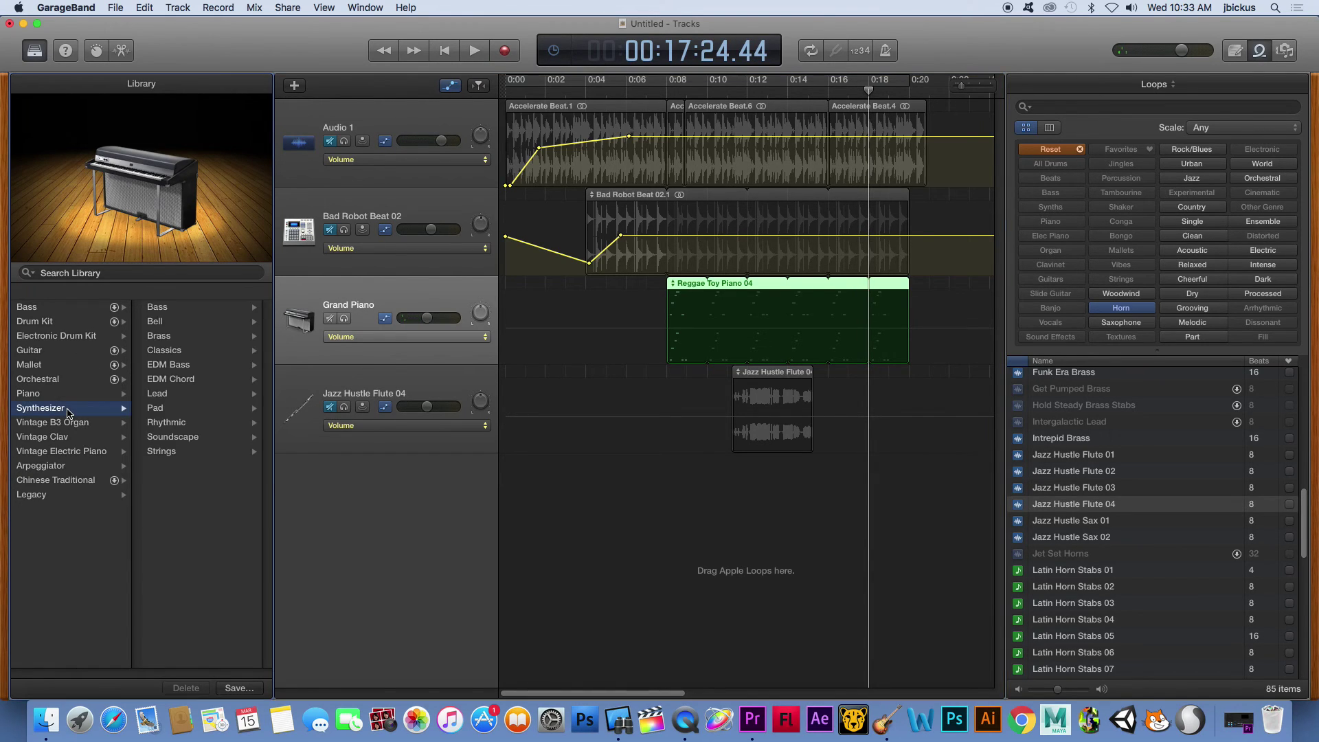
click(184, 368)
click(177, 407)
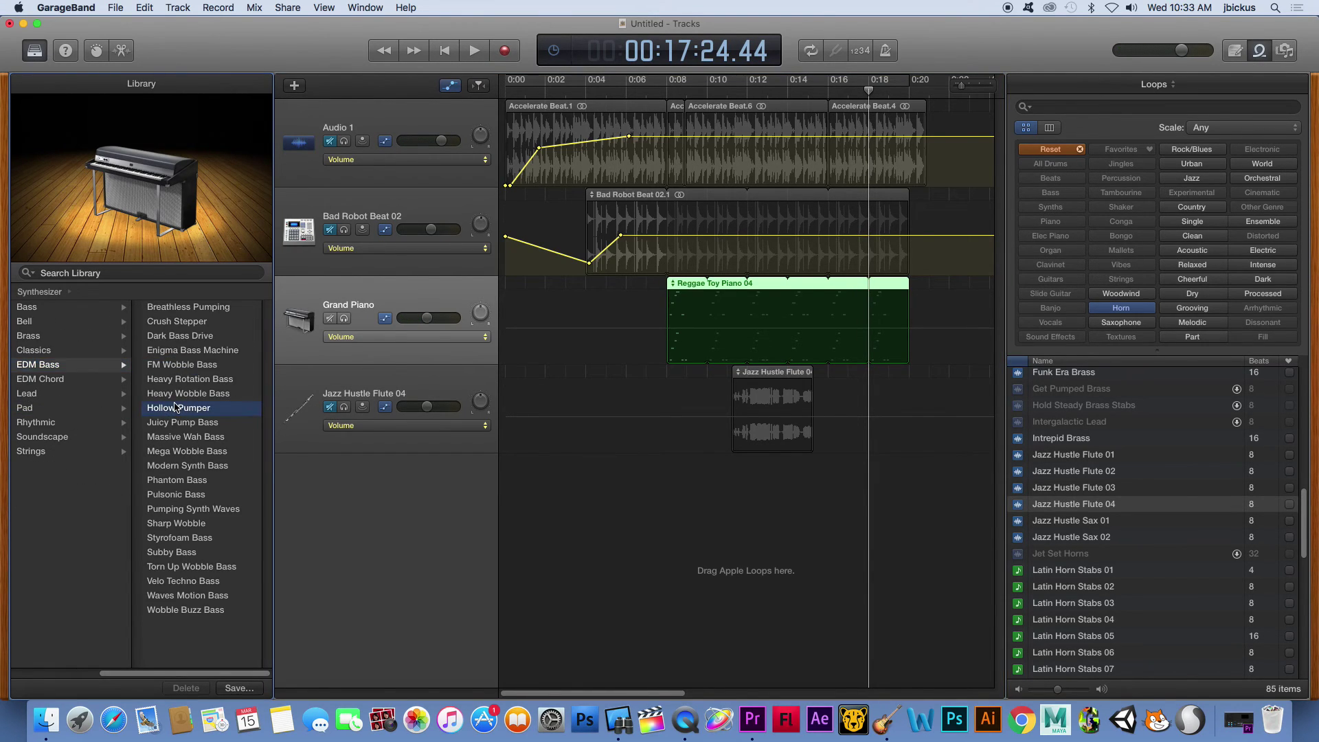
click(677, 97)
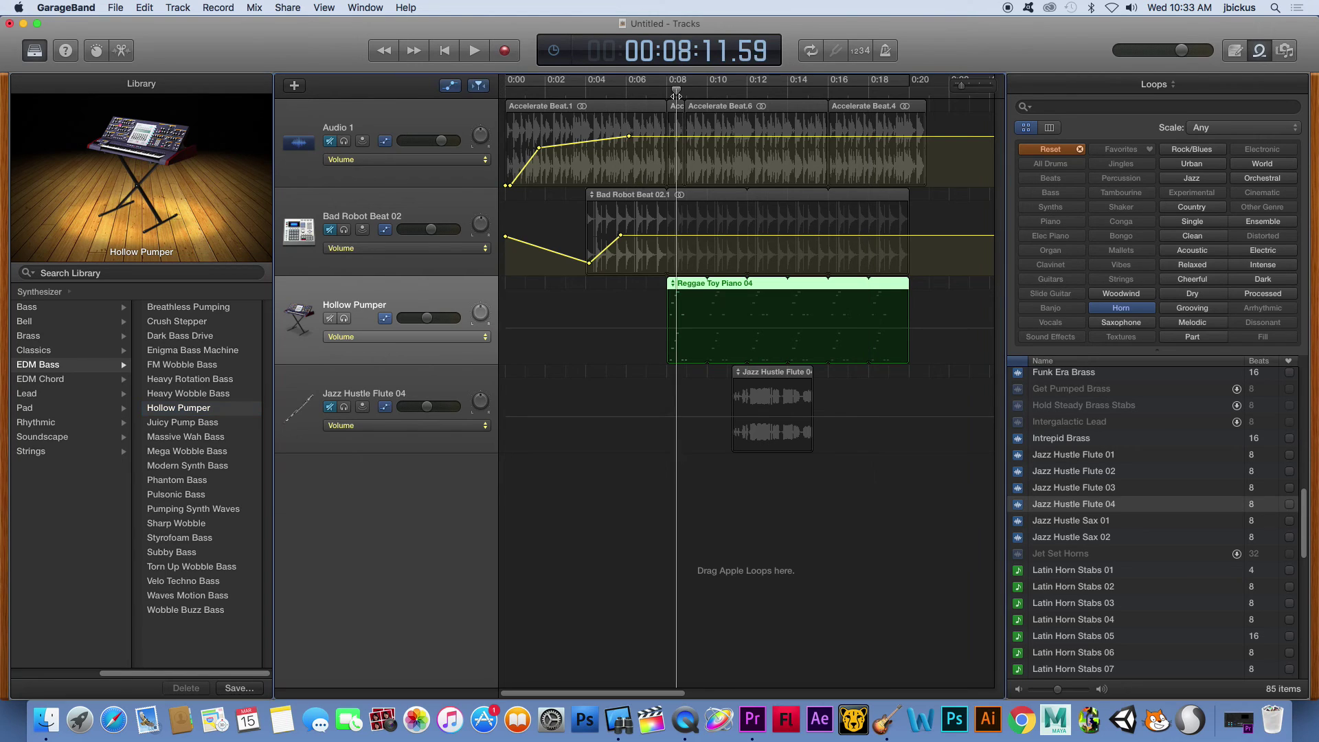
key(space)
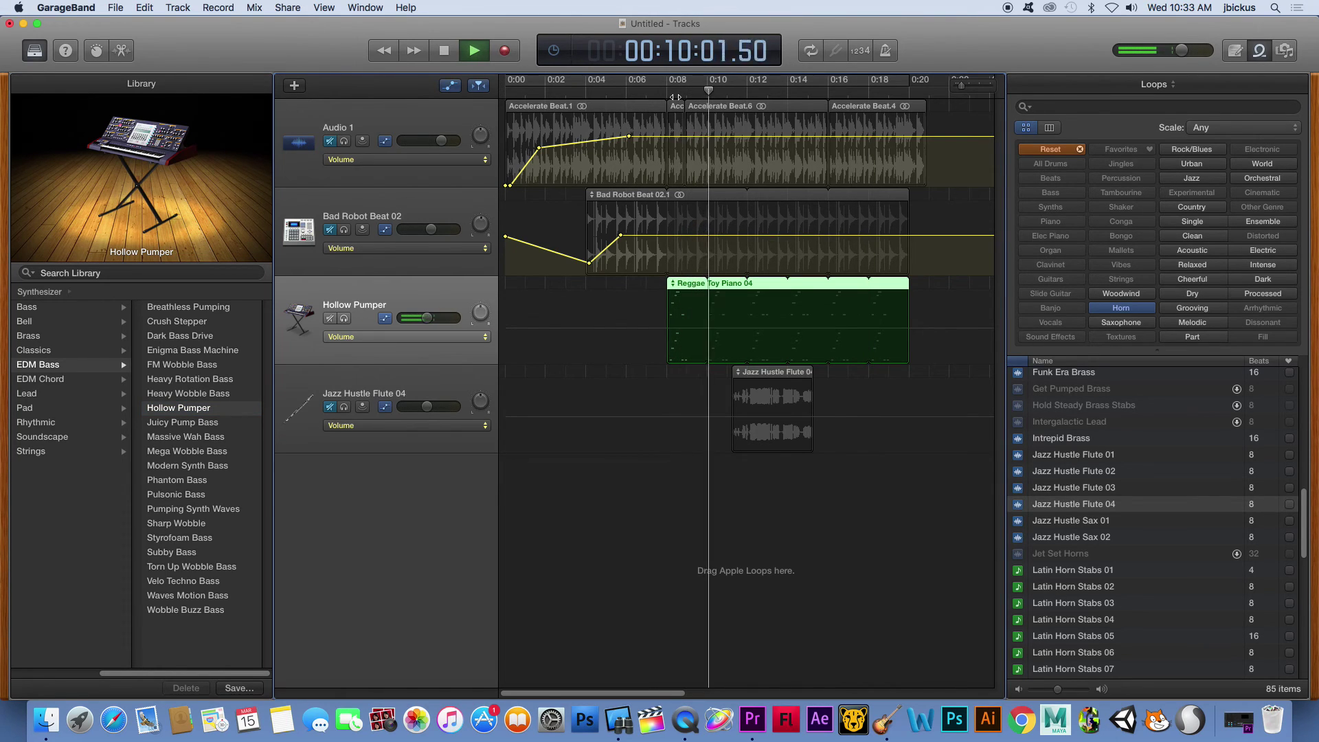
key(space)
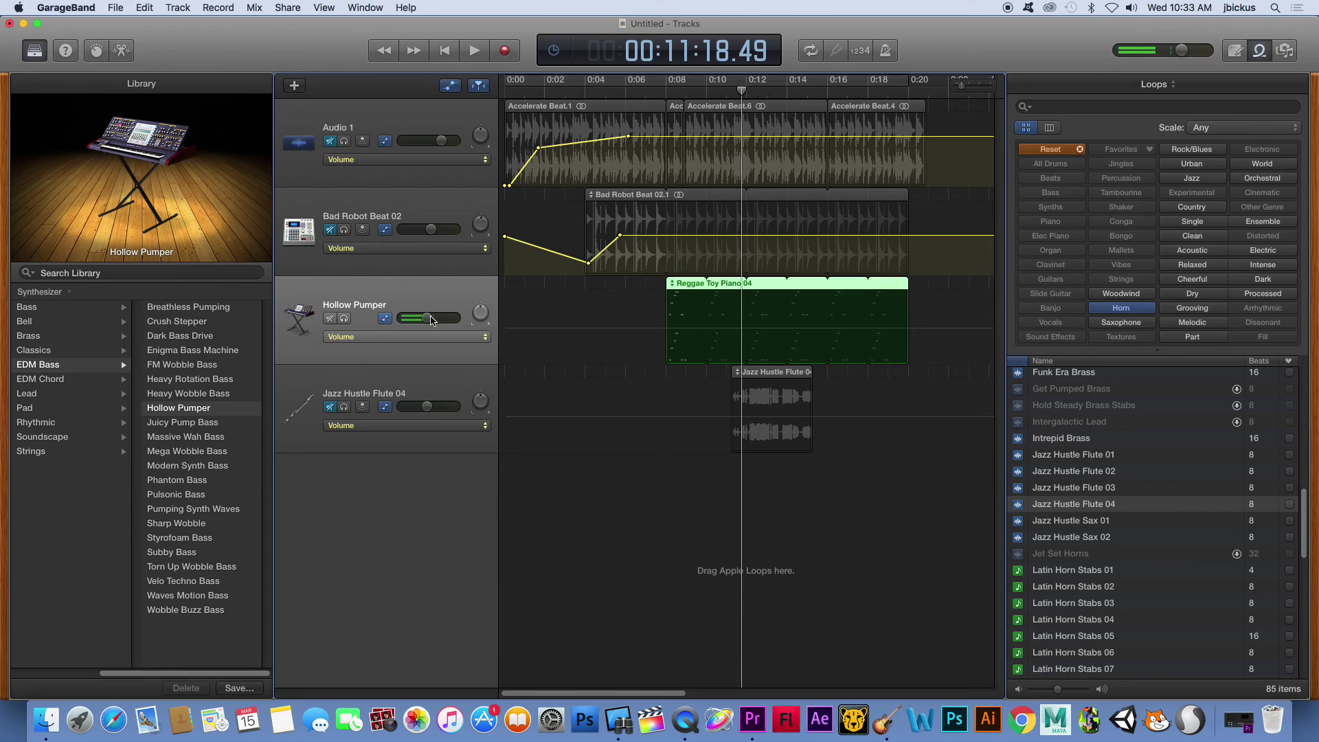
- Raise the Hollow Pumper volume to about 0 dB and reset the loop keyword filters
drag(427, 317, 441, 317)
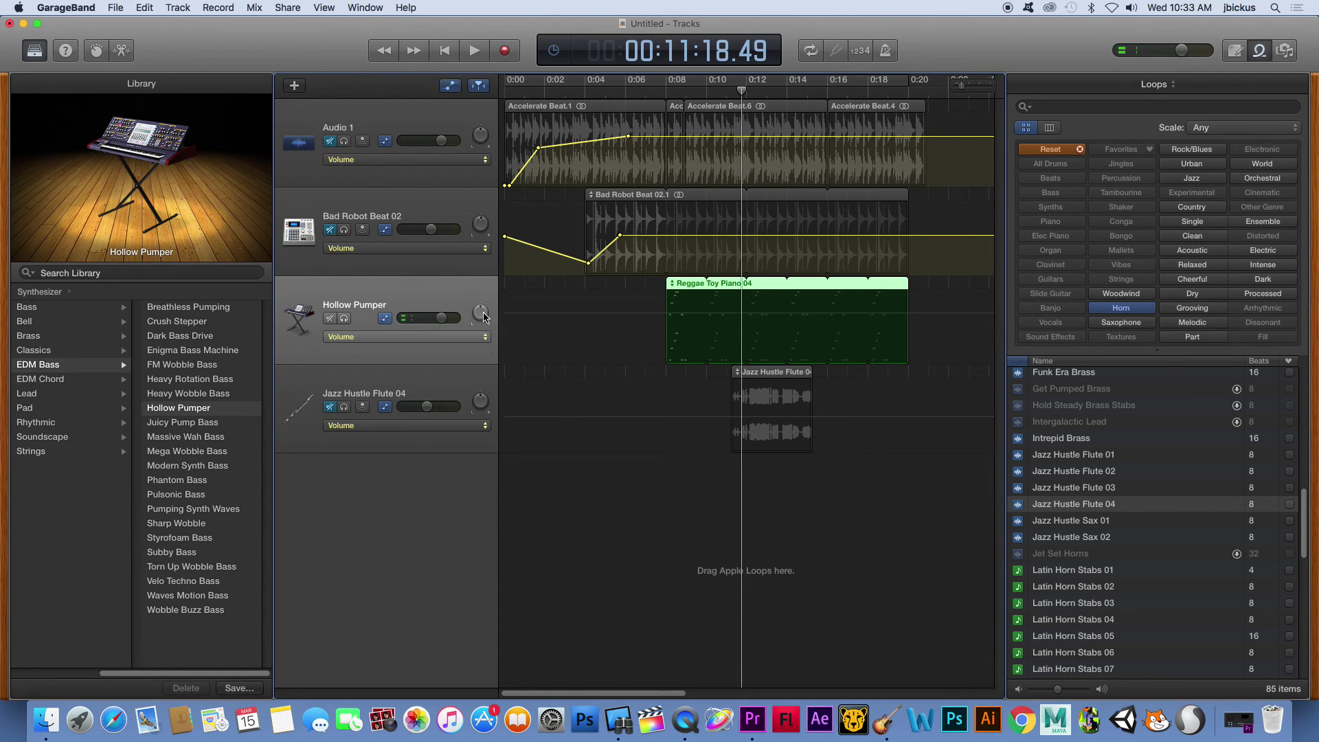
key(space)
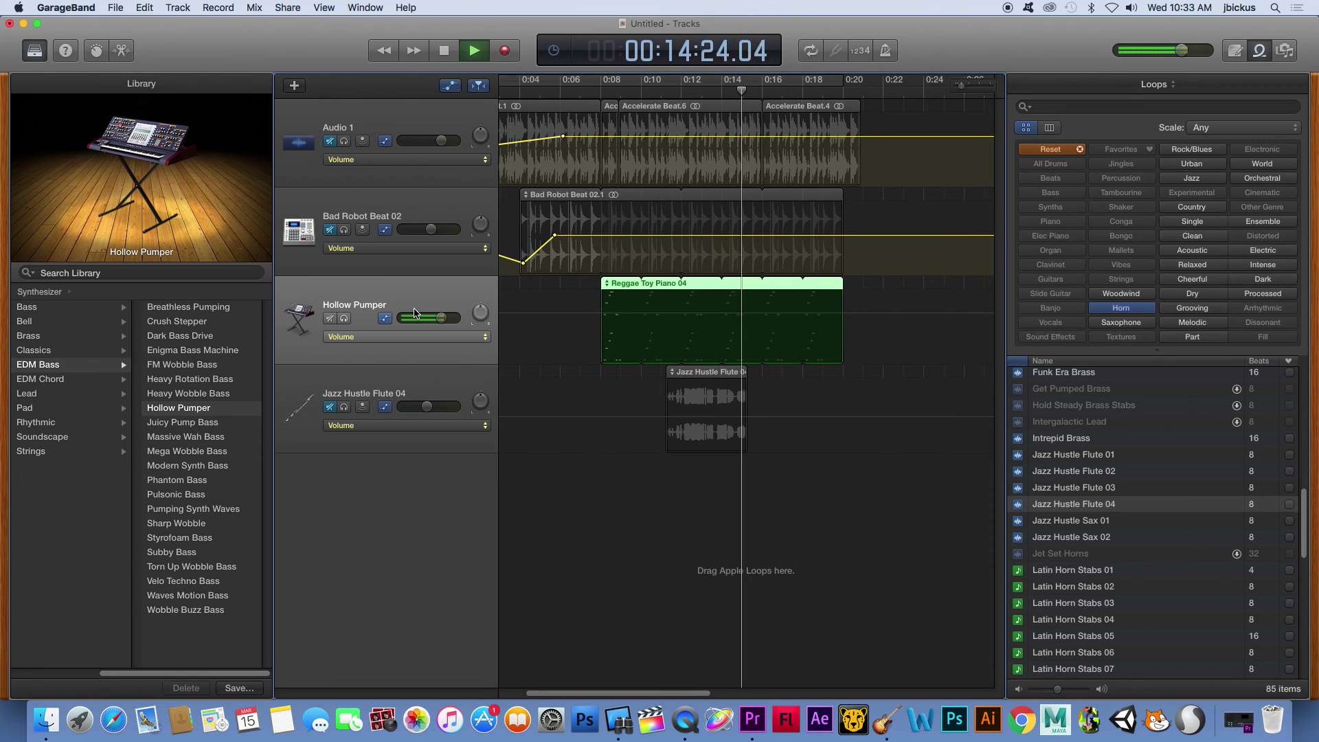
key(space)
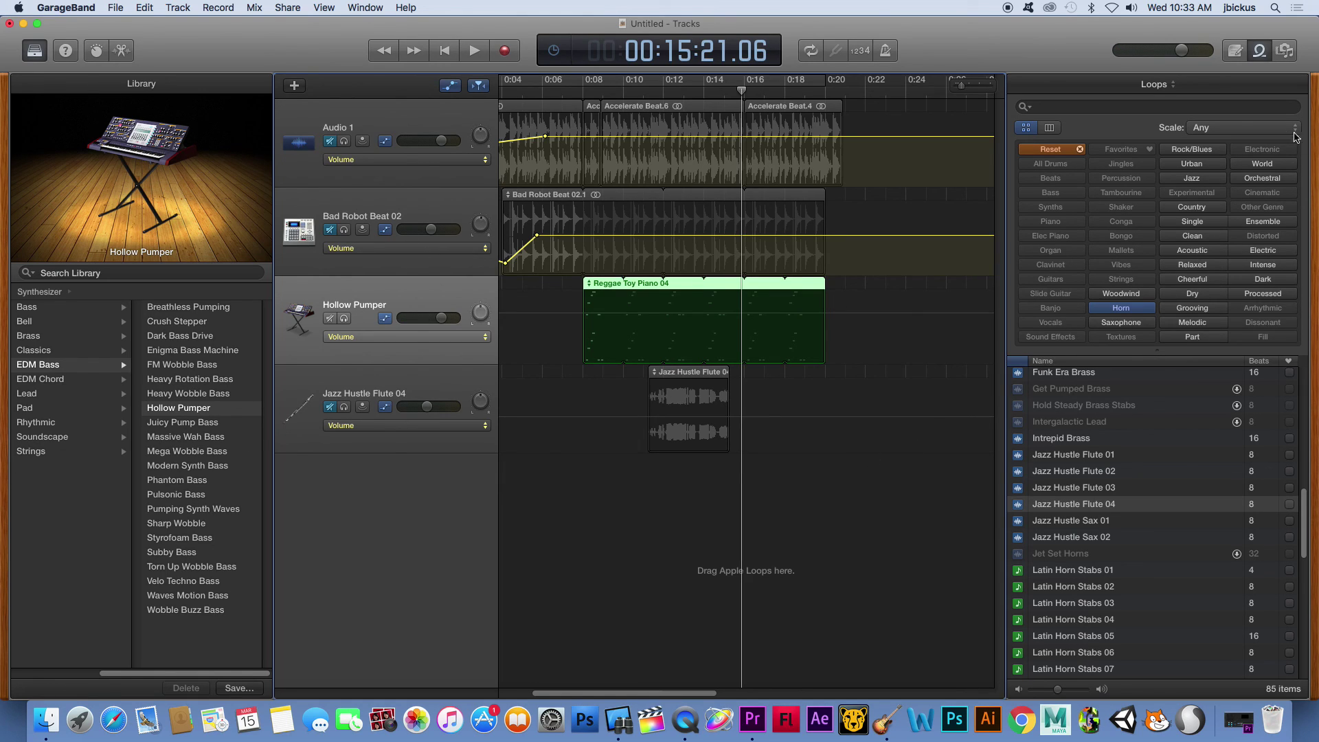
click(1081, 150)
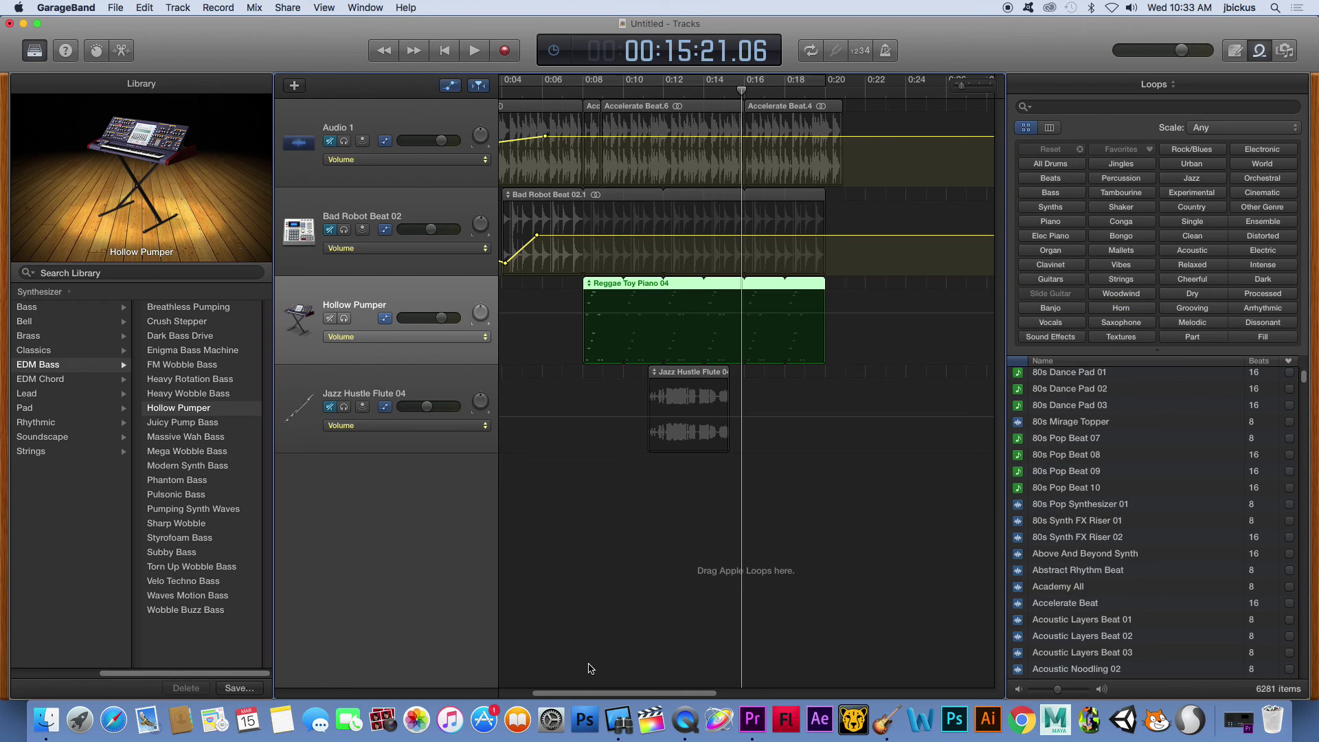
right_click(685, 719)
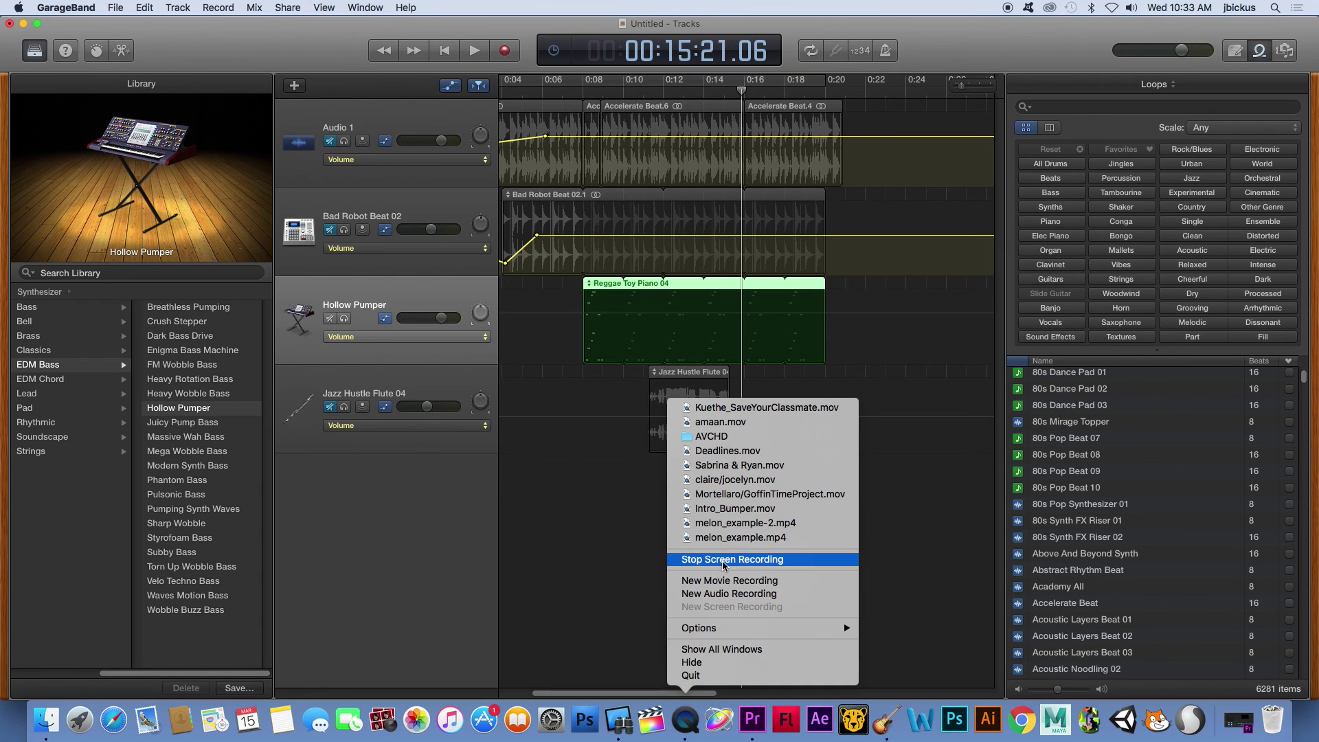